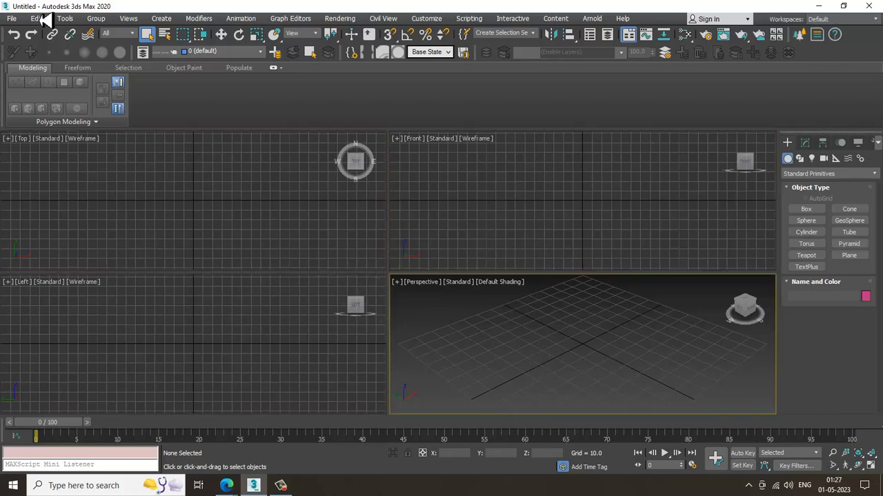
- Open the reference image modern-interior-design-decorating-with-columns-16.jpg from the May 2023 folder on drive D for viewing
{"action": "left_click", "coordinate": [12, 19]}
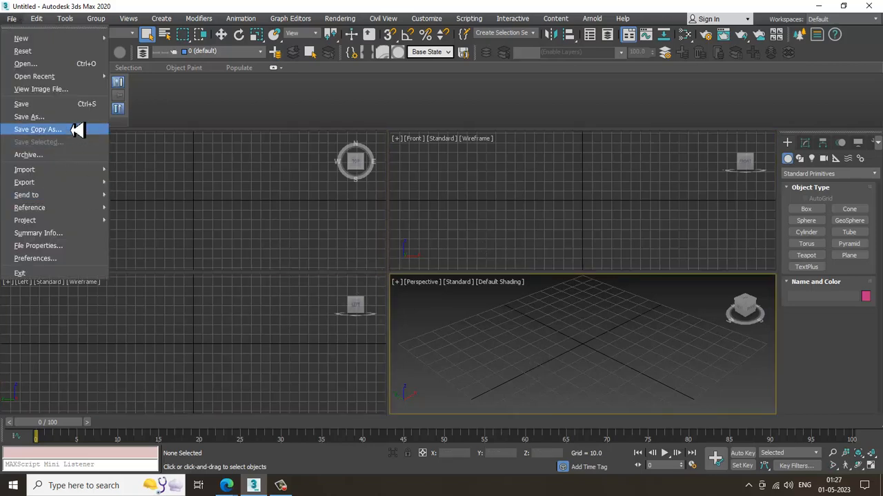
{"action": "left_click", "coordinate": [72, 95]}
{"action": "left_click", "coordinate": [37, 190]}
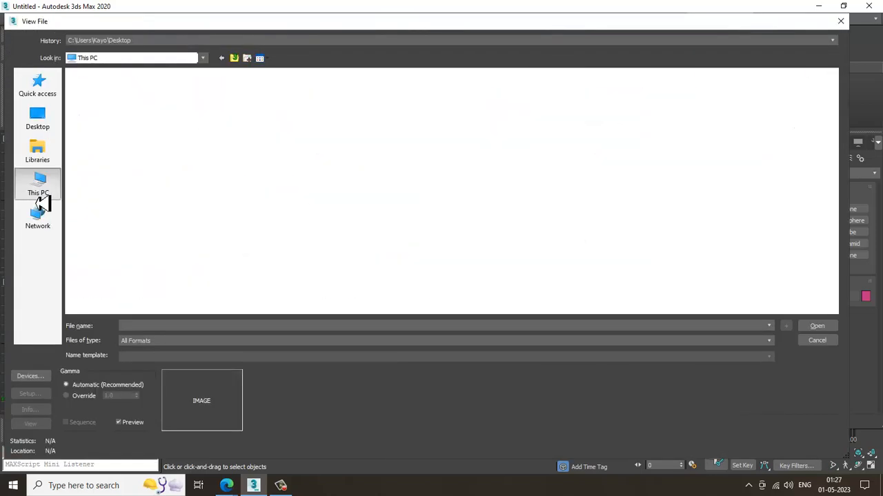
{"action": "double_click", "coordinate": [250, 172]}
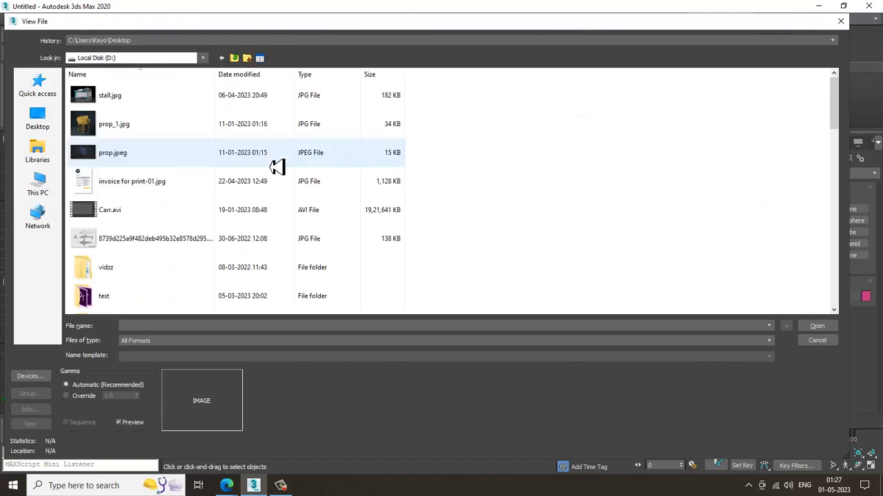
{"action": "left_click", "coordinate": [152, 163]}
{"action": "key", "text": "m"}
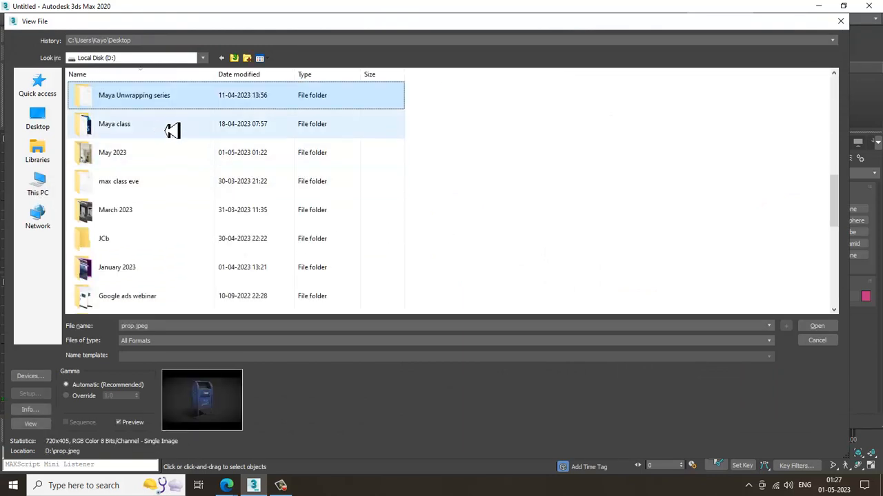
{"action": "double_click", "coordinate": [163, 157]}
{"action": "double_click", "coordinate": [123, 118]}
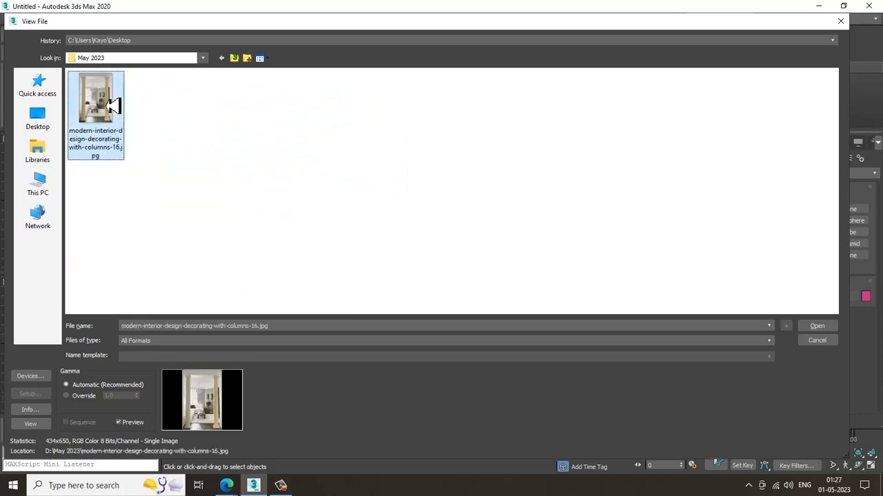
- Move the reference image window beside the modelling area and enlarge it to show the whole picture
{"action": "left_click_drag", "start_coordinate": [417, 63], "coordinate": [141, 8]}
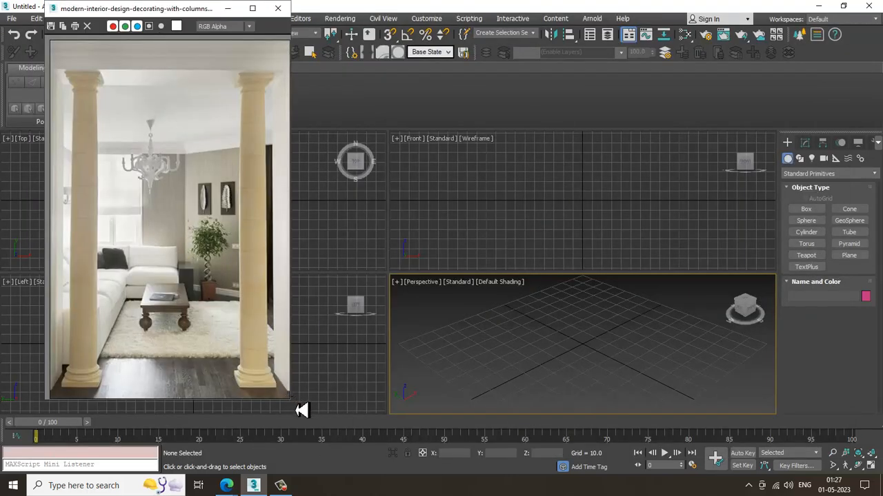
{"action": "left_click_drag", "start_coordinate": [298, 408], "coordinate": [340, 440]}
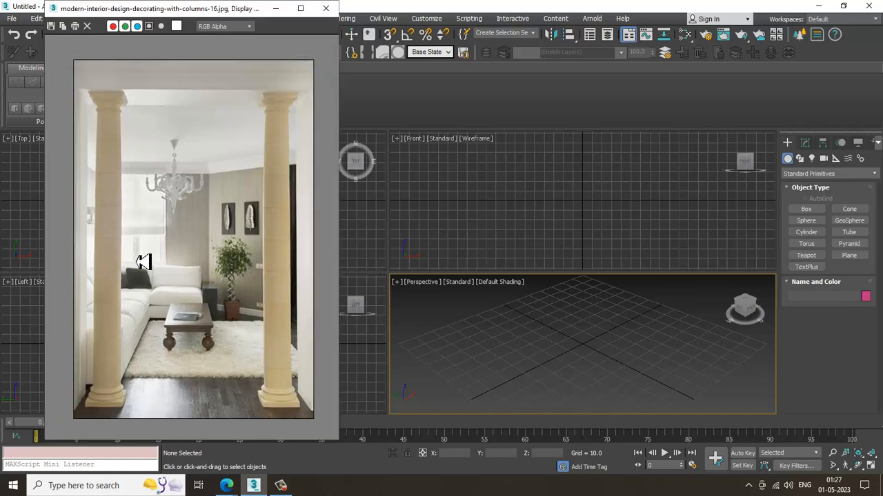
{"action": "scroll", "coordinate": [504, 362], "scroll_direction": "up", "scroll_amount": 2}
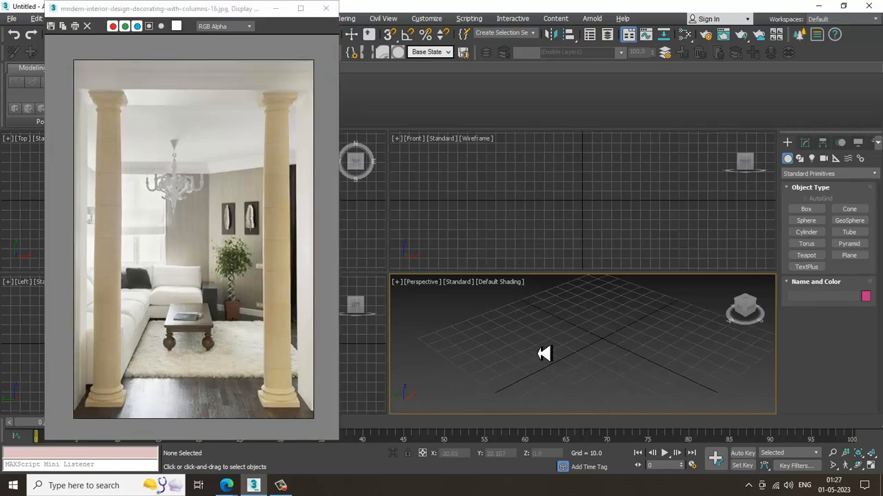
- Draw a floor plane about 379 long and 245 wide over the grid in the maximized perspective view
{"action": "key", "text": "alt+w"}
{"action": "scroll", "coordinate": [575, 337], "scroll_direction": "down", "scroll_amount": 5}
{"action": "middle_click_drag", "start_coordinate": [573, 311], "coordinate": [881, 253], "text": "alt"}
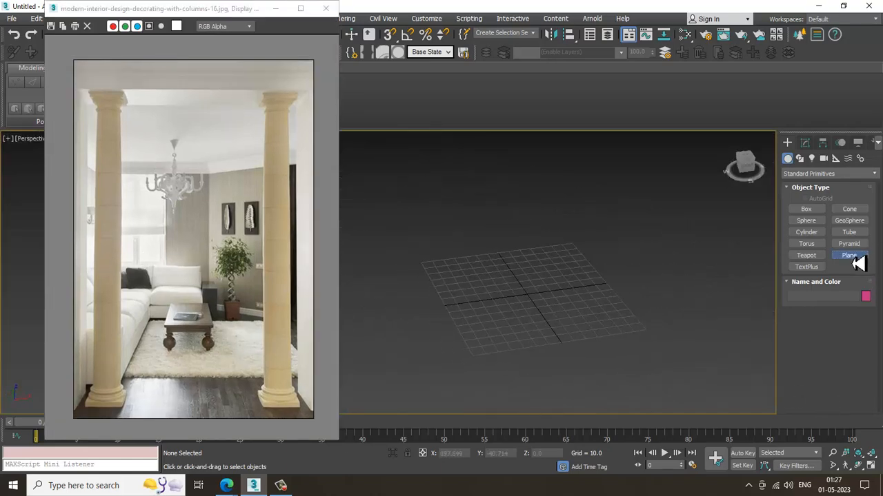
{"action": "left_click", "coordinate": [855, 261]}
{"action": "left_click_drag", "start_coordinate": [574, 202], "coordinate": [507, 385]}
{"action": "middle_click_drag", "start_coordinate": [508, 386], "coordinate": [532, 301], "text": "alt"}
{"action": "scroll", "coordinate": [561, 322], "scroll_direction": "up", "scroll_amount": 3}
{"action": "key", "text": "alt+w"}
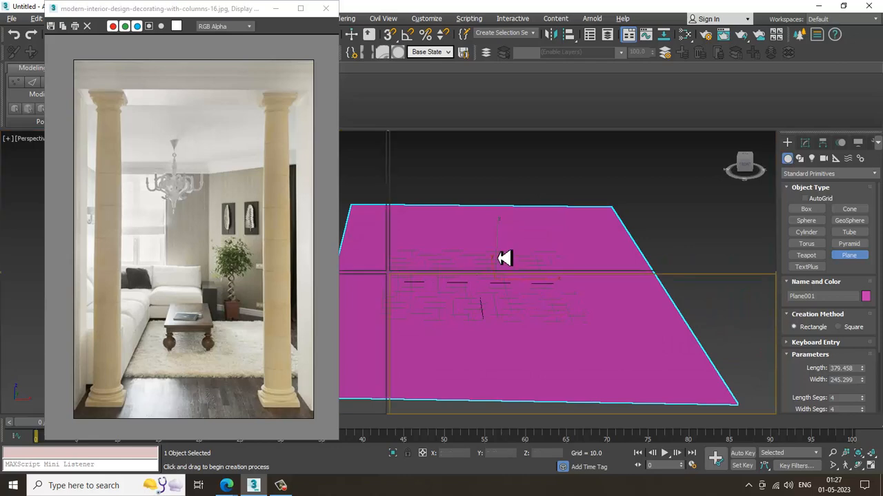
{"action": "right_click", "coordinate": [504, 258]}
- In the top view, draw an AEC Extended wall 5 wide and 96 high around the floor, with an angled back corner and open front
{"action": "right_click", "coordinate": [366, 243]}
{"action": "key", "text": "alt+w"}
{"action": "scroll", "coordinate": [626, 246], "scroll_direction": "down", "scroll_amount": 4}
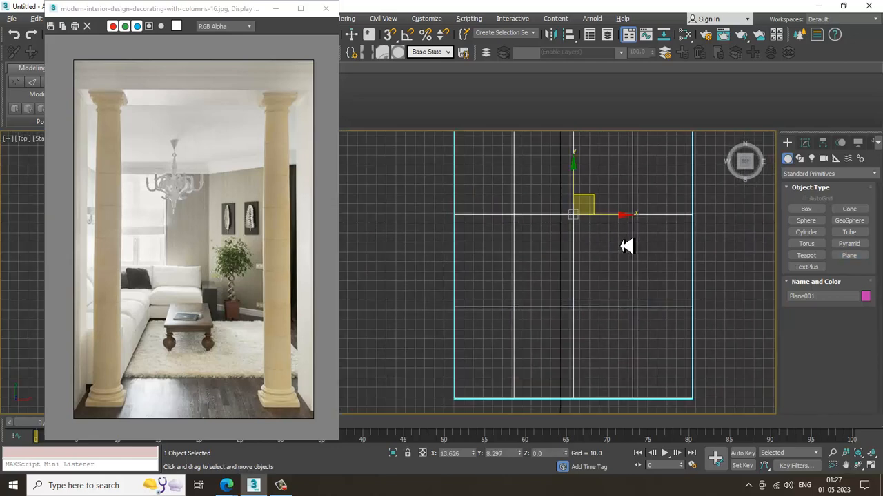
{"action": "middle_click_drag", "start_coordinate": [491, 302], "coordinate": [492, 321]}
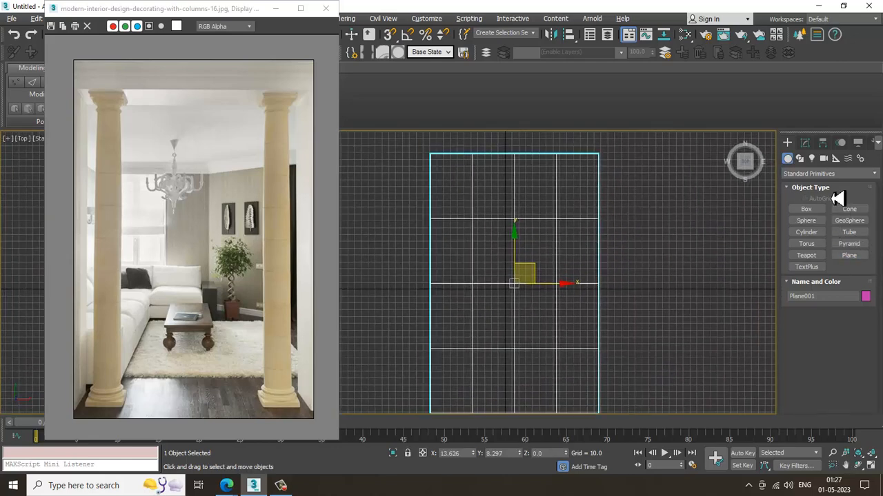
{"action": "left_click", "coordinate": [827, 174]}
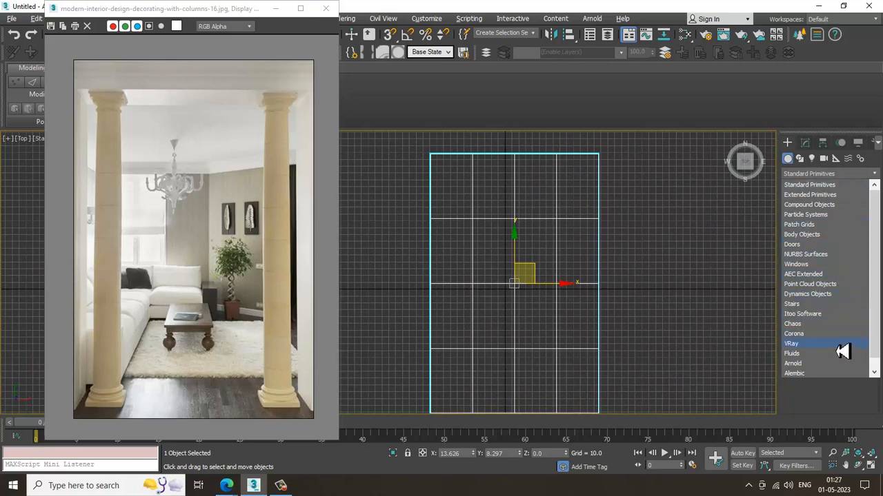
{"action": "left_click", "coordinate": [827, 274]}
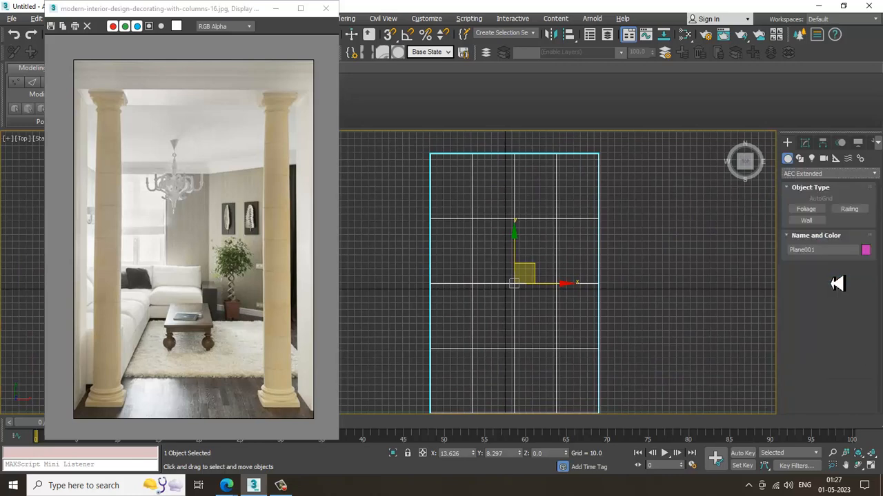
{"action": "left_click", "coordinate": [804, 221]}
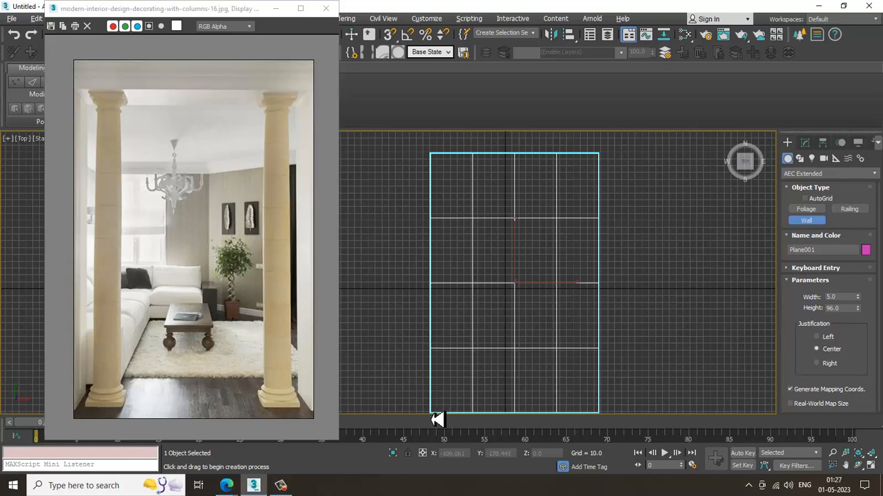
{"action": "mouse_move", "coordinate": [437, 419]}
{"action": "left_mouse_down"}
{"action": "mouse_move", "coordinate": [424, 172]}
{"action": "mouse_move", "coordinate": [434, 161]}
{"action": "left_mouse_up"}
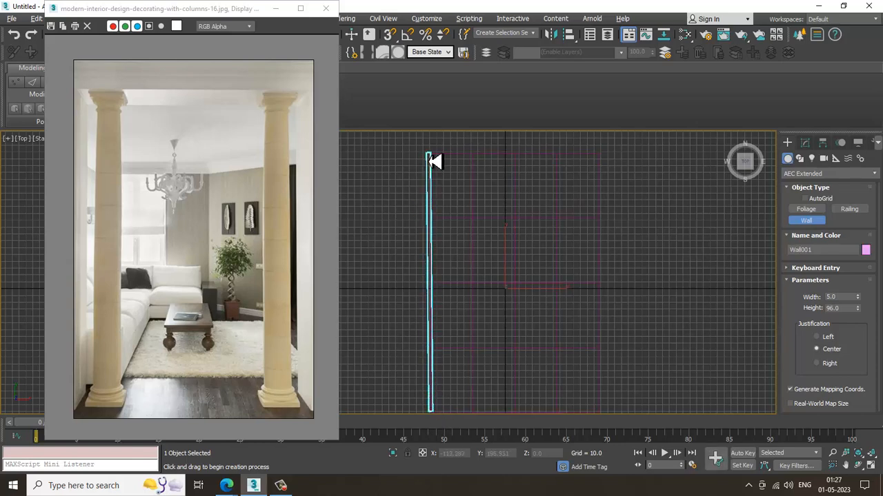
{"action": "left_click", "coordinate": [550, 157]}
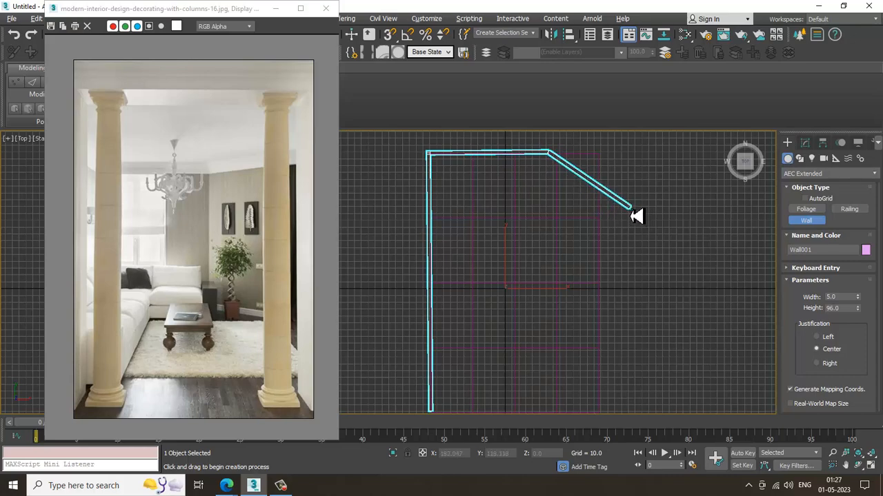
{"action": "left_click", "coordinate": [631, 207]}
{"action": "middle_click_drag", "start_coordinate": [652, 345], "coordinate": [632, 204]}
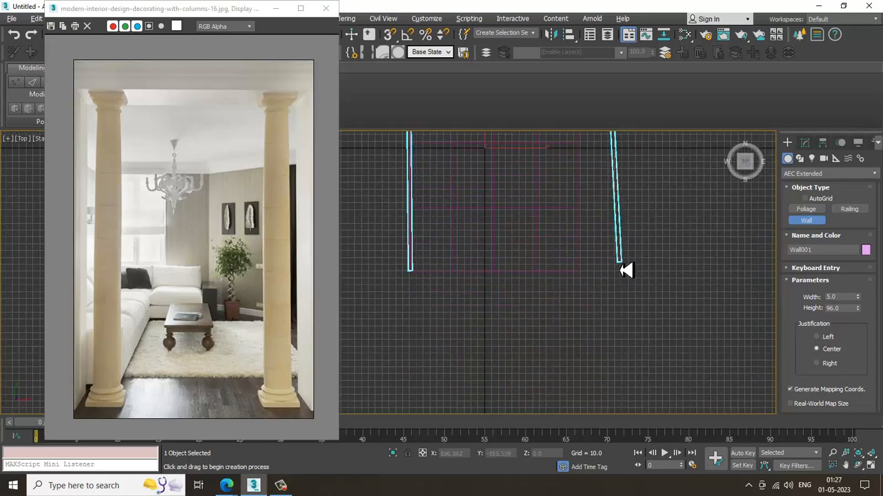
{"action": "right_click", "coordinate": [608, 281]}
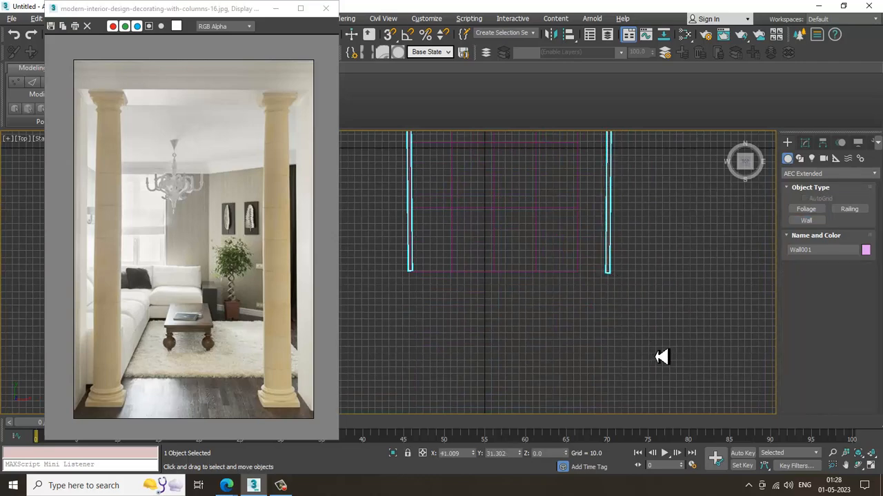
- Set the floor plane's length and width segments to 1 each
{"action": "key", "text": "alt+w"}
{"action": "middle_click", "coordinate": [624, 333]}
{"action": "key", "text": "alt+w"}
{"action": "middle_click_drag", "start_coordinate": [624, 333], "coordinate": [597, 305], "text": "alt"}
{"action": "middle_click_drag", "start_coordinate": [555, 276], "coordinate": [636, 322]}
{"action": "scroll", "coordinate": [659, 319], "scroll_direction": "up", "scroll_amount": 4}
{"action": "scroll", "coordinate": [634, 299], "scroll_direction": "down", "scroll_amount": 4}
{"action": "scroll", "coordinate": [636, 322], "scroll_direction": "down", "scroll_amount": 6}
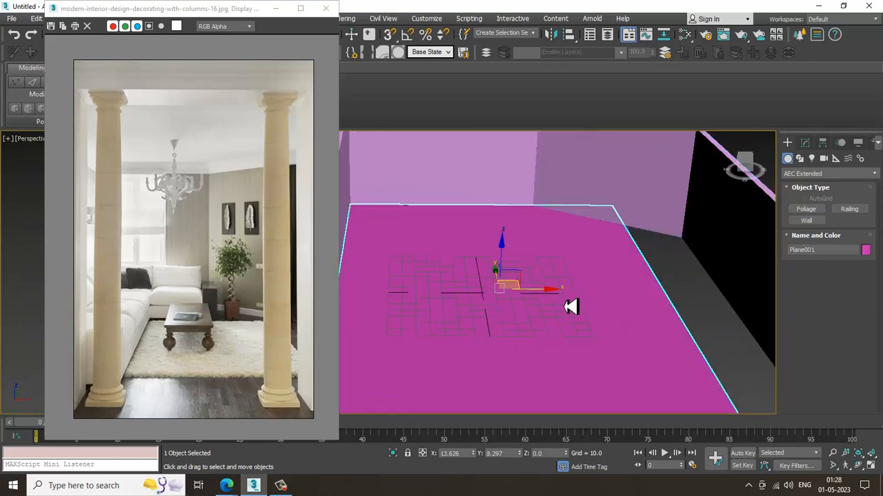
{"action": "left_click", "coordinate": [573, 317]}
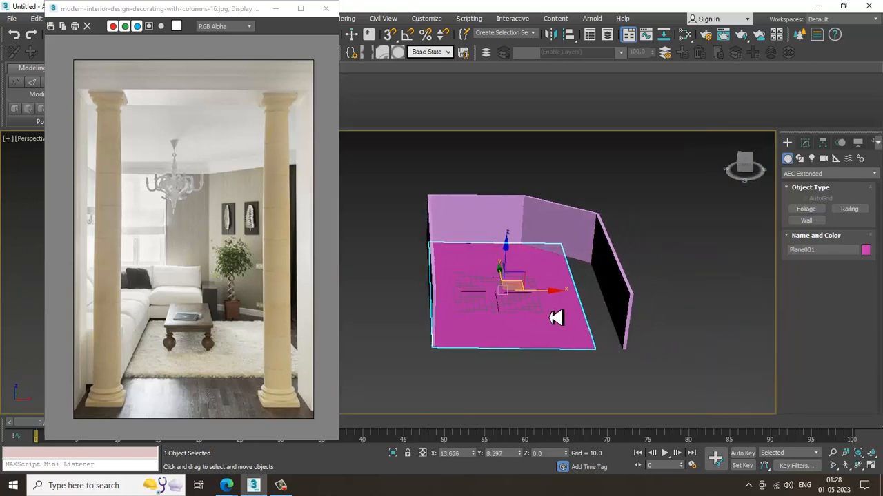
{"action": "left_click", "coordinate": [804, 142]}
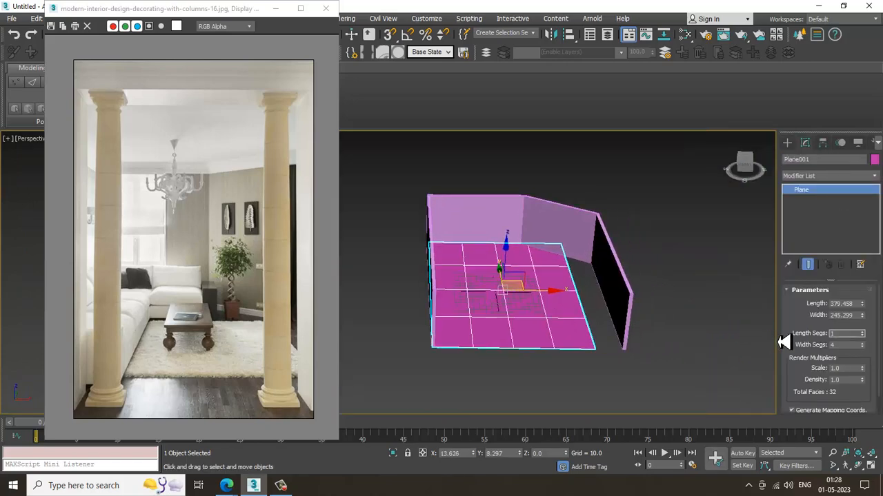
{"action": "key", "text": "Tab"}
{"action": "type", "text": "1"}
{"action": "key", "text": "Return"}
{"action": "middle_click_drag", "start_coordinate": [576, 347], "coordinate": [528, 236], "text": "alt"}
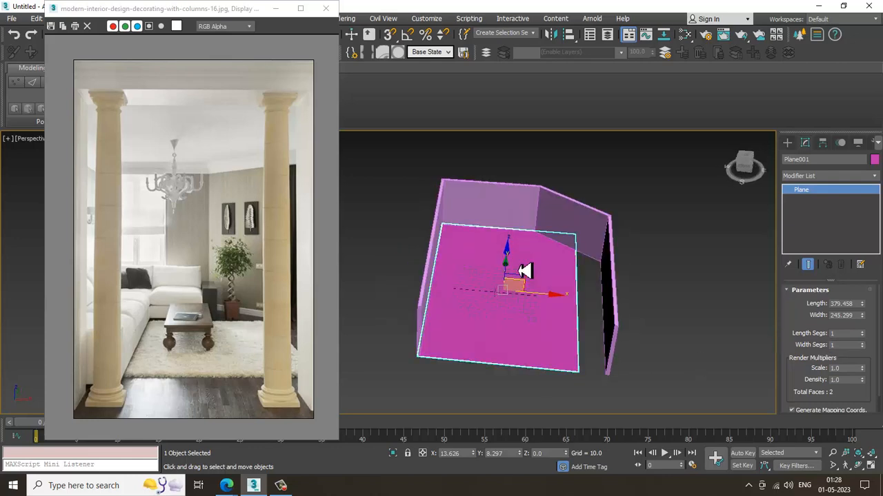
- Enlarge the floor plane in length and width and shift it along X to about 30.6 to extend it under the walls
{"action": "middle_click_drag", "start_coordinate": [557, 334], "coordinate": [544, 339], "text": "alt"}
{"action": "key", "text": "r"}
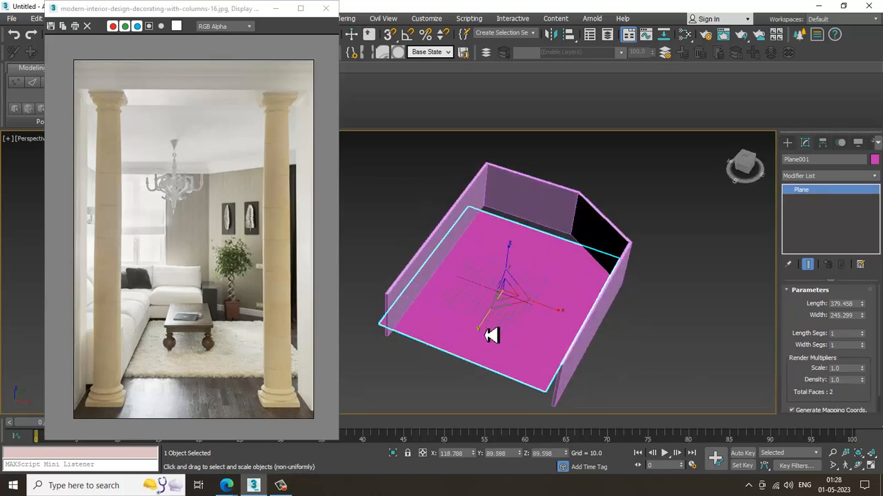
{"action": "left_click_drag", "start_coordinate": [497, 335], "coordinate": [556, 311]}
{"action": "key", "text": "w"}
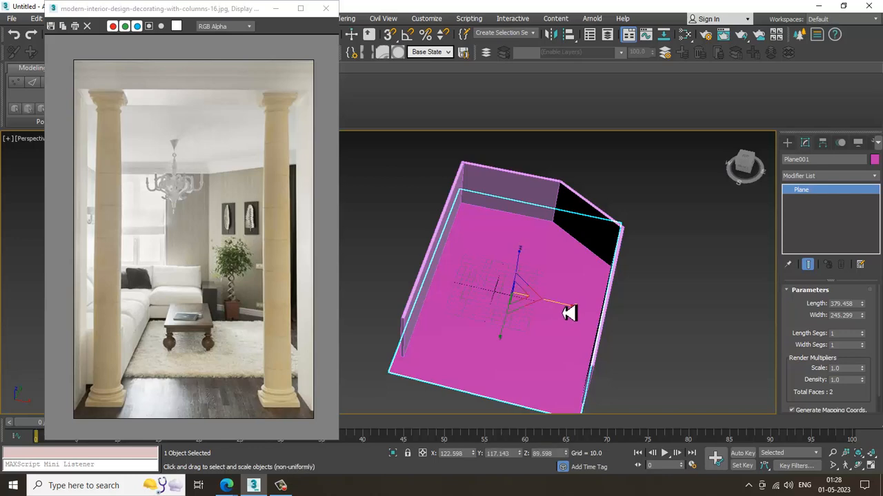
{"action": "middle_click_drag", "start_coordinate": [565, 311], "coordinate": [585, 294], "text": "alt"}
{"action": "key", "text": "r"}
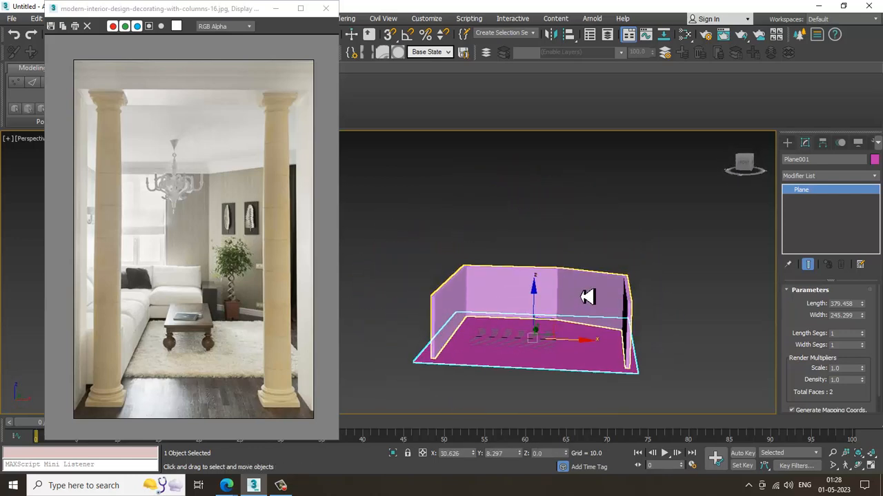
- Convert the wall object to an Editable Poly
{"action": "key", "text": "w"}
{"action": "left_click", "coordinate": [565, 289]}
{"action": "right_click", "coordinate": [564, 285]}
{"action": "mouse_move", "coordinate": [620, 396]}
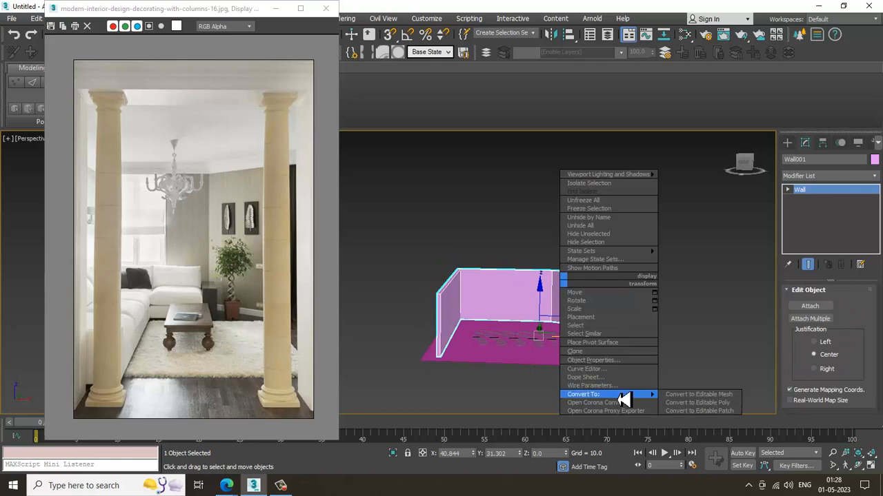
{"action": "left_click", "coordinate": [717, 403]}
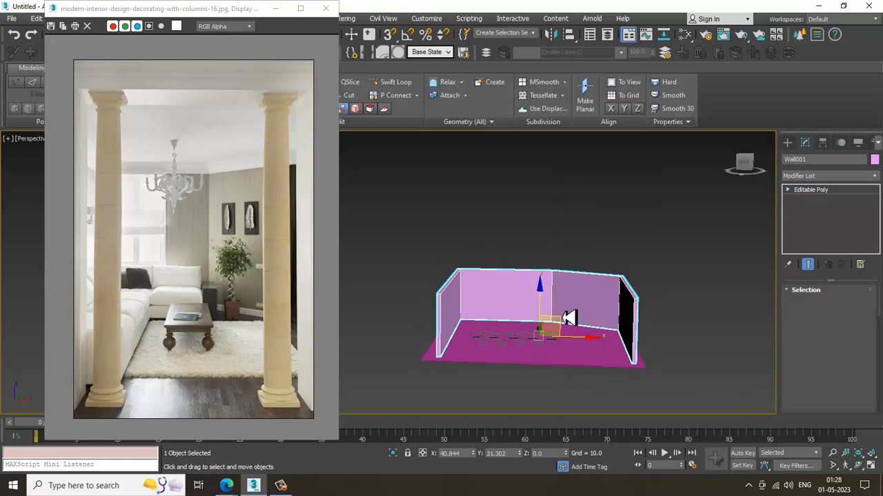
- Select all the top vertices of the walls and raise them along Z to make the room taller
{"action": "middle_click_drag", "start_coordinate": [565, 317], "coordinate": [578, 329], "text": "alt"}
{"action": "key", "text": "1"}
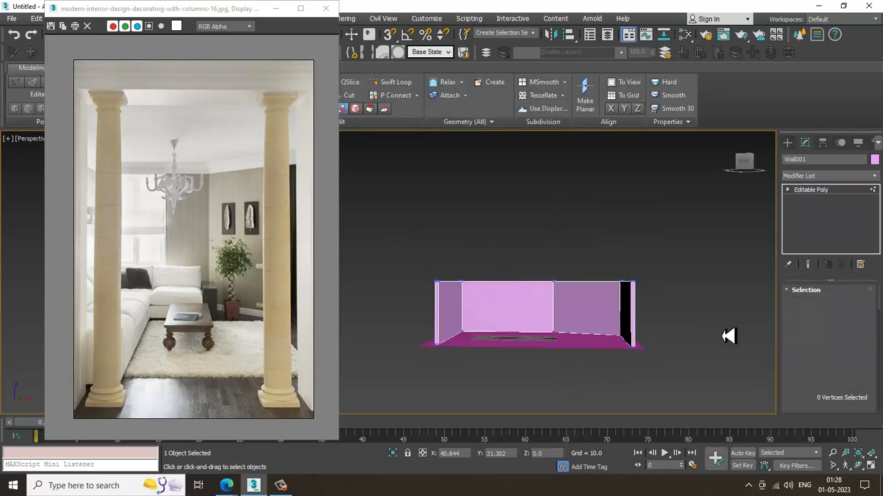
{"action": "left_click_drag", "start_coordinate": [728, 336], "coordinate": [359, 246]}
{"action": "left_click_drag", "start_coordinate": [732, 320], "coordinate": [730, 311]}
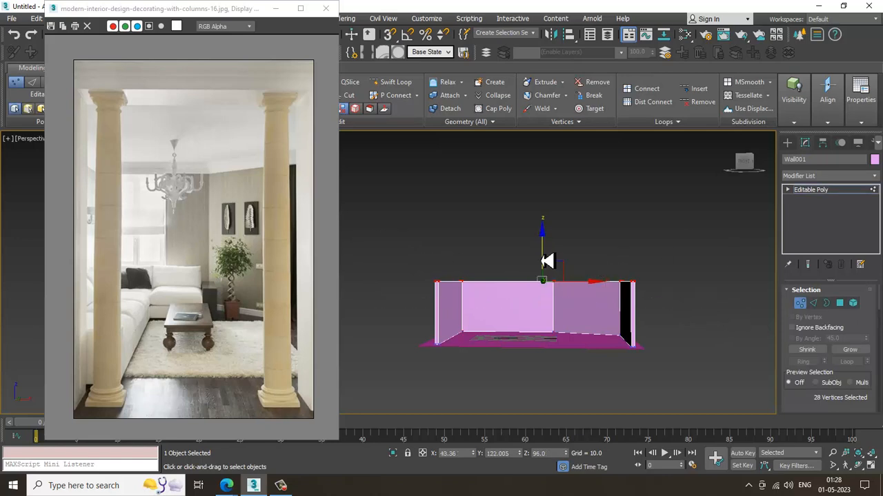
{"action": "left_click_drag", "start_coordinate": [545, 261], "coordinate": [546, 231]}
{"action": "middle_click_drag", "start_coordinate": [549, 233], "coordinate": [619, 280], "text": "alt"}
{"action": "scroll", "coordinate": [571, 256], "scroll_direction": "up", "scroll_amount": 3}
{"action": "scroll", "coordinate": [557, 212], "scroll_direction": "down", "scroll_amount": 3}
{"action": "middle_click_drag", "start_coordinate": [565, 231], "coordinate": [548, 233], "text": "alt"}
- Select the vertices of the angled wall and the adjoining side wall and shift them outward along X to about 135.6
{"action": "left_click_drag", "start_coordinate": [499, 165], "coordinate": [662, 365]}
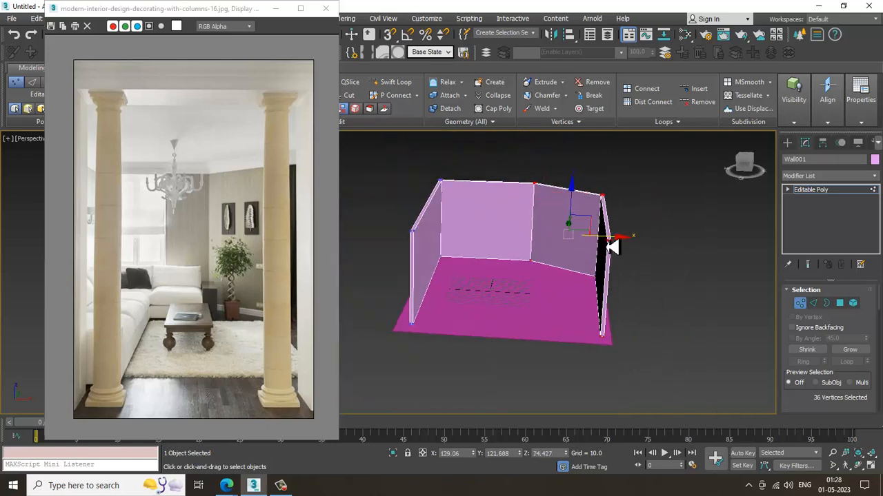
{"action": "middle_click_drag", "start_coordinate": [616, 246], "coordinate": [582, 277], "text": "alt"}
{"action": "scroll", "coordinate": [590, 287], "scroll_direction": "up", "scroll_amount": 2}
{"action": "scroll", "coordinate": [561, 272], "scroll_direction": "up", "scroll_amount": 4}
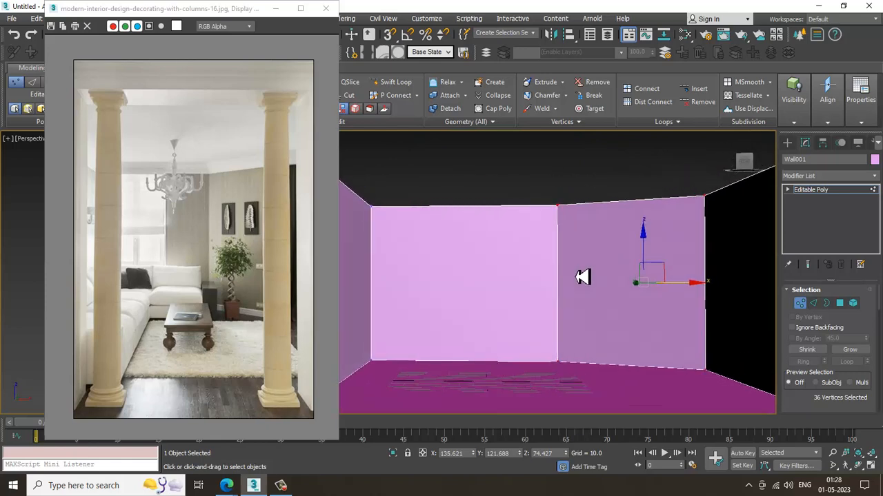
- Select the back wall and angled corner vertices, move them outward along Y to about 255.8, and leave vertex editing
{"action": "scroll", "coordinate": [584, 280], "scroll_direction": "down", "scroll_amount": 3}
{"action": "middle_click_drag", "start_coordinate": [584, 279], "coordinate": [498, 243]}
{"action": "scroll", "coordinate": [498, 243], "scroll_direction": "down", "scroll_amount": 4}
{"action": "middle_click_drag", "start_coordinate": [498, 243], "coordinate": [406, 168], "text": "alt"}
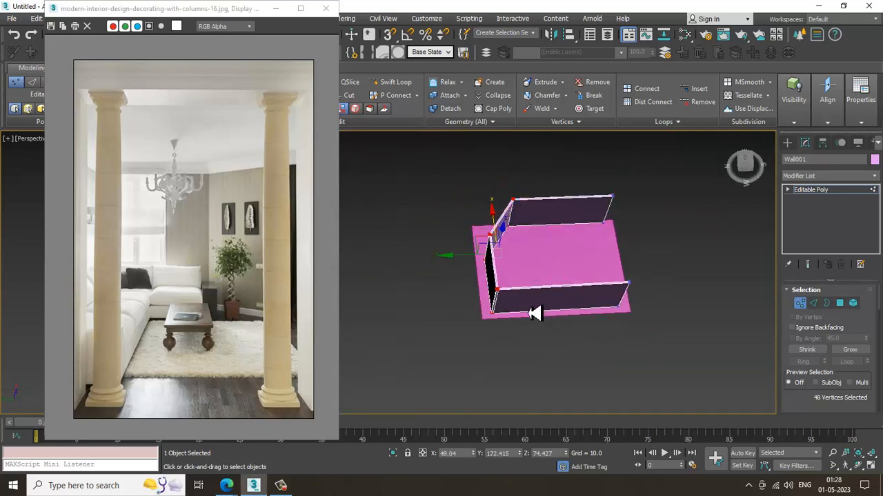
{"action": "left_click_drag", "start_coordinate": [474, 263], "coordinate": [443, 266]}
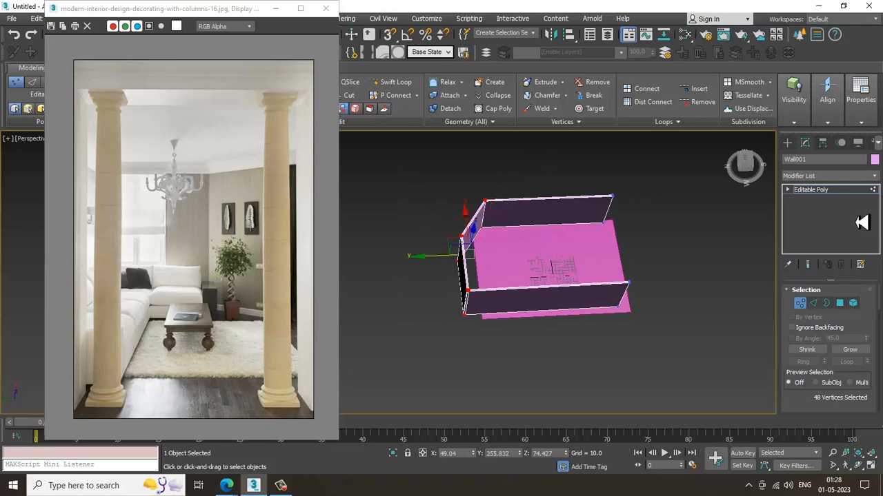
{"action": "left_click", "coordinate": [836, 192]}
- Convert the floor plane to an Editable Poly
{"action": "left_click", "coordinate": [518, 282]}
{"action": "right_click", "coordinate": [517, 276]}
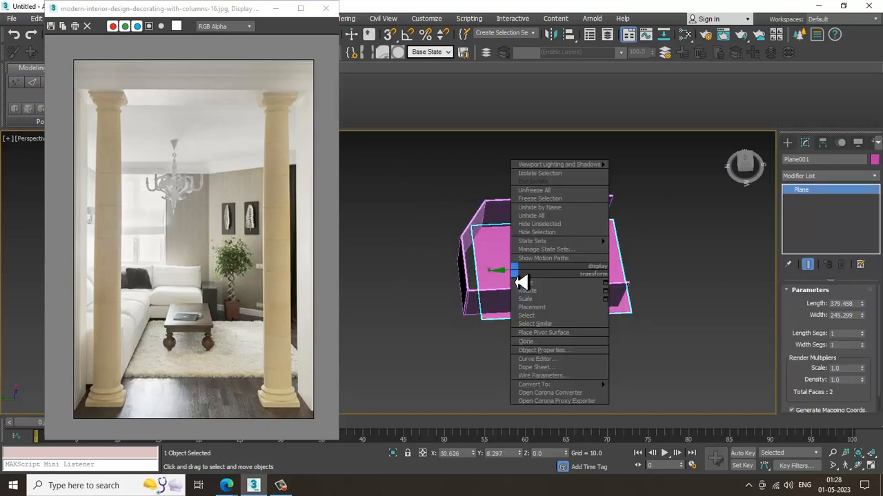
{"action": "mouse_move", "coordinate": [586, 387]}
{"action": "left_click", "coordinate": [655, 393]}
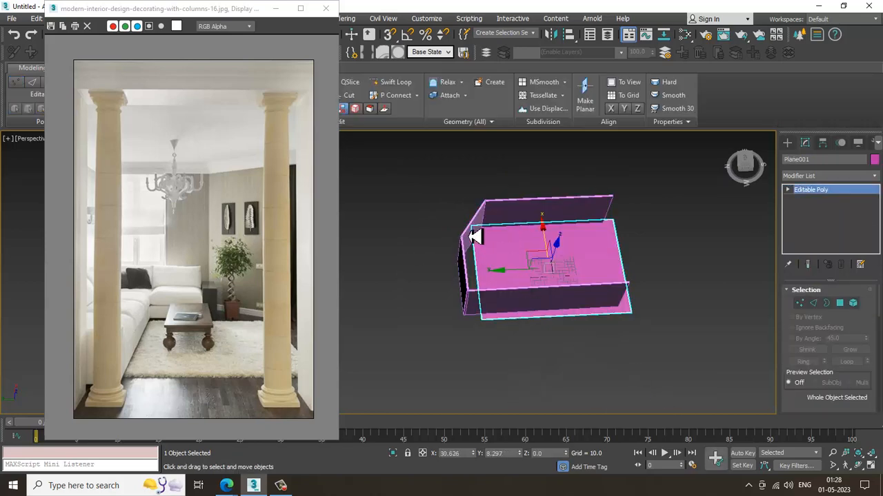
- Extend the floor past the walls by moving its back vertices to Y about 299.2 and its side vertices to X about 210
{"action": "left_click_drag", "start_coordinate": [460, 259], "coordinate": [527, 382]}
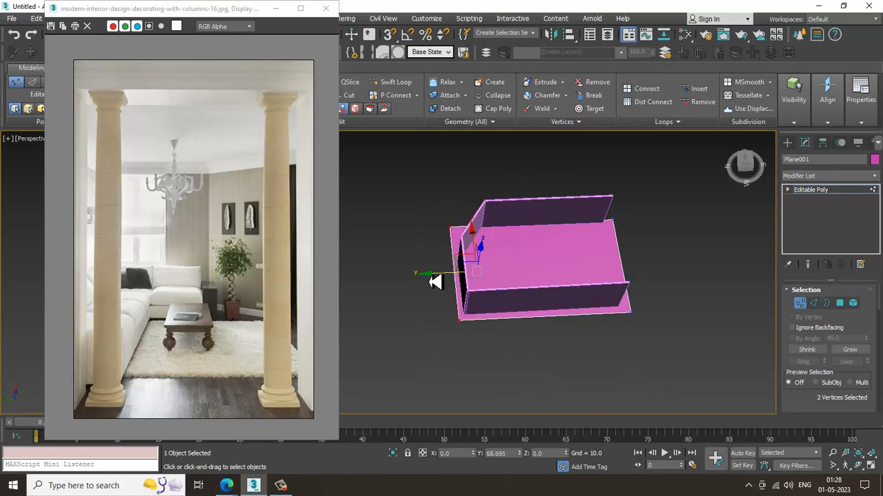
{"action": "middle_click_drag", "start_coordinate": [437, 280], "coordinate": [629, 272], "text": "alt"}
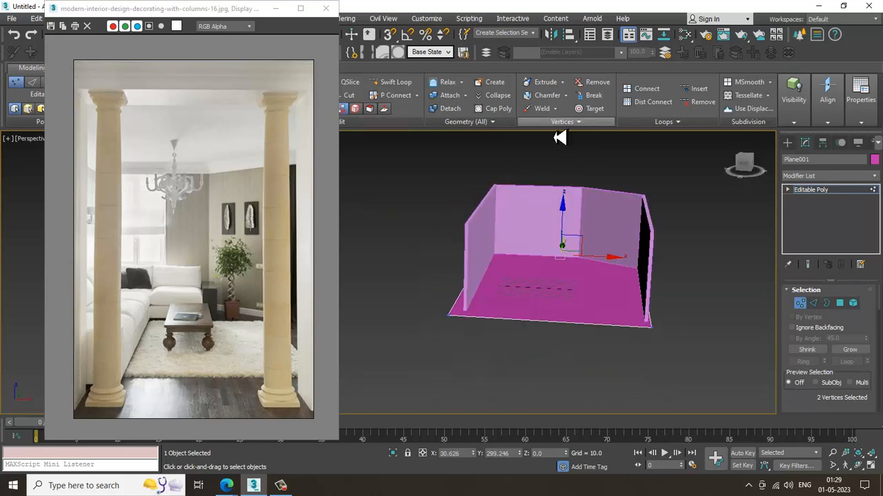
{"action": "left_click_drag", "start_coordinate": [559, 124], "coordinate": [706, 353]}
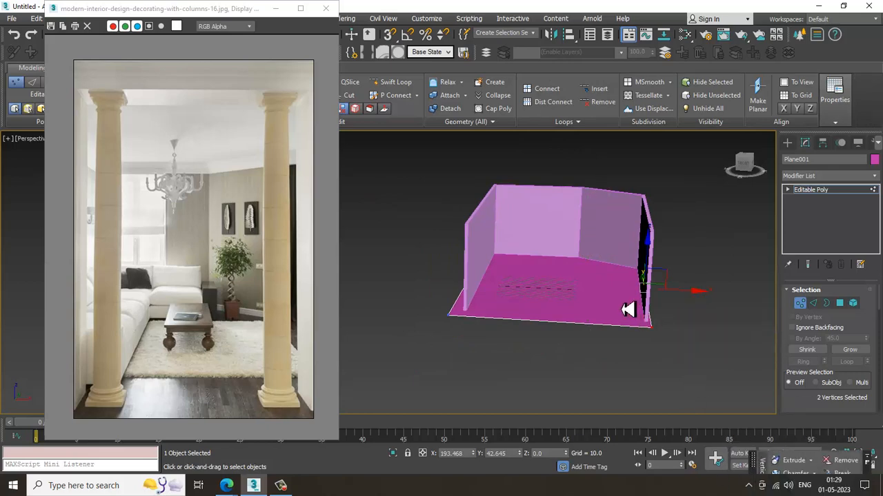
{"action": "left_click_drag", "start_coordinate": [701, 298], "coordinate": [750, 283]}
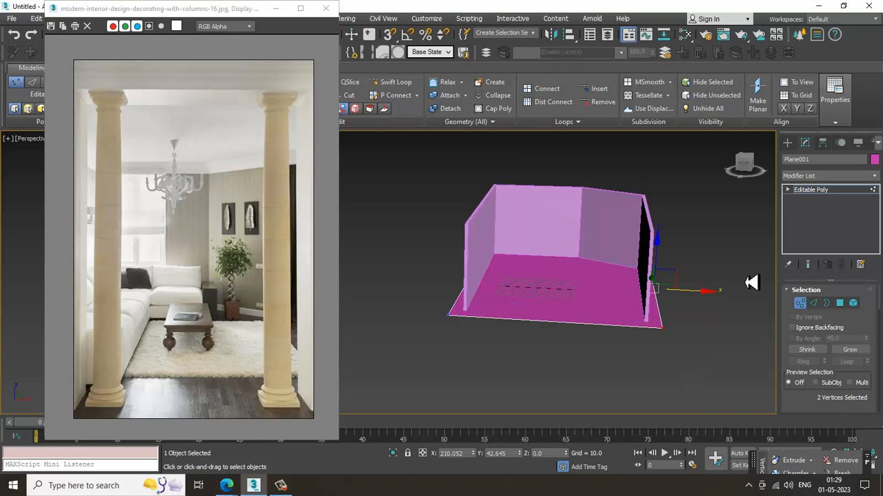
{"action": "left_click", "coordinate": [854, 191]}
- Create a box about 38.4 long, 33.4 wide and 6.5 high near the room's open front edge as the column's base
{"action": "mouse_move", "coordinate": [581, 252]}
{"action": "middle_mouse_down", "text": "alt"}
{"action": "mouse_move", "coordinate": [601, 256]}
{"action": "mouse_move", "coordinate": [595, 264]}
{"action": "middle_mouse_up", "text": "alt"}
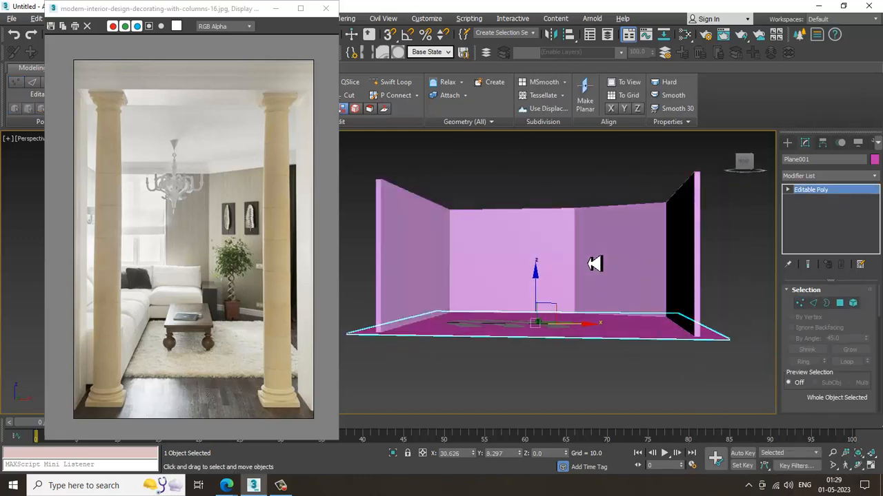
{"action": "scroll", "coordinate": [594, 264], "scroll_direction": "up", "scroll_amount": 5}
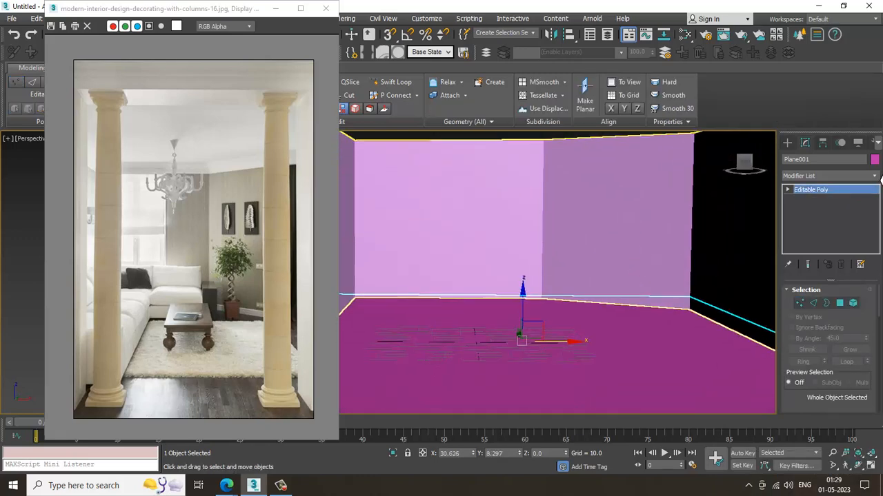
{"action": "left_click", "coordinate": [787, 143]}
{"action": "middle_click_drag", "start_coordinate": [722, 213], "coordinate": [712, 228], "text": "alt"}
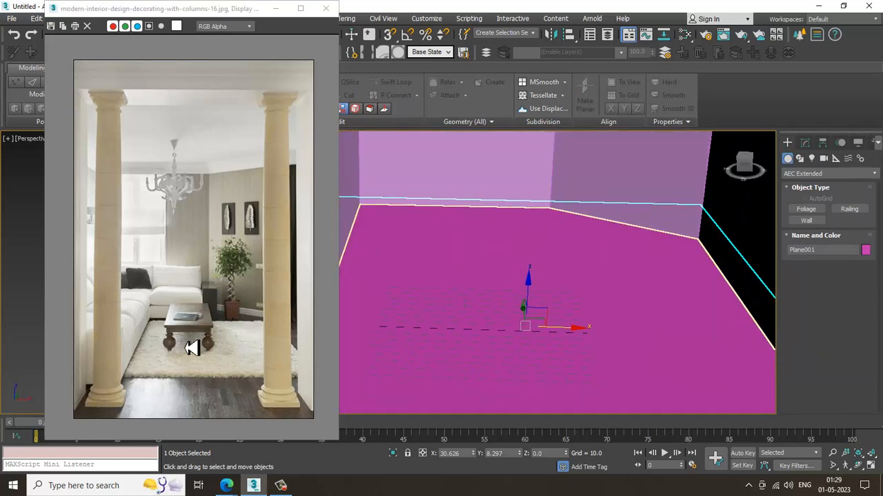
{"action": "scroll", "coordinate": [133, 354], "scroll_direction": "up", "scroll_amount": 3}
{"action": "left_click", "coordinate": [197, 234]}
{"action": "scroll", "coordinate": [198, 235], "scroll_direction": "up", "scroll_amount": 1}
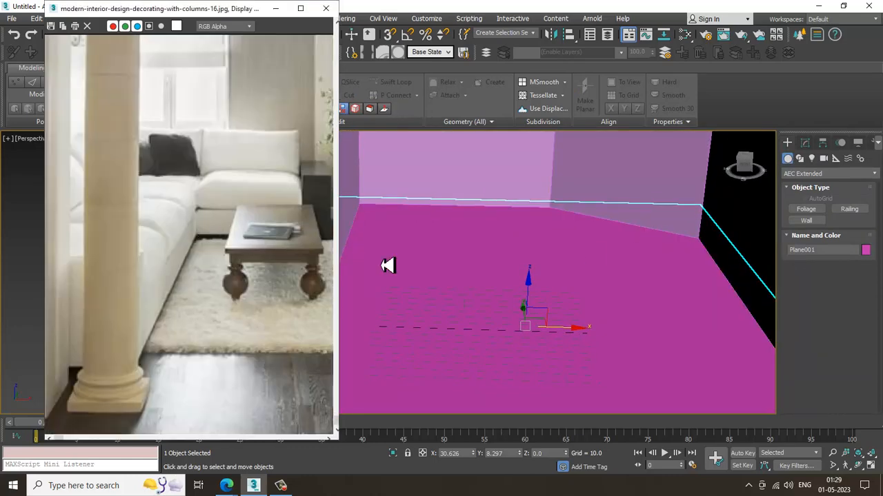
{"action": "left_click", "coordinate": [824, 173]}
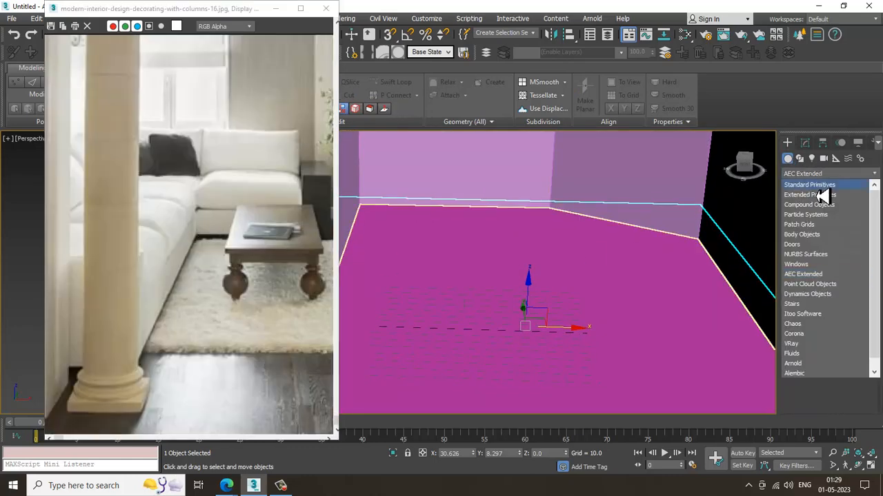
{"action": "left_click", "coordinate": [810, 181]}
{"action": "left_click", "coordinate": [806, 208]}
{"action": "middle_click_drag", "start_coordinate": [742, 273], "coordinate": [669, 260], "text": "alt"}
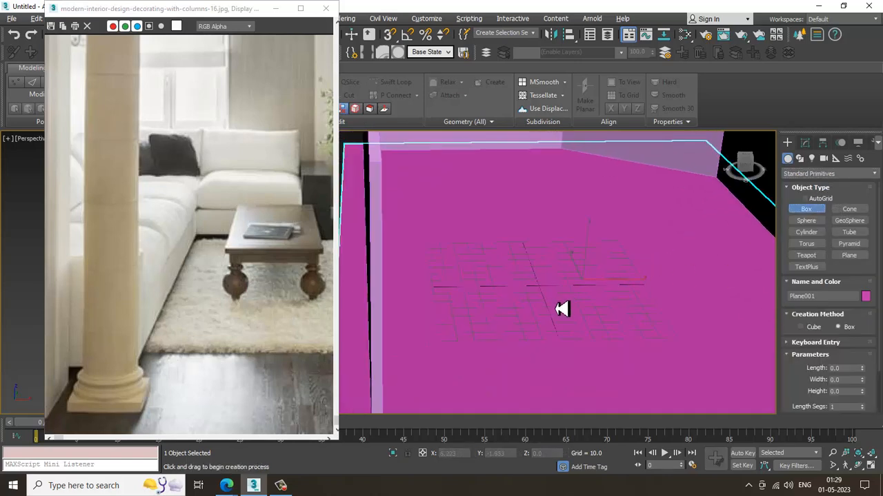
{"action": "scroll", "coordinate": [580, 300], "scroll_direction": "down", "scroll_amount": 5}
{"action": "middle_click_drag", "start_coordinate": [579, 299], "coordinate": [555, 328], "text": "alt"}
{"action": "scroll", "coordinate": [556, 327], "scroll_direction": "up", "scroll_amount": 5}
{"action": "left_click_drag", "start_coordinate": [511, 317], "coordinate": [554, 344]}
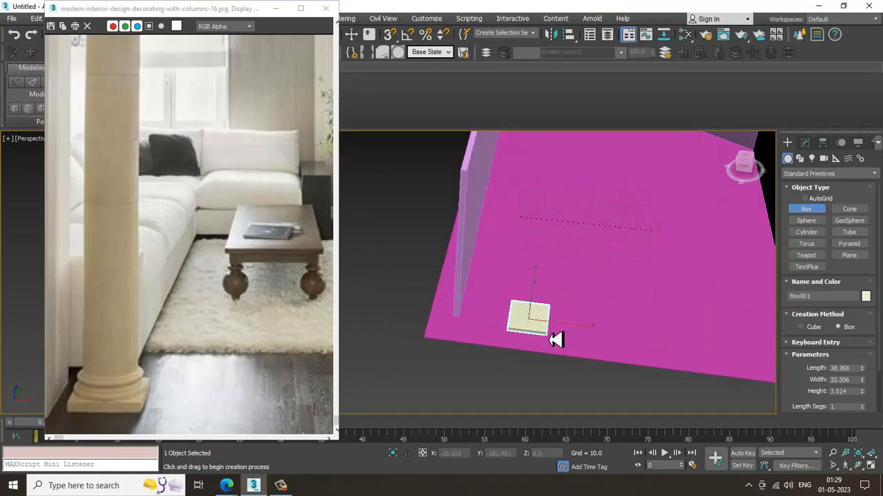
{"action": "right_click", "coordinate": [564, 325]}
- Select all the top vertices of the walls, raise them to Z about 231.9, and leave vertex editing
{"action": "middle_click_drag", "start_coordinate": [564, 325], "coordinate": [562, 269], "text": "alt"}
{"action": "scroll", "coordinate": [565, 313], "scroll_direction": "down", "scroll_amount": 3}
{"action": "scroll", "coordinate": [535, 302], "scroll_direction": "up", "scroll_amount": 3}
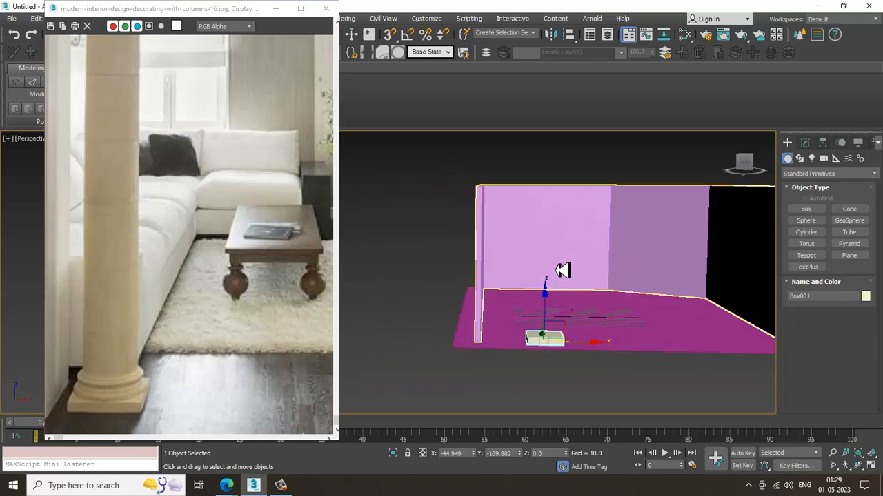
{"action": "scroll", "coordinate": [228, 252], "scroll_direction": "down", "scroll_amount": 5}
{"action": "middle_click_drag", "start_coordinate": [704, 310], "coordinate": [679, 305], "text": "alt"}
{"action": "left_click", "coordinate": [619, 256]}
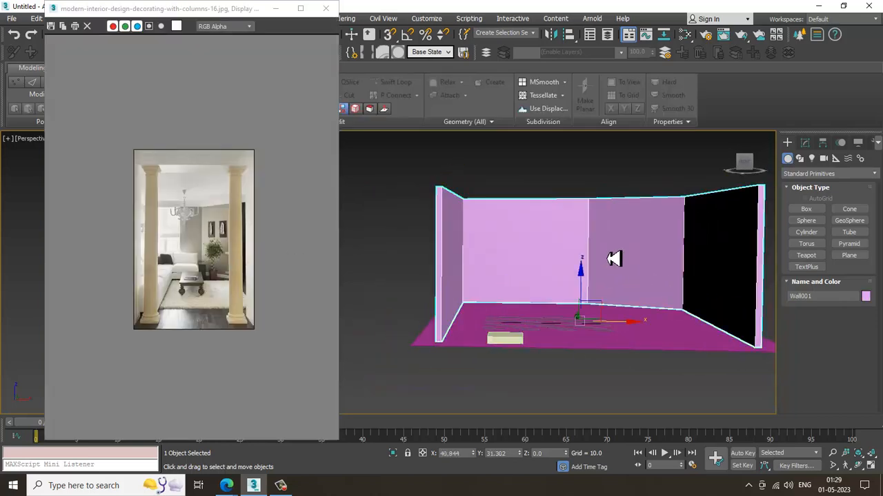
{"action": "key", "text": "1"}
{"action": "left_click_drag", "start_coordinate": [395, 161], "coordinate": [865, 278]}
{"action": "middle_click_drag", "start_coordinate": [683, 202], "coordinate": [586, 190], "text": "alt"}
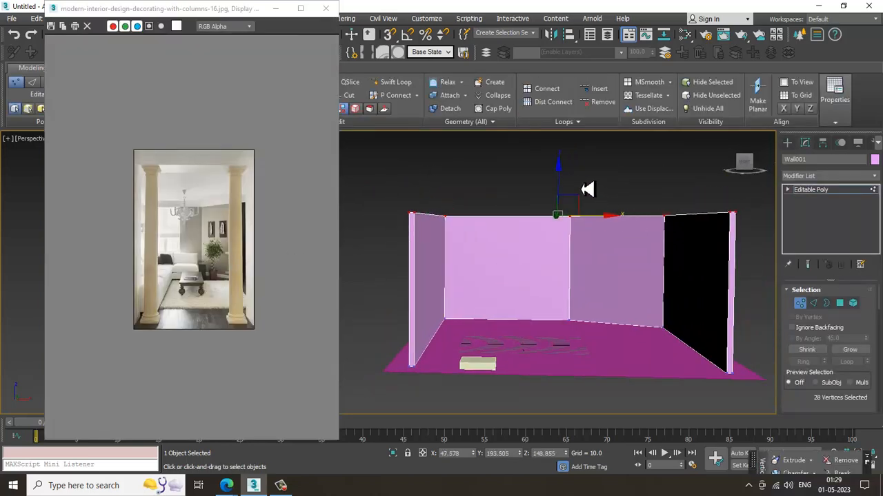
{"action": "left_click_drag", "start_coordinate": [565, 187], "coordinate": [575, 122]}
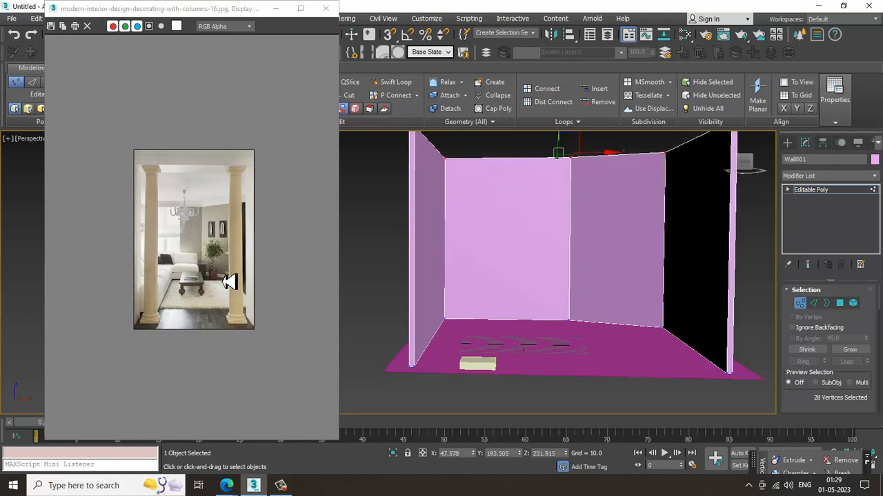
{"action": "scroll", "coordinate": [576, 297], "scroll_direction": "up", "scroll_amount": 2}
{"action": "scroll", "coordinate": [518, 279], "scroll_direction": "down", "scroll_amount": 3}
{"action": "scroll", "coordinate": [496, 280], "scroll_direction": "up", "scroll_amount": 1}
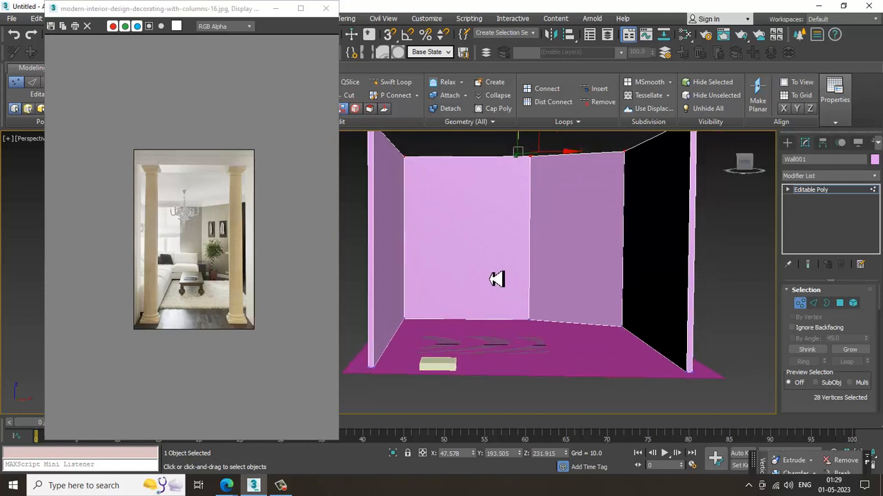
{"action": "middle_click_drag", "start_coordinate": [497, 280], "coordinate": [464, 283]}
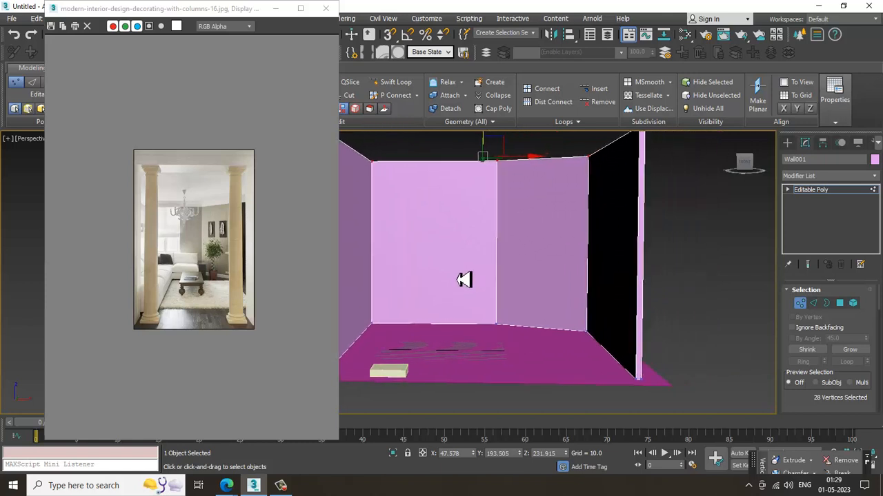
{"action": "scroll", "coordinate": [469, 290], "scroll_direction": "up", "scroll_amount": 5}
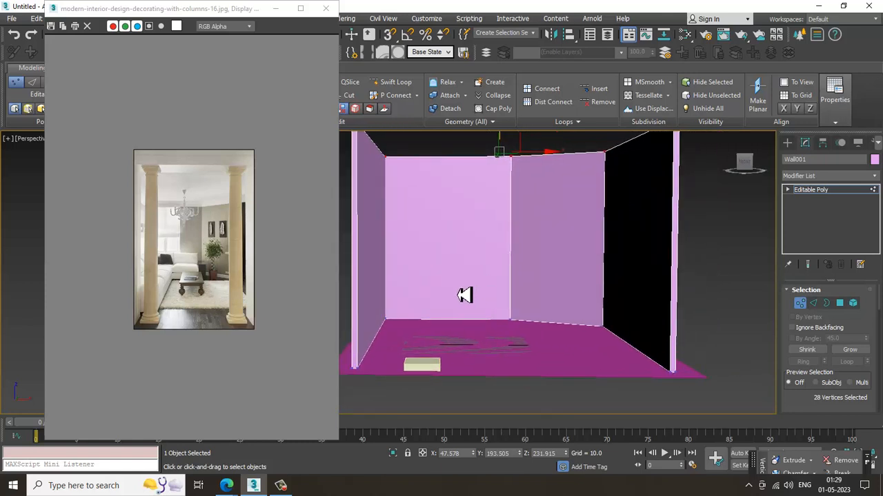
{"action": "middle_click_drag", "start_coordinate": [518, 313], "coordinate": [567, 259]}
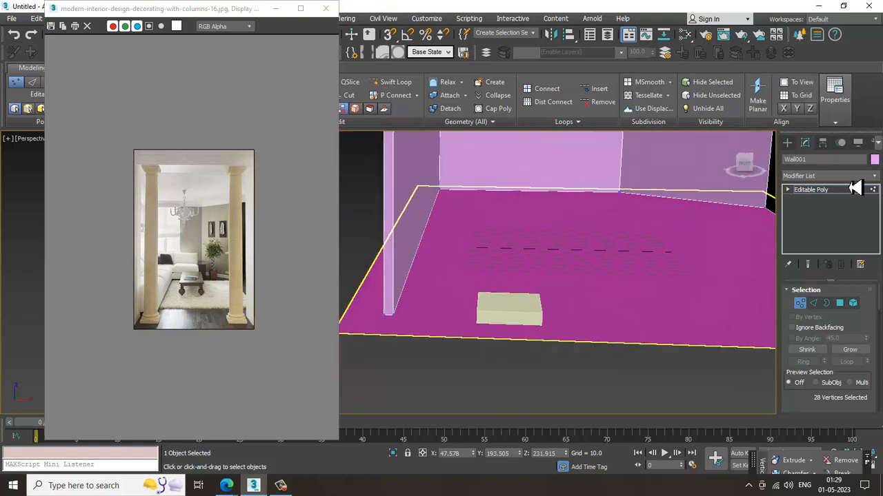
{"action": "left_click", "coordinate": [838, 191]}
- Create a cylinder of radius about 16.4 and height about 3.1 over the base box, centring it in X at about -44.96
{"action": "key", "text": "w"}
{"action": "left_click", "coordinate": [504, 314]}
{"action": "middle_click_drag", "start_coordinate": [504, 314], "coordinate": [638, 315], "text": "alt"}
{"action": "scroll", "coordinate": [502, 329], "scroll_direction": "up", "scroll_amount": 2}
{"action": "scroll", "coordinate": [227, 296], "scroll_direction": "up", "scroll_amount": 1}
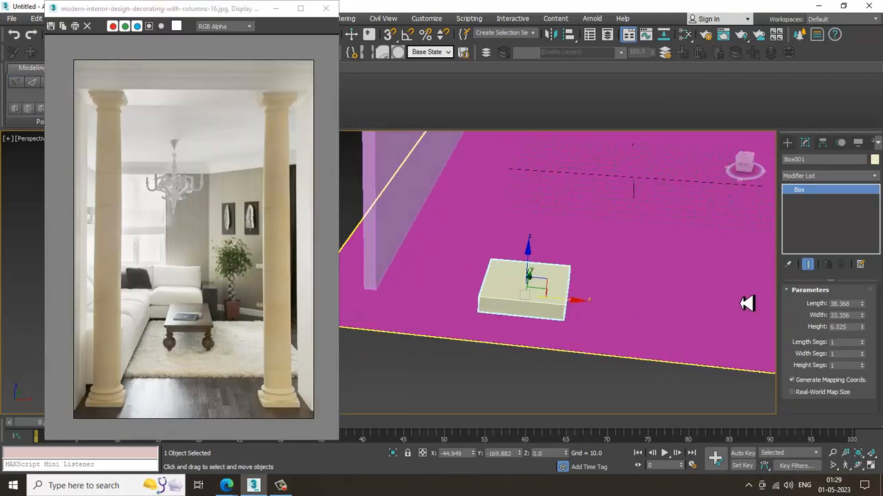
{"action": "left_click", "coordinate": [786, 142]}
{"action": "left_click", "coordinate": [806, 234]}
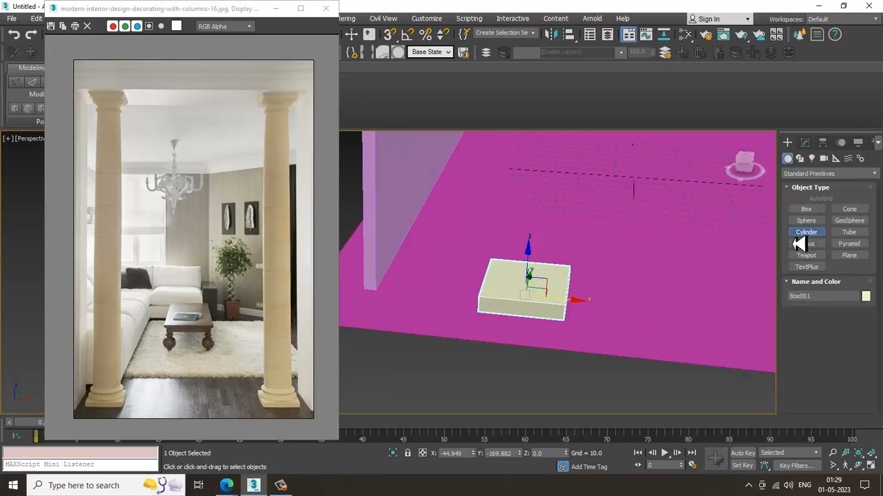
{"action": "key", "text": "alt+w"}
{"action": "right_click", "coordinate": [368, 204]}
{"action": "key", "text": "alt+w"}
{"action": "key", "text": "z"}
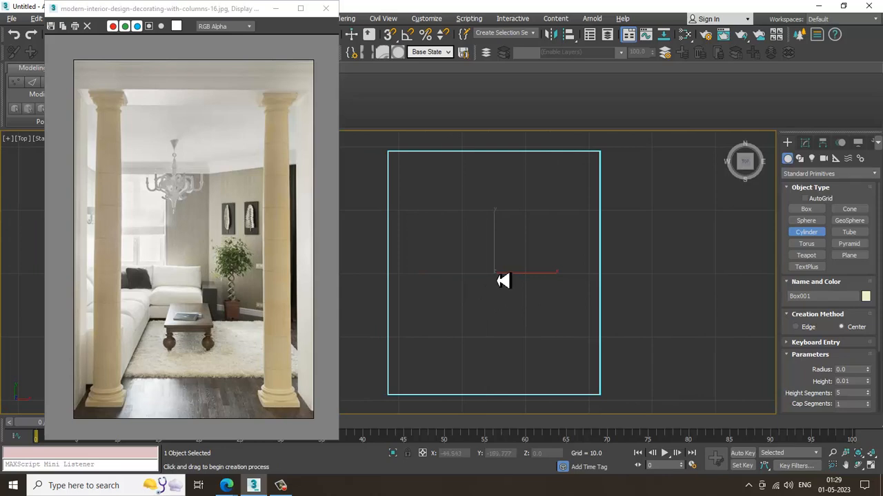
{"action": "left_click_drag", "start_coordinate": [498, 279], "coordinate": [577, 353]}
{"action": "right_click", "coordinate": [607, 315]}
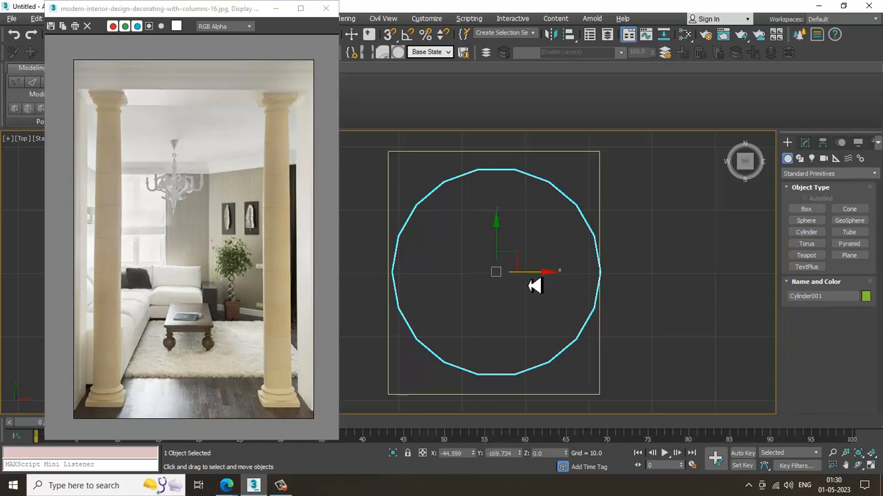
{"action": "left_click_drag", "start_coordinate": [537, 281], "coordinate": [536, 280]}
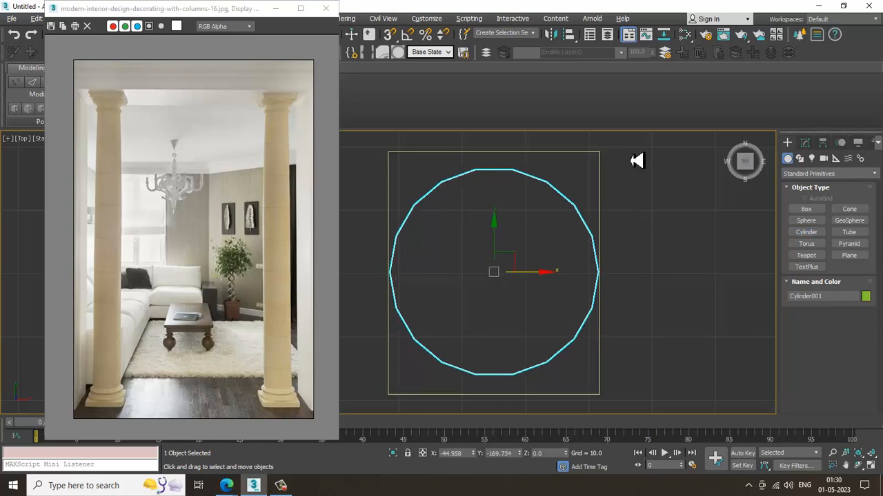
- Convert the column's base box to an Editable Poly
{"action": "right_click", "coordinate": [585, 158]}
{"action": "mouse_move", "coordinate": [646, 266]}
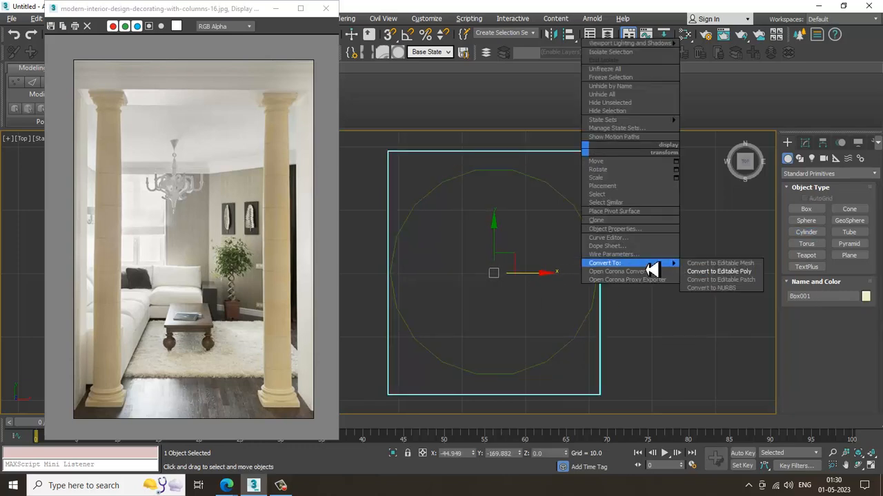
{"action": "left_click", "coordinate": [752, 271]}
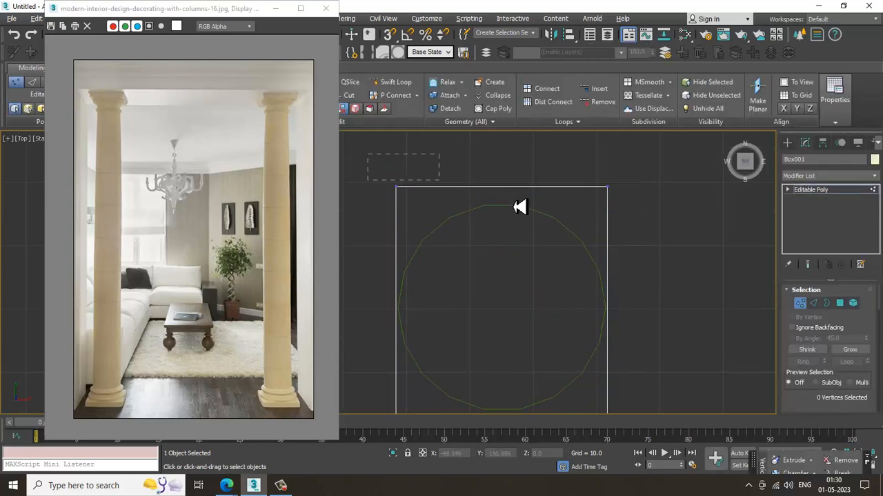
- Move the base box's back and front vertices inward along Y close to the cylinder, with the front at about -186.5
{"action": "left_click_drag", "start_coordinate": [520, 207], "coordinate": [651, 211]}
{"action": "left_click", "coordinate": [399, 156]}
{"action": "left_click_drag", "start_coordinate": [471, 189], "coordinate": [687, 236]}
{"action": "left_click_drag", "start_coordinate": [511, 168], "coordinate": [532, 178]}
{"action": "middle_click_drag", "start_coordinate": [560, 298], "coordinate": [597, 124]}
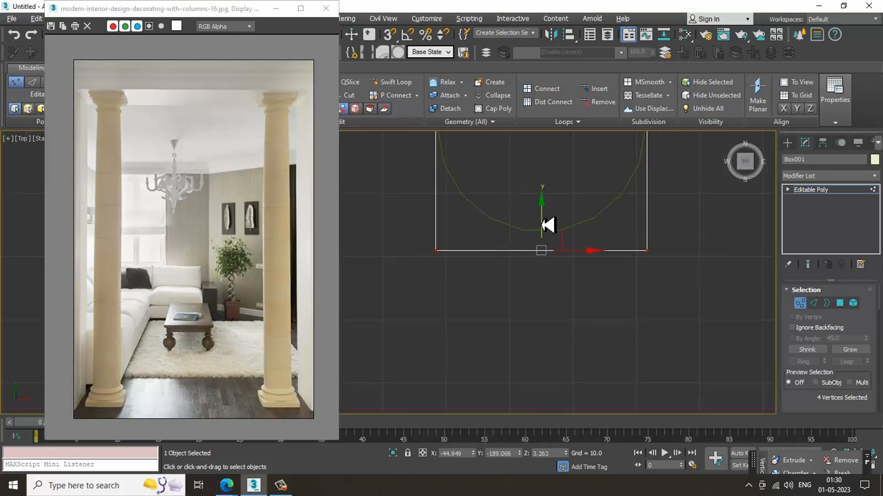
{"action": "left_click_drag", "start_coordinate": [544, 226], "coordinate": [552, 208]}
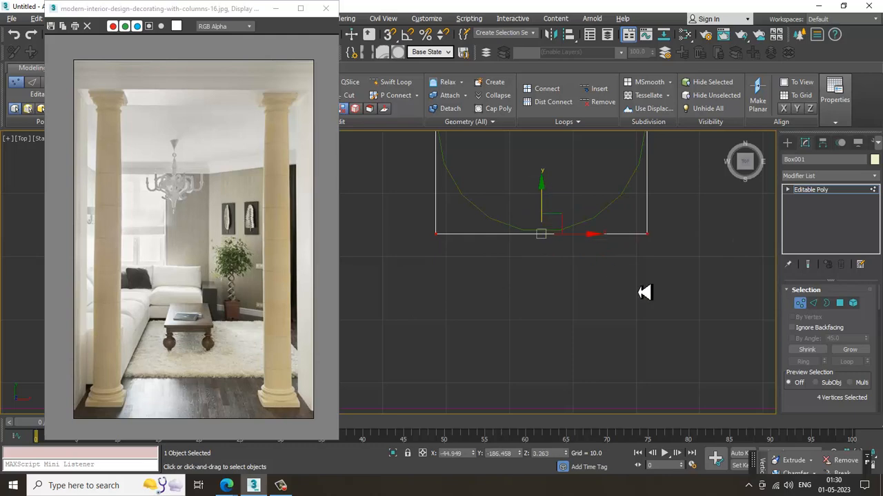
{"action": "key", "text": "alt+w"}
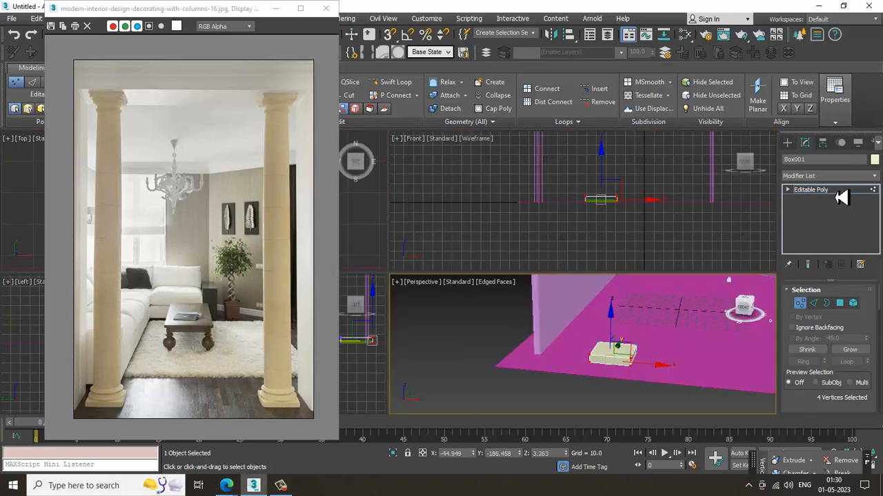
{"action": "left_click", "coordinate": [835, 191]}
- Raise the cylinder along Z to about 6.53 so that it rests on top of the base box
{"action": "key", "text": "F3"}
{"action": "scroll", "coordinate": [587, 311], "scroll_direction": "up", "scroll_amount": 3}
{"action": "left_click", "coordinate": [638, 371]}
{"action": "key", "text": "F3"}
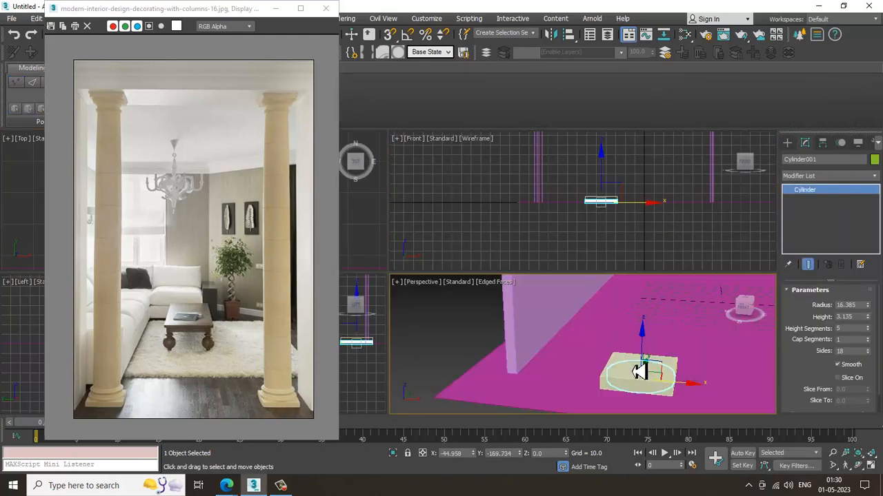
{"action": "left_click_drag", "start_coordinate": [646, 349], "coordinate": [655, 336]}
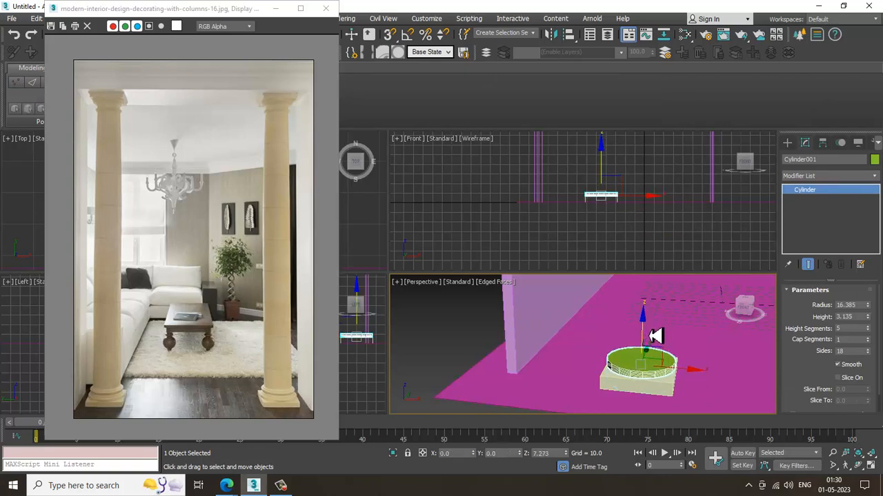
{"action": "right_click", "coordinate": [625, 223]}
{"action": "key", "text": "alt+w"}
{"action": "key", "text": "z"}
{"action": "middle_click_drag", "start_coordinate": [547, 204], "coordinate": [642, 198]}
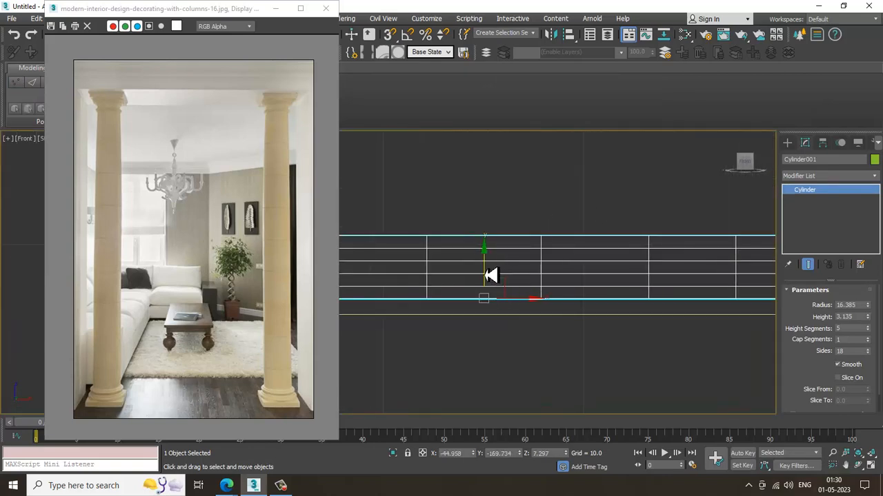
{"action": "left_click_drag", "start_coordinate": [490, 276], "coordinate": [508, 289]}
{"action": "key", "text": "alt+w"}
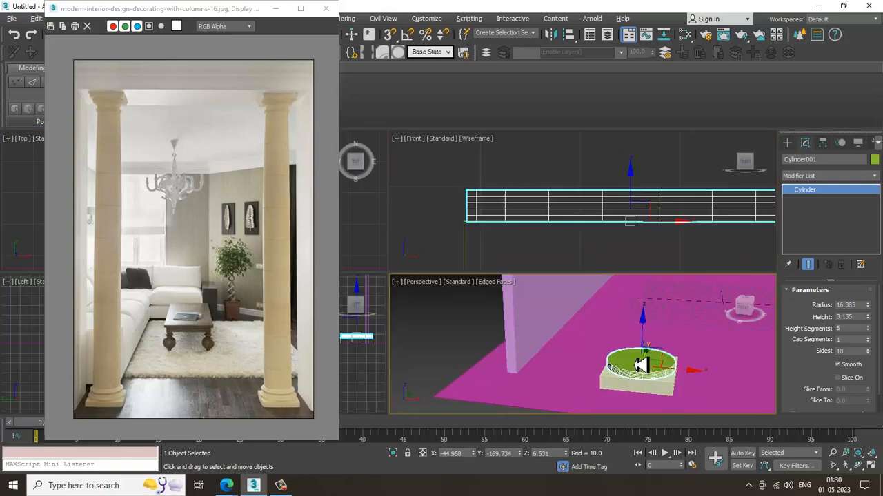
- Give the column cylinder 32 sides, a height of about 288.1 and a single height segment
{"action": "key", "text": "alt+w"}
{"action": "key", "text": "z"}
{"action": "left_click_drag", "start_coordinate": [870, 353], "coordinate": [871, 353]}
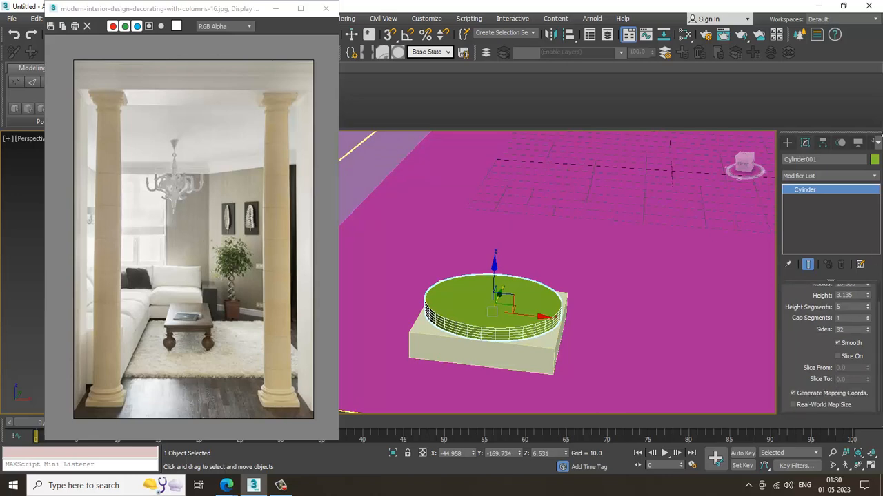
{"action": "left_click_drag", "start_coordinate": [867, 317], "coordinate": [307, 19]}
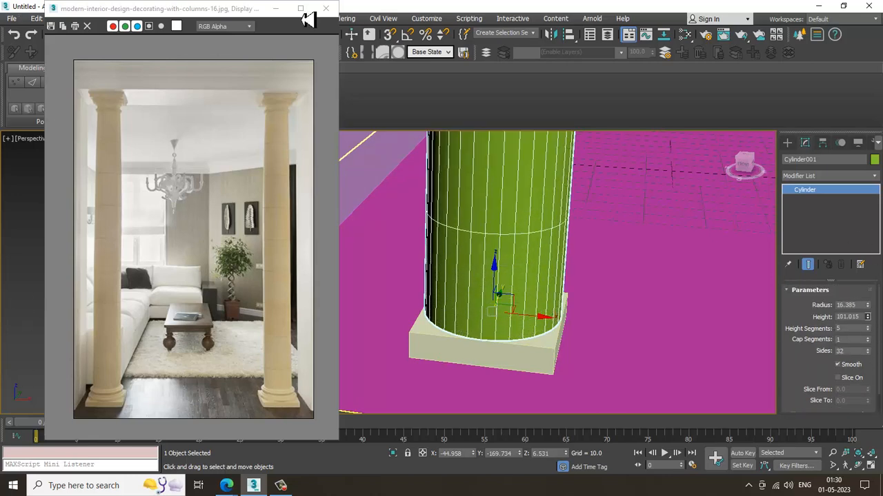
{"action": "scroll", "coordinate": [615, 191], "scroll_direction": "down", "scroll_amount": 10}
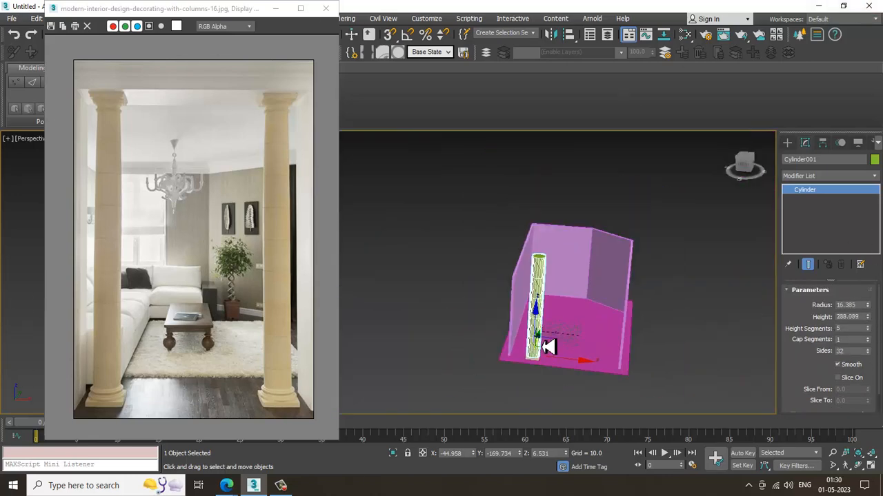
{"action": "scroll", "coordinate": [554, 276], "scroll_direction": "up", "scroll_amount": 5}
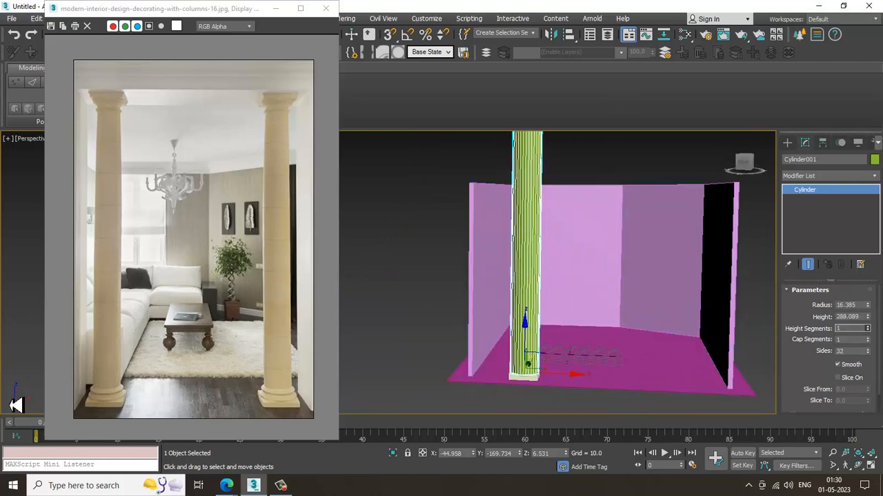
{"action": "scroll", "coordinate": [585, 254], "scroll_direction": "down", "scroll_amount": 4}
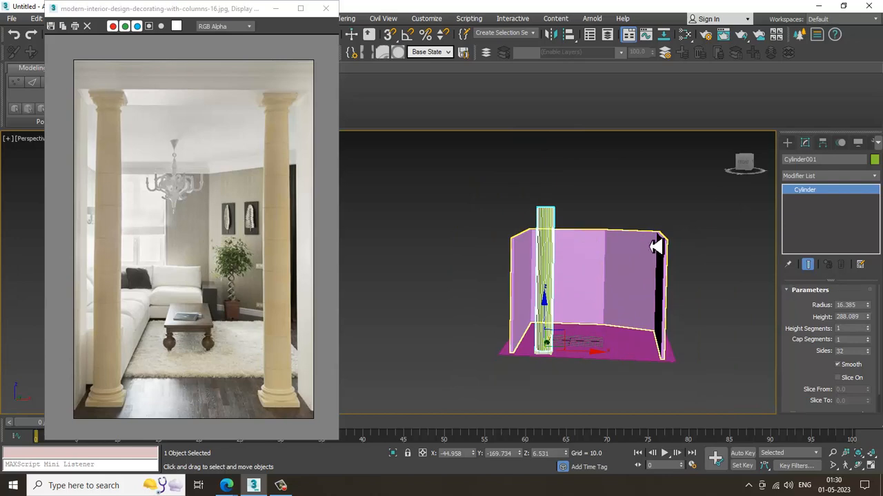
{"action": "scroll", "coordinate": [565, 236], "scroll_direction": "up", "scroll_amount": 5}
{"action": "scroll", "coordinate": [572, 184], "scroll_direction": "down", "scroll_amount": 3}
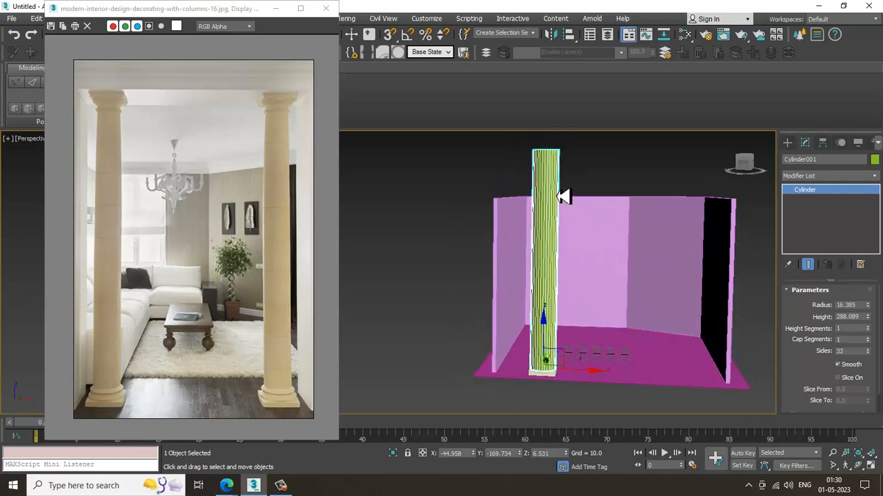
- Convert the column cylinder to an Editable Poly
{"action": "right_click", "coordinate": [557, 182]}
{"action": "mouse_move", "coordinate": [610, 284]}
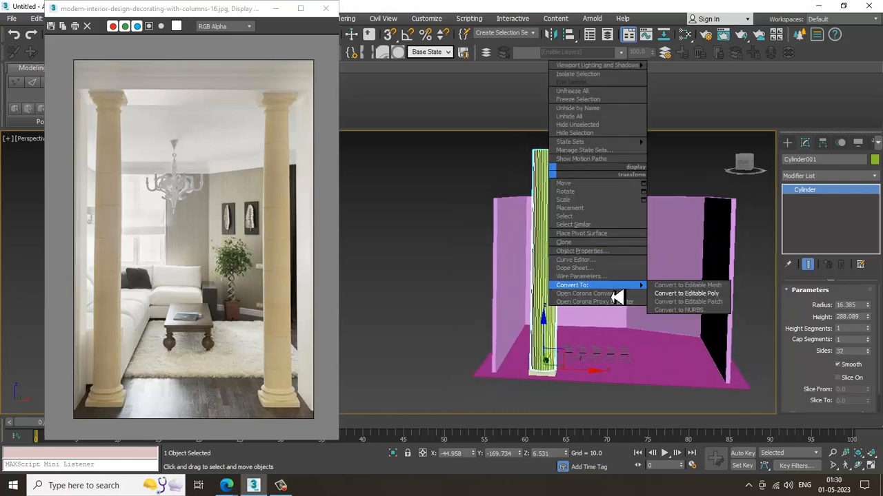
{"action": "left_click", "coordinate": [718, 296]}
- Insert a horizontal edge loop around the cylinder with Swift Loop, just above the base box at about Z 9.44
{"action": "scroll", "coordinate": [564, 278], "scroll_direction": "up", "scroll_amount": 5}
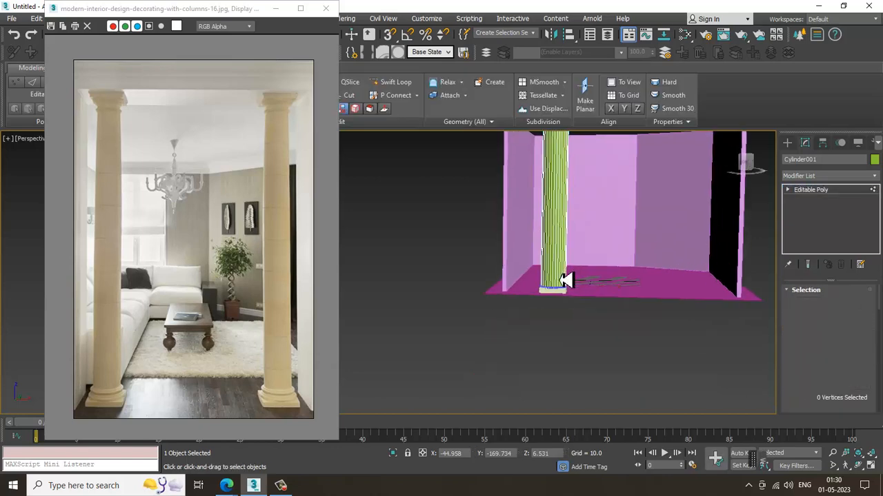
{"action": "left_click_drag", "start_coordinate": [606, 295], "coordinate": [577, 309]}
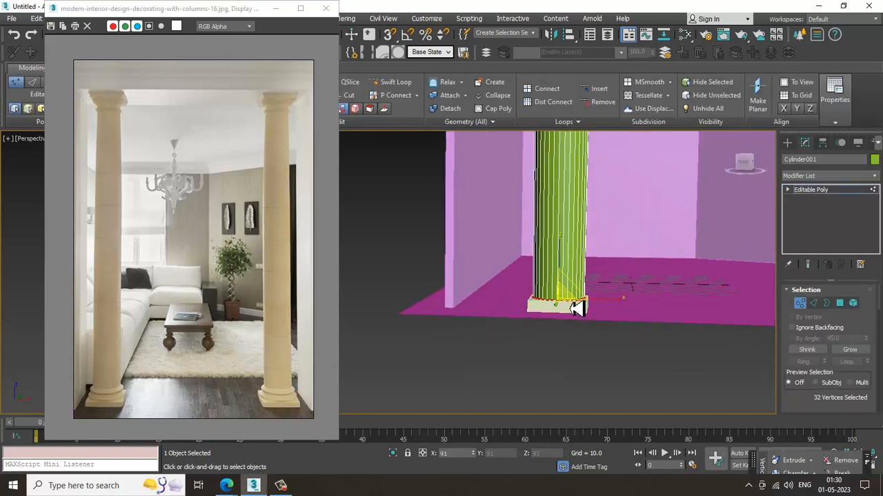
{"action": "scroll", "coordinate": [576, 304], "scroll_direction": "up", "scroll_amount": 2}
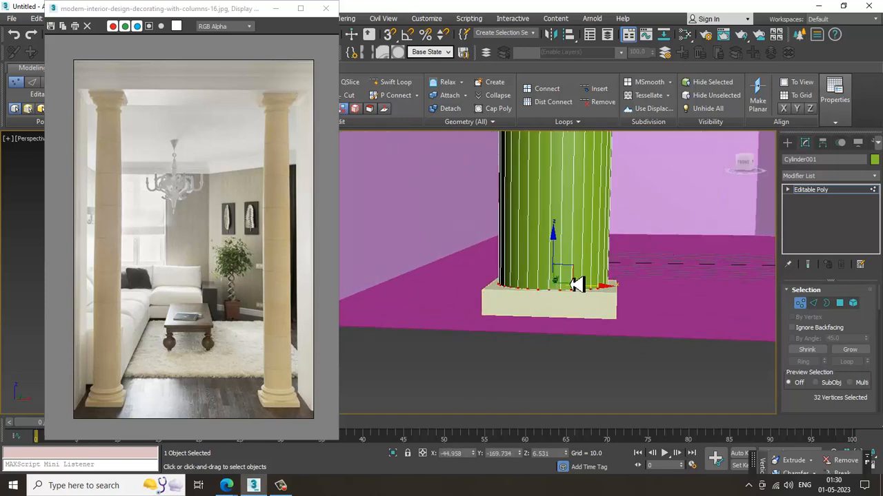
{"action": "left_click", "coordinate": [397, 83]}
{"action": "scroll", "coordinate": [132, 414], "scroll_direction": "up", "scroll_amount": 3}
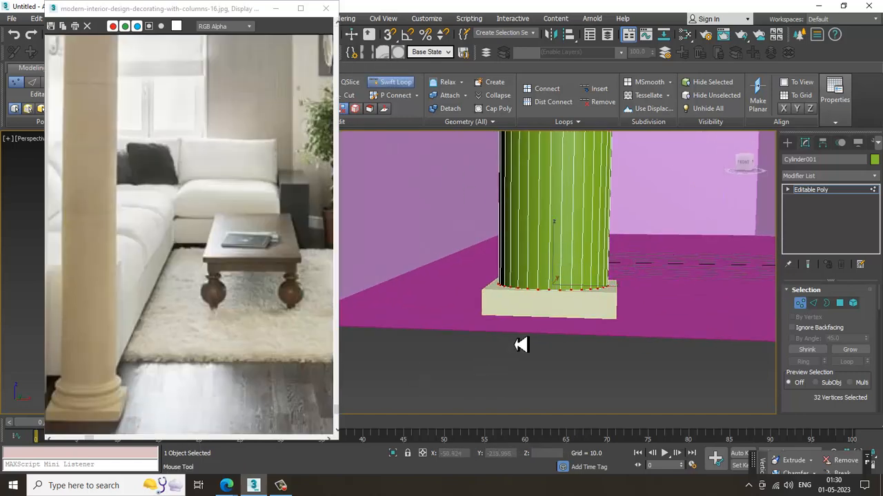
{"action": "scroll", "coordinate": [551, 303], "scroll_direction": "up", "scroll_amount": 2}
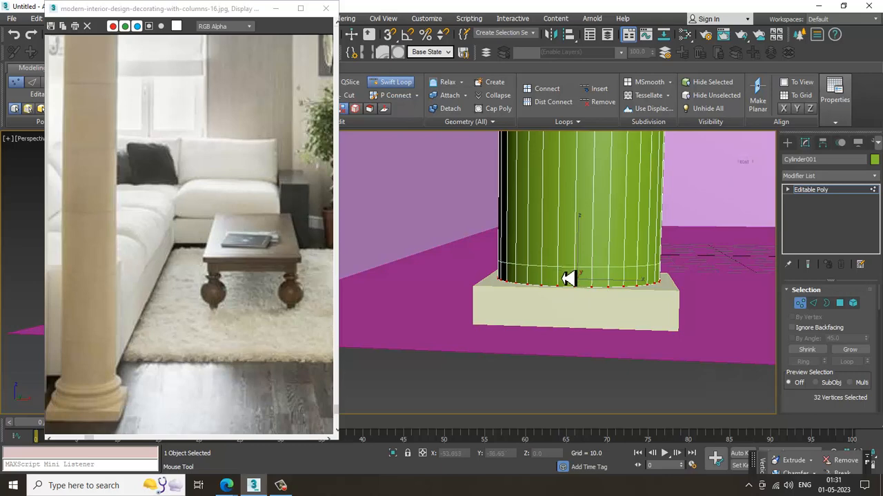
{"action": "left_click", "coordinate": [567, 278]}
{"action": "scroll", "coordinate": [567, 278], "scroll_direction": "up", "scroll_amount": 2}
{"action": "scroll", "coordinate": [567, 278], "scroll_direction": "down", "scroll_amount": 2}
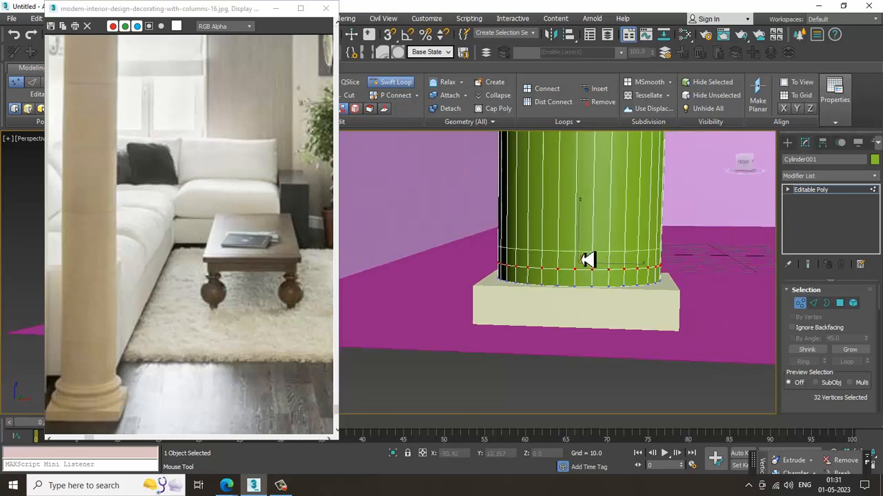
{"action": "right_click", "coordinate": [576, 282]}
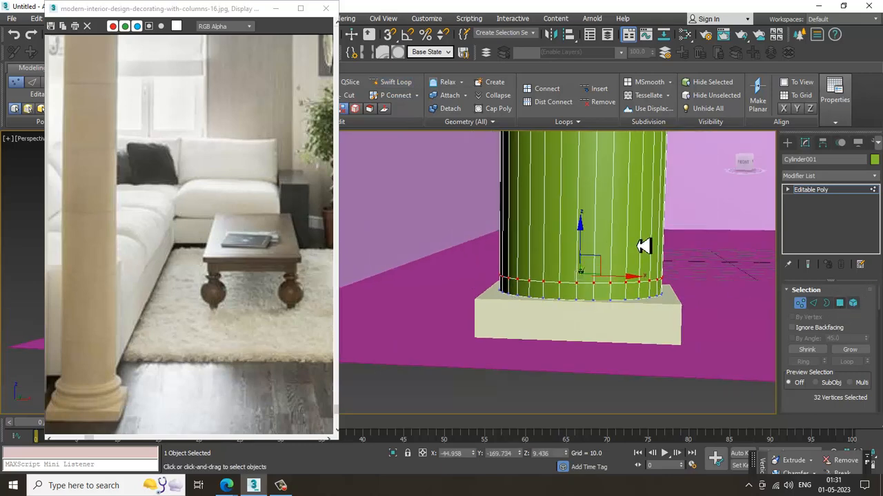
- Bevel the cylinder's lowest polygon ring outward by local normal, with height about 1.257 and outline about -0.615
{"action": "key", "text": "4"}
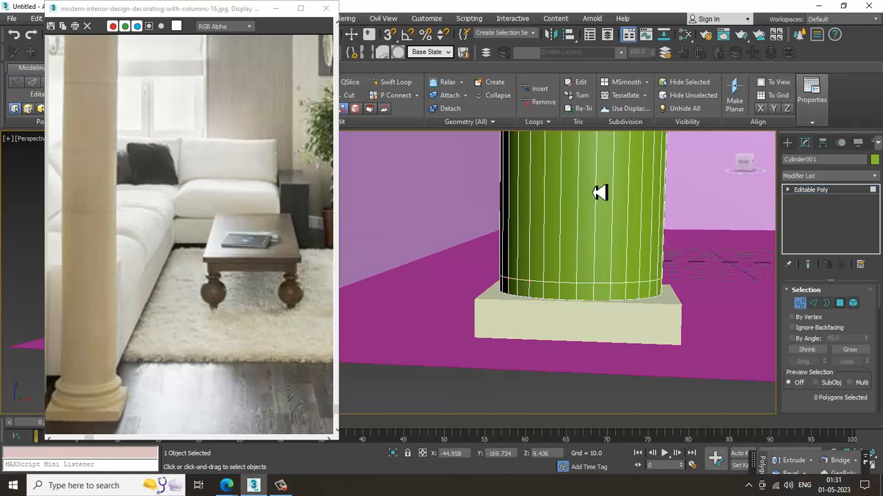
{"action": "key", "text": "f"}
{"action": "scroll", "coordinate": [552, 261], "scroll_direction": "down", "scroll_amount": 2}
{"action": "middle_click_drag", "start_coordinate": [500, 290], "coordinate": [527, 299]}
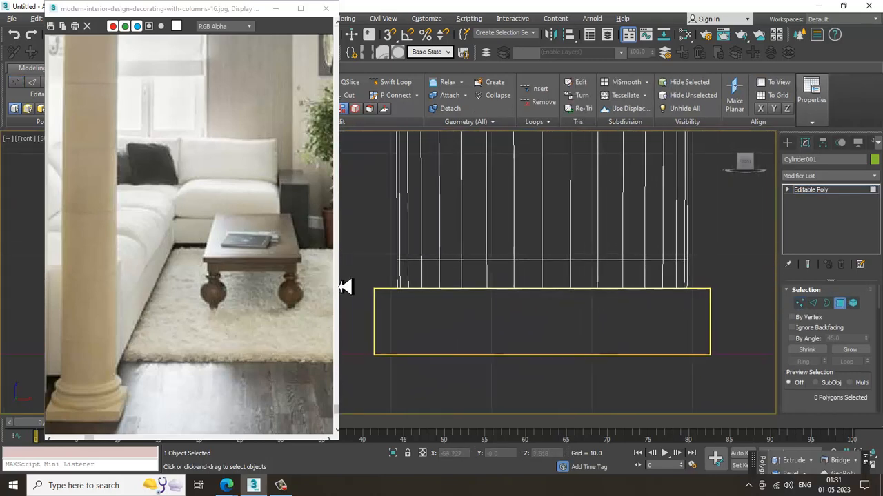
{"action": "left_click", "coordinate": [471, 279]}
{"action": "left_click_drag", "start_coordinate": [804, 394], "coordinate": [804, 281]}
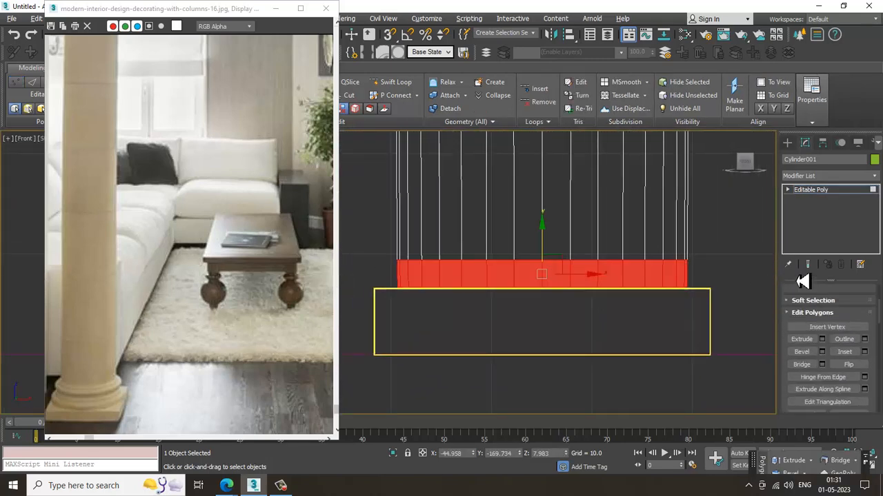
{"action": "left_click", "coordinate": [821, 352]}
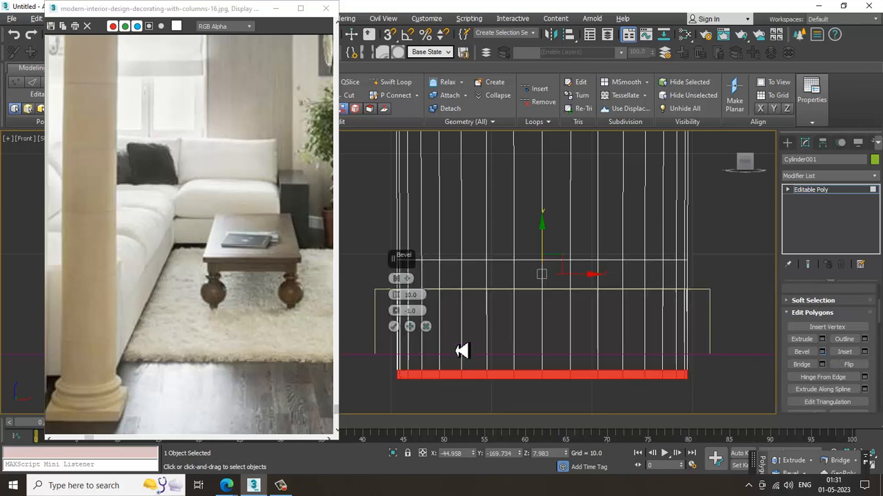
{"action": "left_click", "coordinate": [404, 278]}
{"action": "left_click", "coordinate": [432, 299]}
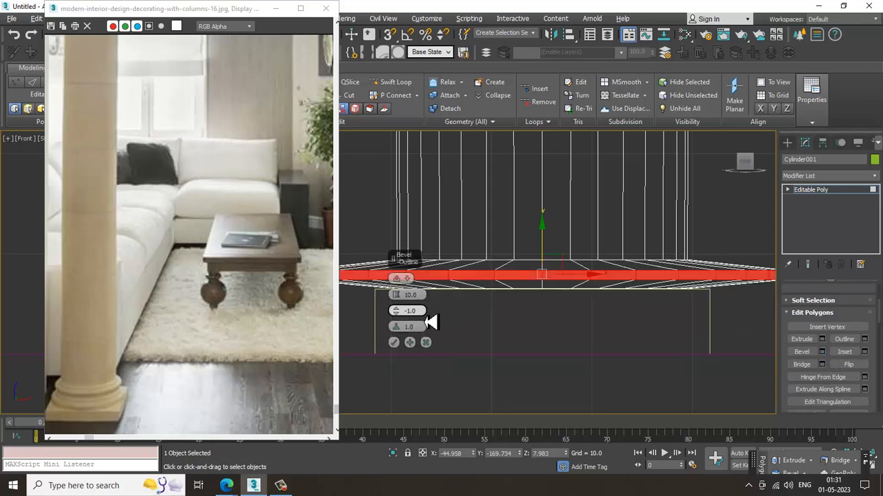
{"action": "left_click_drag", "start_coordinate": [406, 307], "coordinate": [425, 393]}
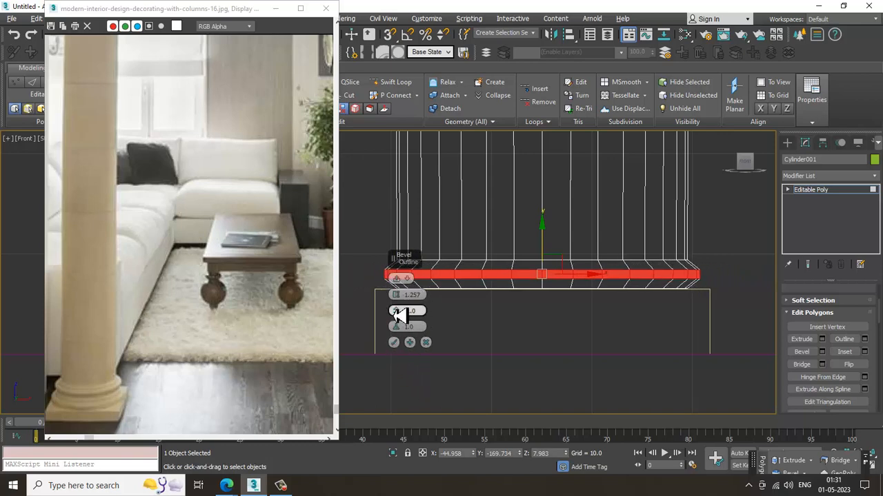
{"action": "left_click_drag", "start_coordinate": [396, 313], "coordinate": [408, 311]}
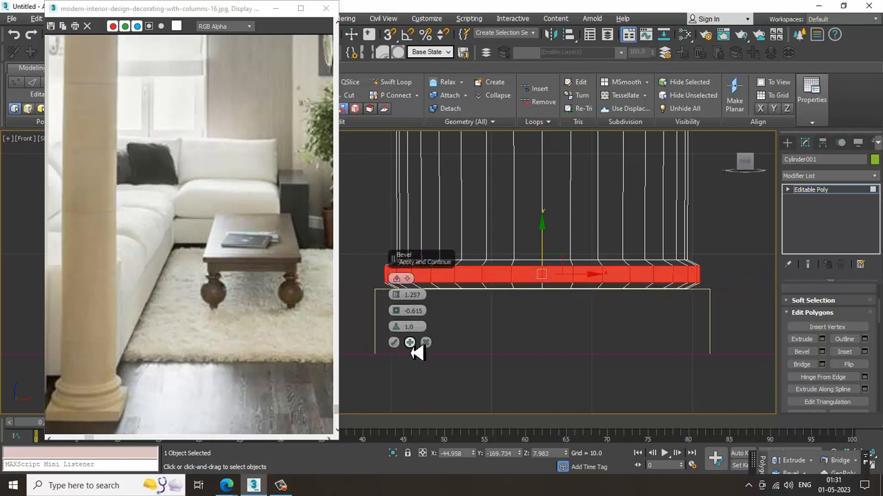
{"action": "left_click", "coordinate": [394, 343]}
{"action": "scroll", "coordinate": [522, 296], "scroll_direction": "down", "scroll_amount": 4}
{"action": "scroll", "coordinate": [517, 324], "scroll_direction": "up", "scroll_amount": 3}
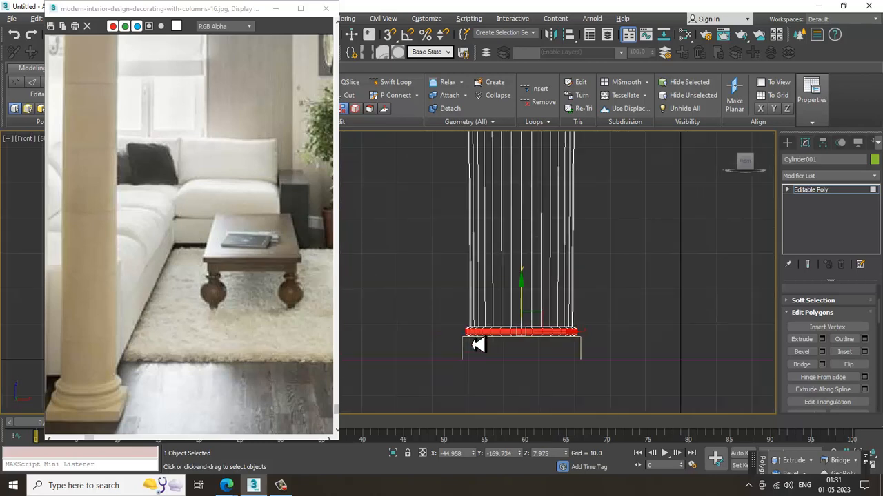
{"action": "middle_click_drag", "start_coordinate": [493, 342], "coordinate": [490, 324]}
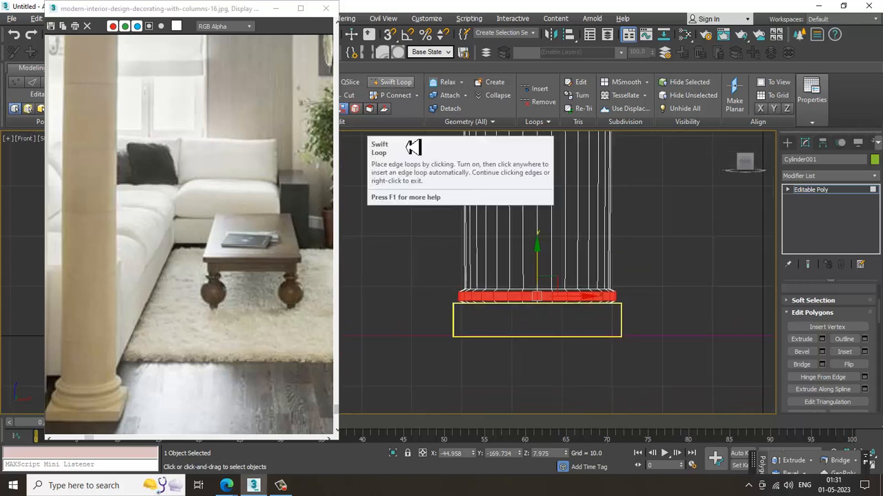
- Save the scene as Modern_1 in the May 2023 folder on the D: drive
{"action": "key", "text": "ctrl+s"}
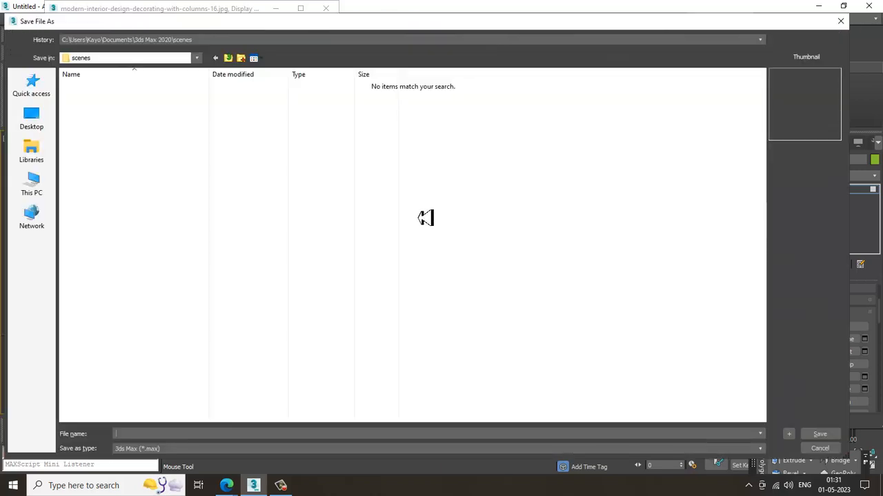
{"action": "left_click", "coordinate": [36, 195]}
{"action": "double_click", "coordinate": [278, 180]}
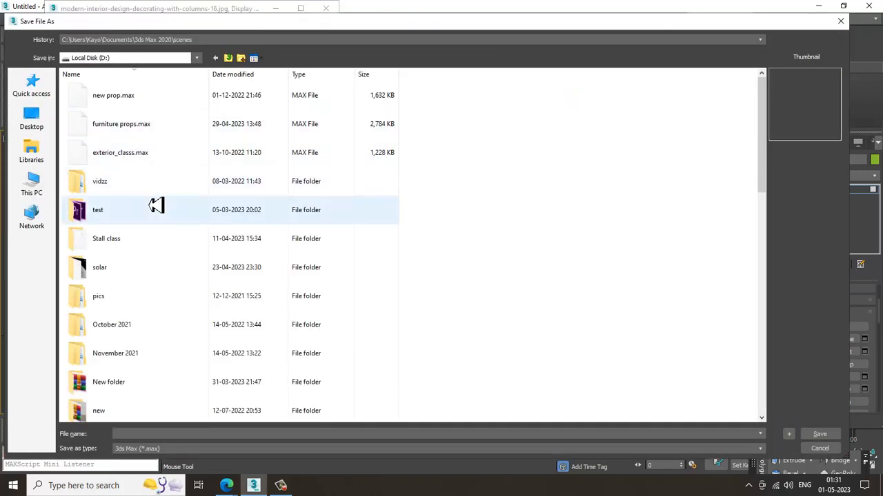
{"action": "left_click", "coordinate": [133, 355]}
{"action": "scroll", "coordinate": [202, 293], "scroll_direction": "down", "scroll_amount": 3}
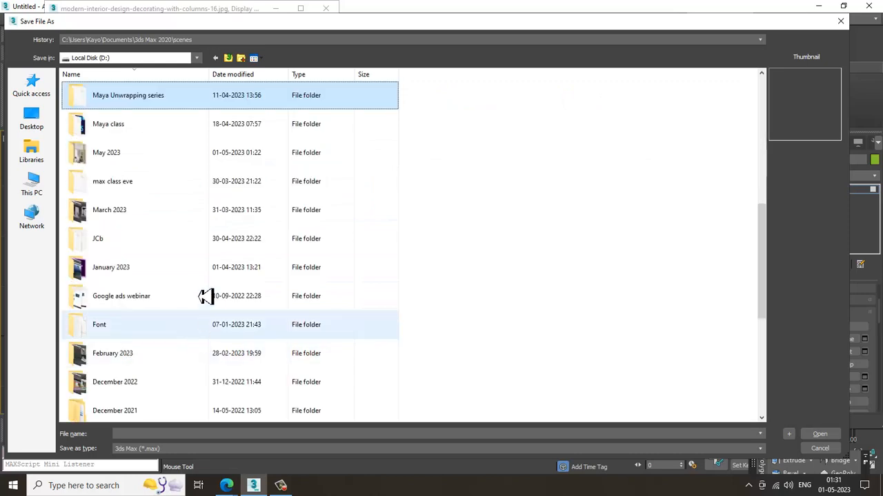
{"action": "double_click", "coordinate": [142, 158]}
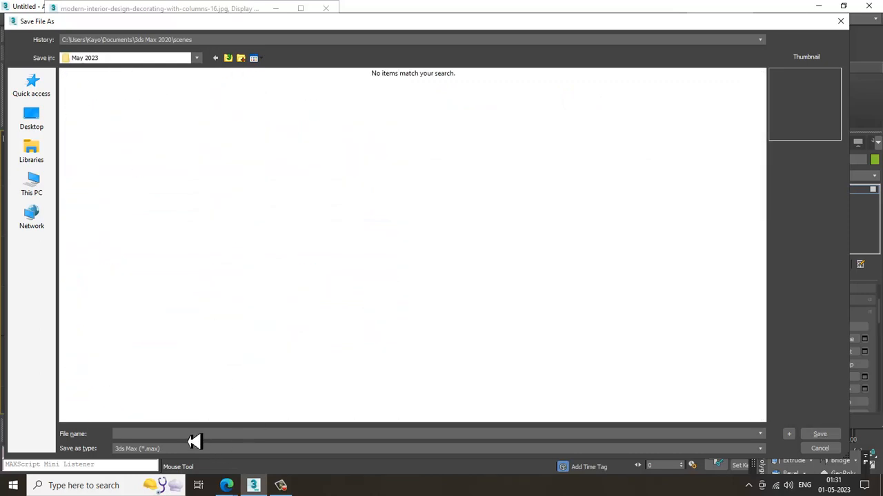
{"action": "left_click", "coordinate": [216, 435]}
{"action": "type", "text": "Moder"}
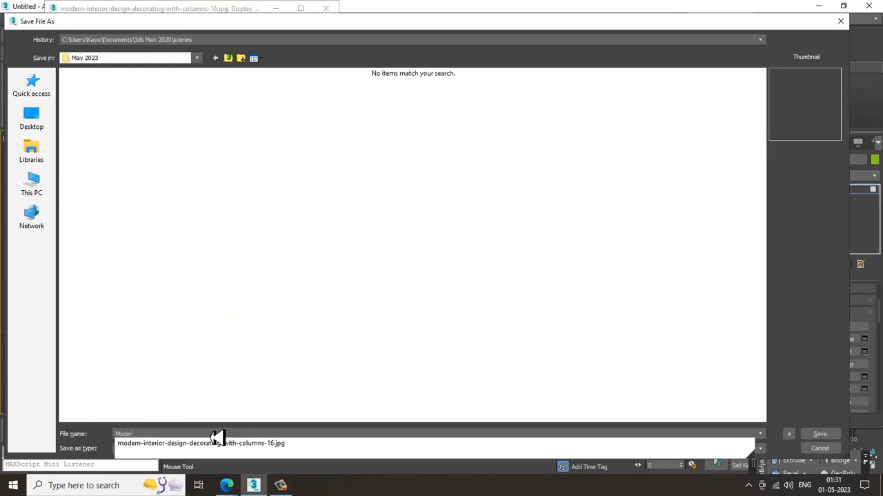
{"action": "type", "text": "n_"}
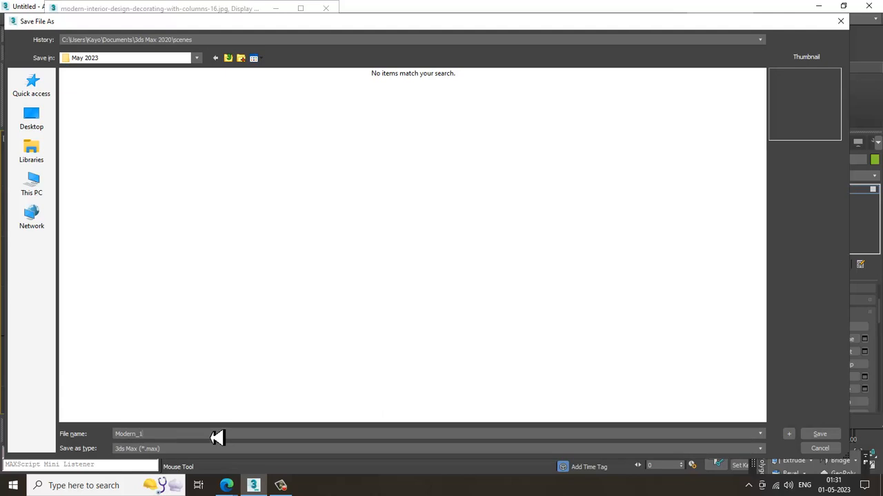
{"action": "type", "text": "1"}
{"action": "key", "text": "Return"}
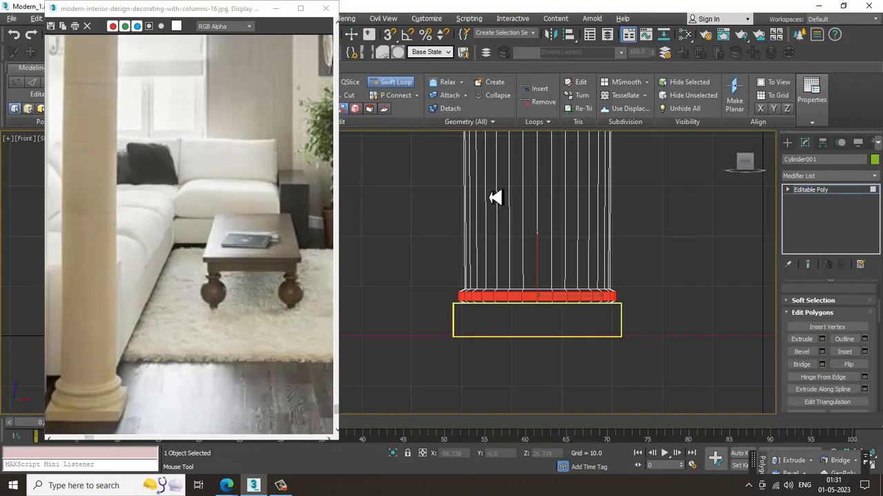
- Shift the reference image slightly aside and insert another Swift Loop edge loop above the bevelled ring, at about Z 11.5
{"action": "left_click_drag", "start_coordinate": [197, 9], "coordinate": [175, 11]}
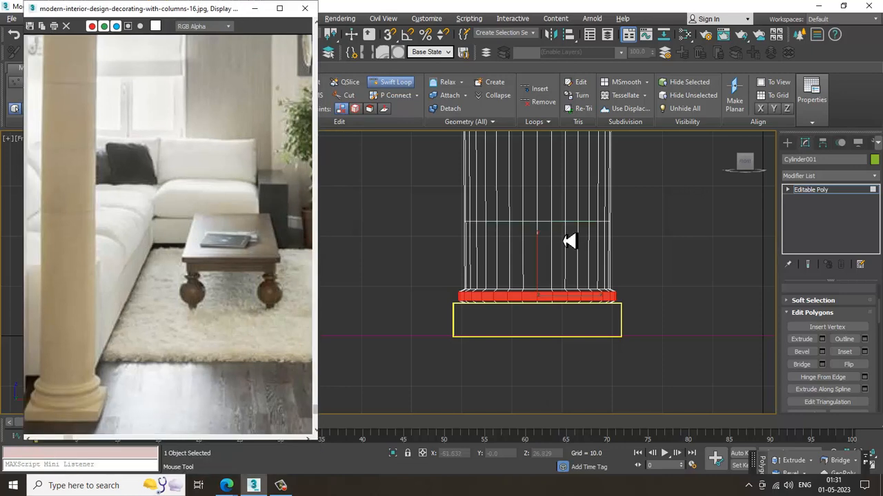
{"action": "left_click", "coordinate": [490, 279]}
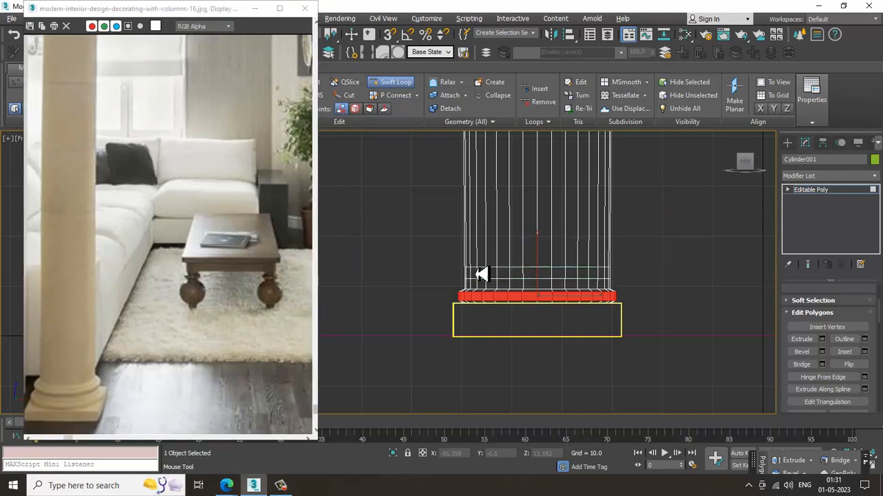
{"action": "right_click", "coordinate": [540, 276]}
- Scale the new loop's vertices inward so the column shaft tapers in above the bevelled ring
{"action": "middle_click_drag", "start_coordinate": [551, 279], "coordinate": [517, 285]}
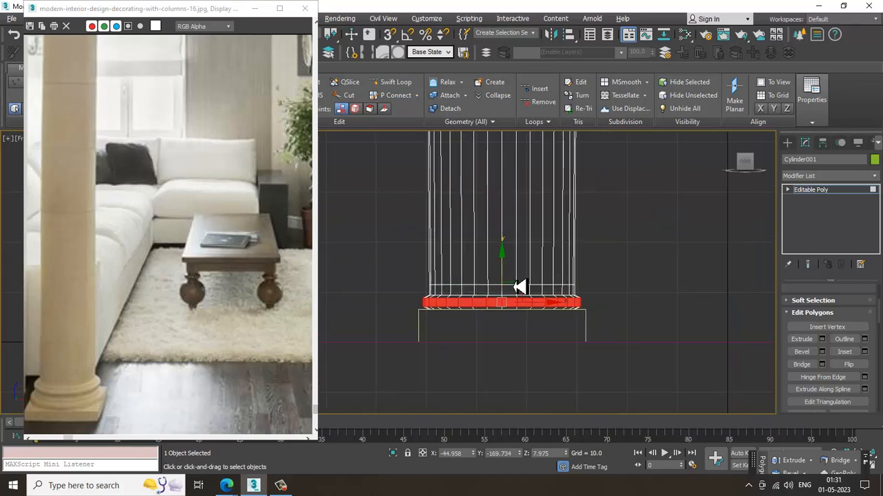
{"action": "scroll", "coordinate": [510, 281], "scroll_direction": "up", "scroll_amount": 3}
{"action": "key", "text": "1"}
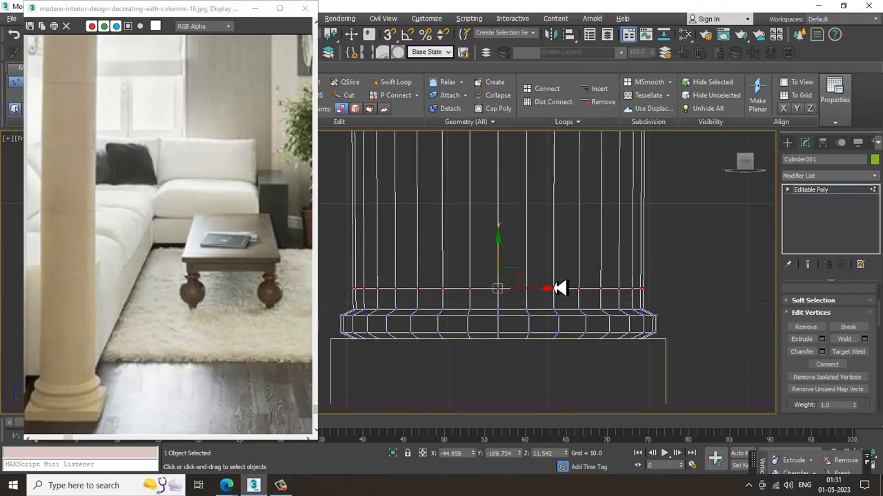
{"action": "key", "text": "r"}
{"action": "left_click_drag", "start_coordinate": [504, 291], "coordinate": [514, 299]}
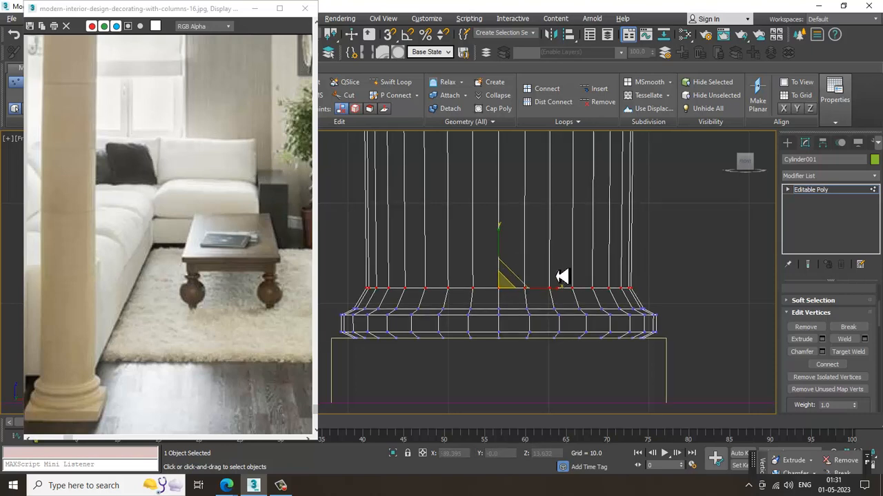
- Insert a Swift Loop edge loop around the column shaft just above the tapered section, at about Z 13.6
{"action": "middle_click_drag", "start_coordinate": [554, 231], "coordinate": [567, 231]}
{"action": "key", "text": "w"}
{"action": "left_click", "coordinate": [392, 85]}
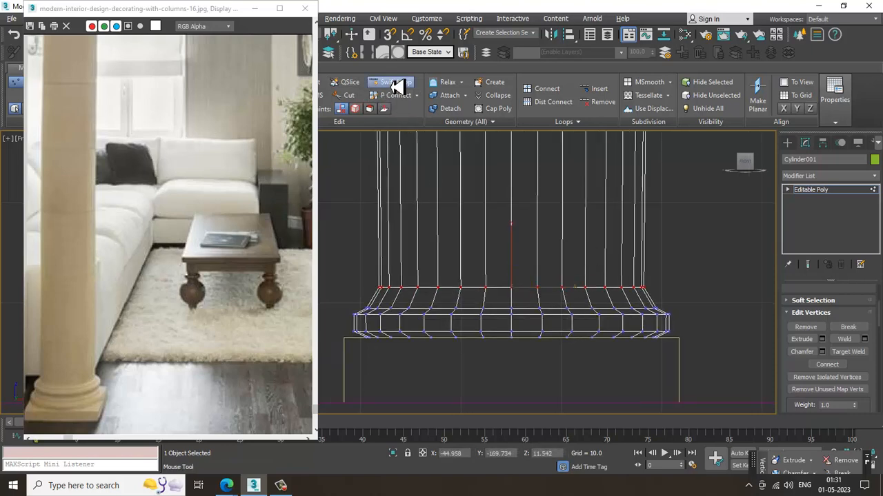
{"action": "left_click", "coordinate": [390, 268]}
{"action": "right_click", "coordinate": [431, 271]}
{"action": "middle_click_drag", "start_coordinate": [431, 270], "coordinate": [439, 269]}
- Bevel the polygon ring directly below the new loop outward, with height 1.257 and outline -0.615
{"action": "key", "text": "4"}
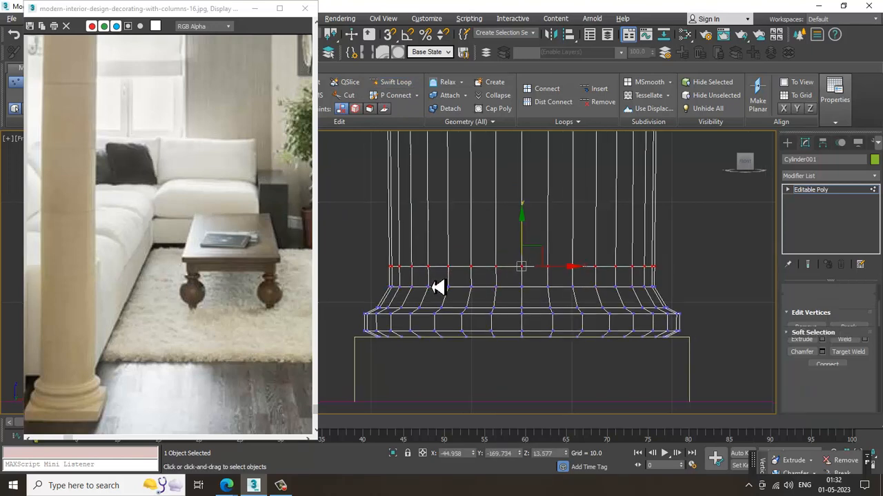
{"action": "left_click_drag", "start_coordinate": [717, 283], "coordinate": [717, 283]}
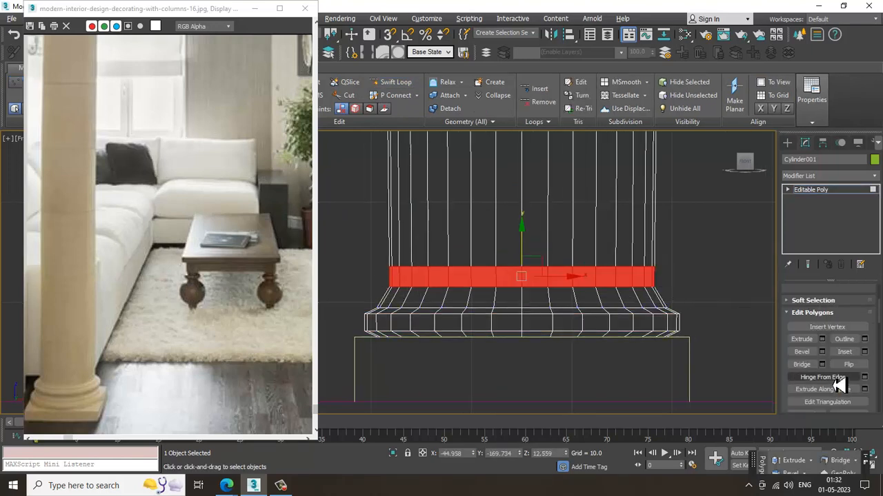
{"action": "left_click", "coordinate": [821, 351]}
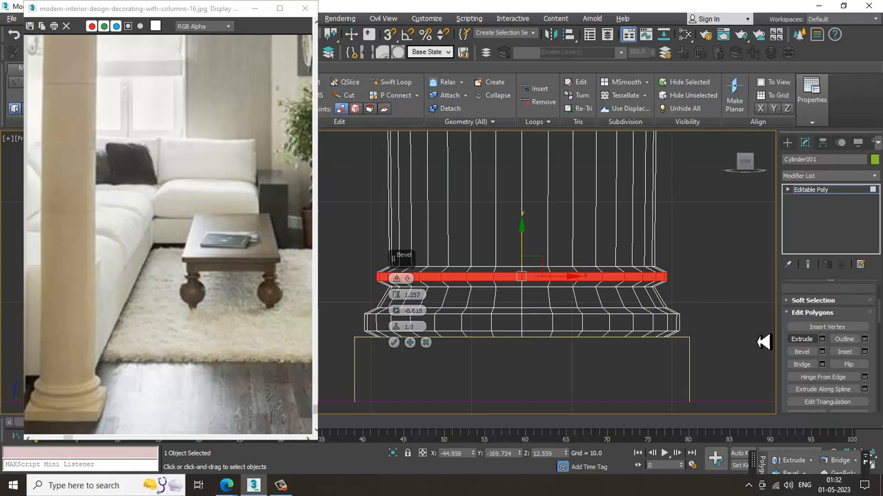
{"action": "left_click", "coordinate": [394, 343]}
{"action": "scroll", "coordinate": [544, 292], "scroll_direction": "down", "scroll_amount": 10}
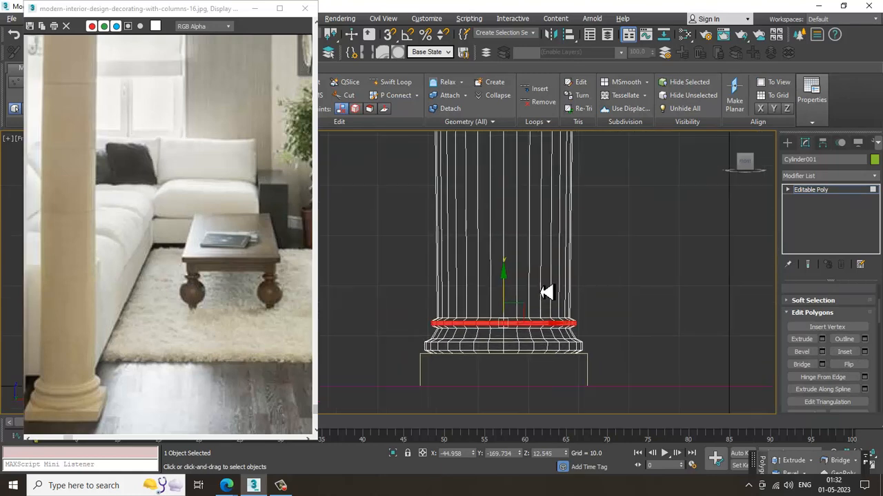
{"action": "scroll", "coordinate": [493, 309], "scroll_direction": "up", "scroll_amount": 8}
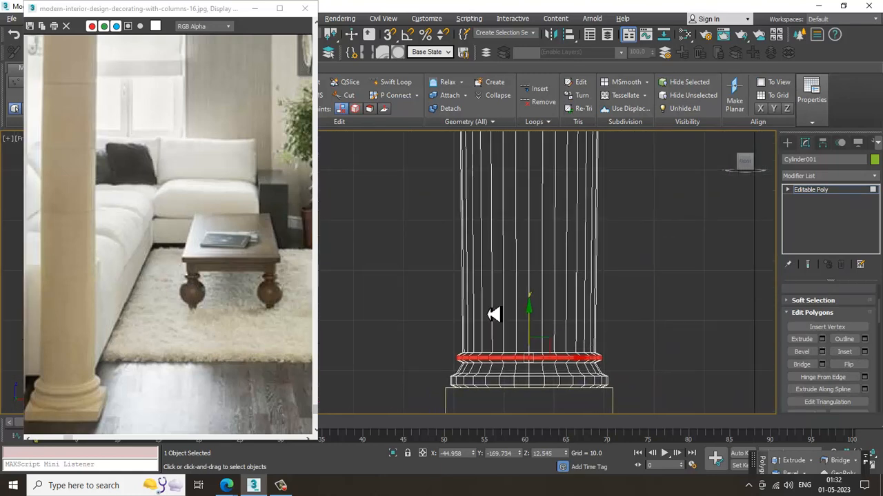
- Insert another Swift Loop above the second bevelled ring at about Z 14.3 and scale its vertices slightly inward
{"action": "left_click", "coordinate": [399, 86]}
{"action": "scroll", "coordinate": [437, 313], "scroll_direction": "up", "scroll_amount": 5}
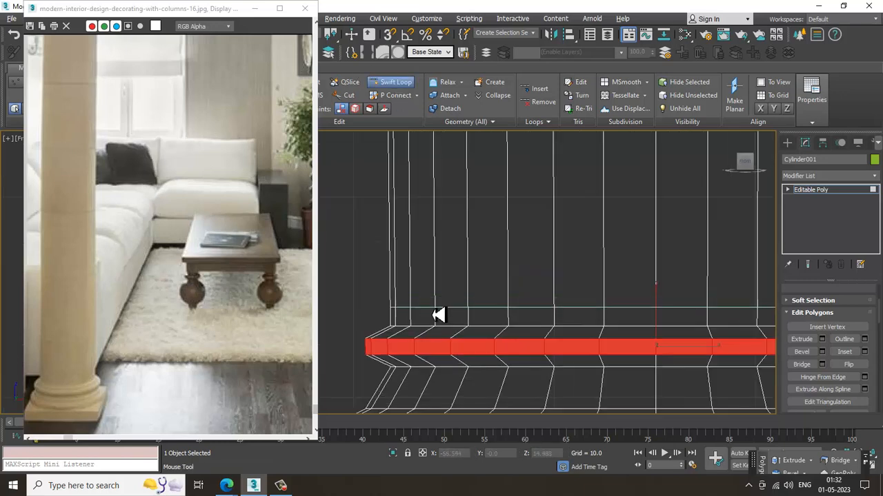
{"action": "scroll", "coordinate": [535, 295], "scroll_direction": "down", "scroll_amount": 1}
{"action": "key", "text": "1"}
{"action": "scroll", "coordinate": [495, 301], "scroll_direction": "down", "scroll_amount": 2}
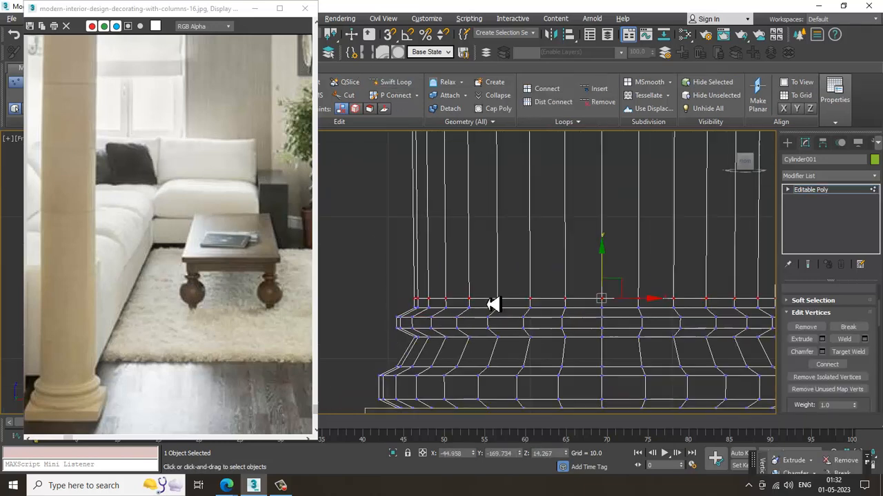
{"action": "middle_click_drag", "start_coordinate": [495, 303], "coordinate": [487, 305]}
{"action": "key", "text": "r"}
{"action": "left_click_drag", "start_coordinate": [597, 309], "coordinate": [611, 312]}
{"action": "scroll", "coordinate": [598, 285], "scroll_direction": "down", "scroll_amount": 5}
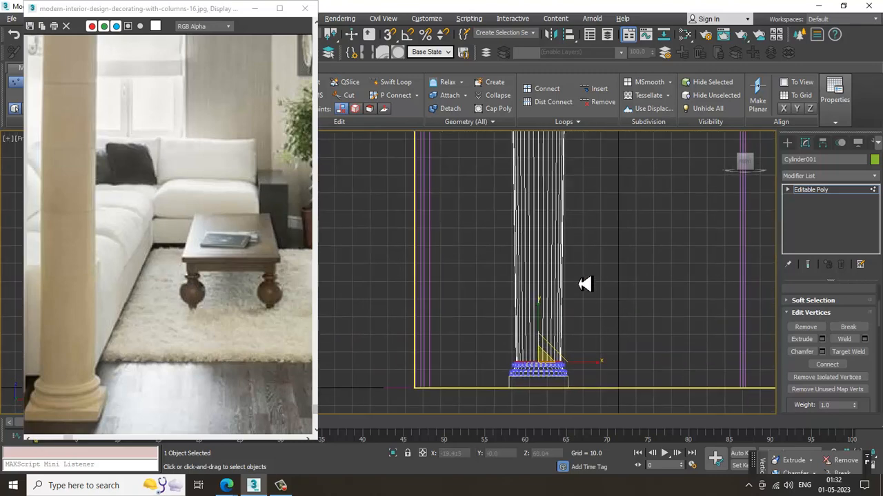
- Select the vertices at the column's upper end and lower them to just below the top of the walls
{"action": "scroll", "coordinate": [585, 283], "scroll_direction": "up", "scroll_amount": 3}
{"action": "middle_click_drag", "start_coordinate": [528, 235], "coordinate": [530, 232]}
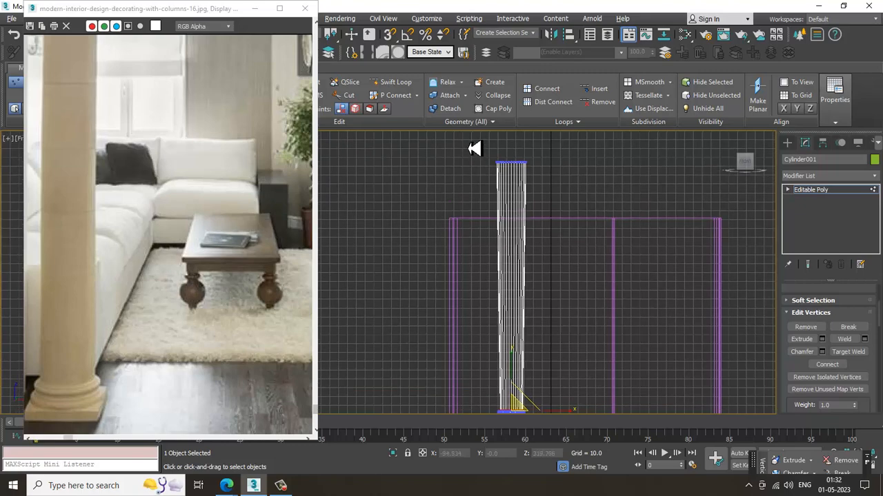
{"action": "left_click_drag", "start_coordinate": [475, 147], "coordinate": [588, 182]}
{"action": "scroll", "coordinate": [528, 207], "scroll_direction": "down", "scroll_amount": 2}
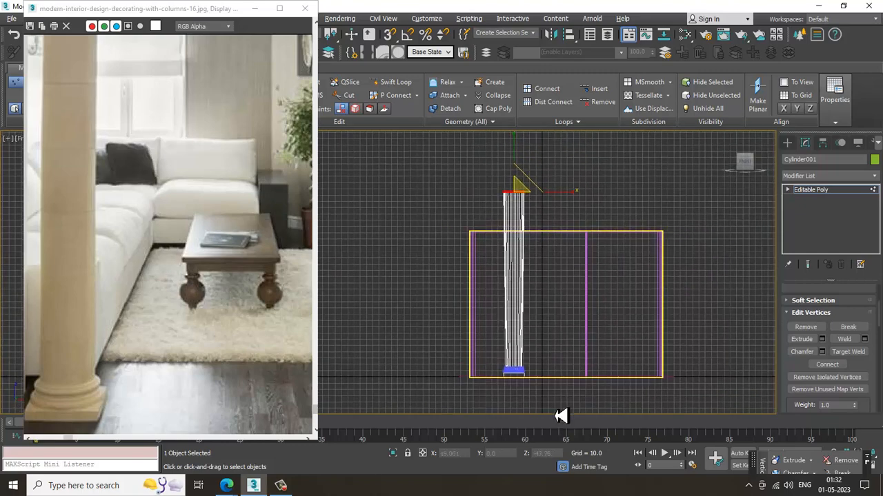
{"action": "middle_click_drag", "start_coordinate": [559, 389], "coordinate": [557, 338]}
{"action": "key", "text": "alt+w"}
{"action": "middle_click", "coordinate": [606, 363]}
{"action": "key", "text": "alt+w"}
{"action": "key", "text": "alt+w"}
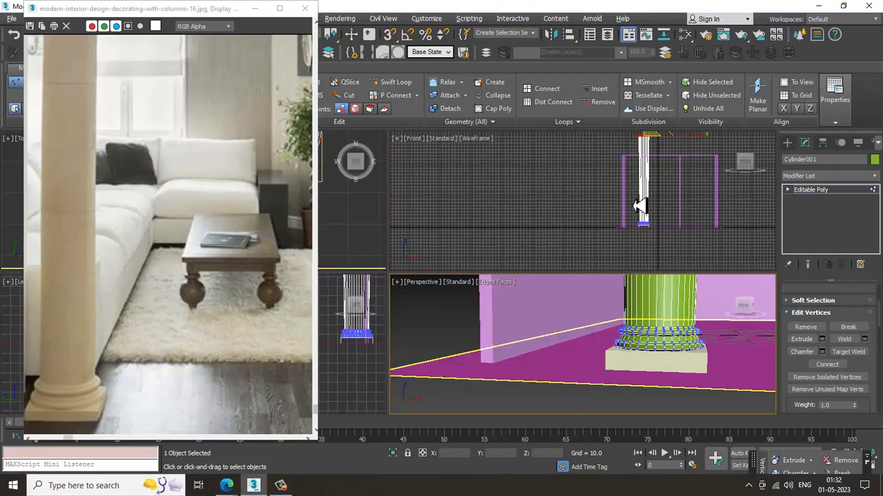
{"action": "middle_click", "coordinate": [585, 191]}
{"action": "key", "text": "alt+w"}
{"action": "scroll", "coordinate": [492, 217], "scroll_direction": "up", "scroll_amount": 4}
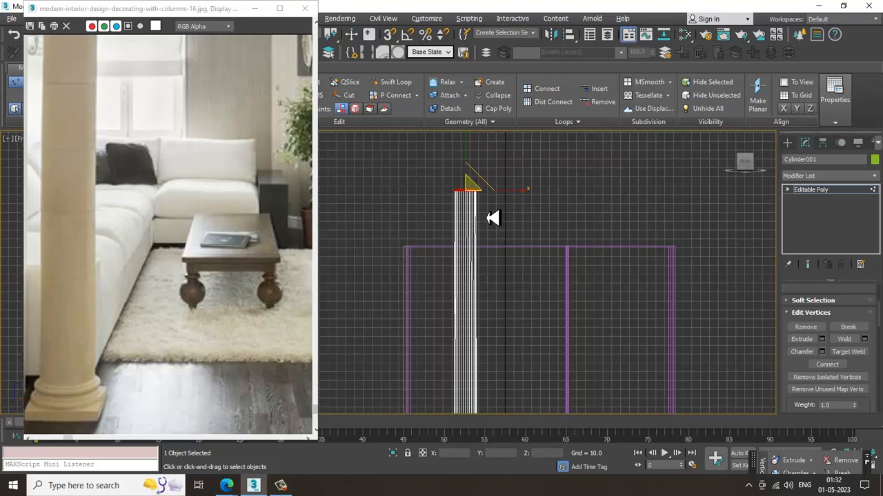
{"action": "scroll", "coordinate": [495, 185], "scroll_direction": "down", "scroll_amount": 3}
{"action": "scroll", "coordinate": [486, 176], "scroll_direction": "up", "scroll_amount": 2}
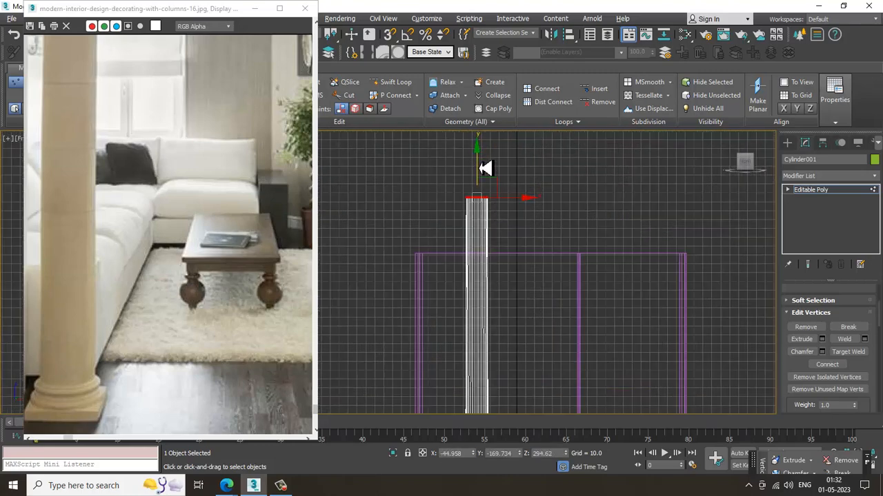
{"action": "left_click_drag", "start_coordinate": [485, 168], "coordinate": [493, 222]}
- Insert a Swift Loop edge loop around the middle of the column shaft, at about Z 118.3
{"action": "left_click", "coordinate": [395, 82]}
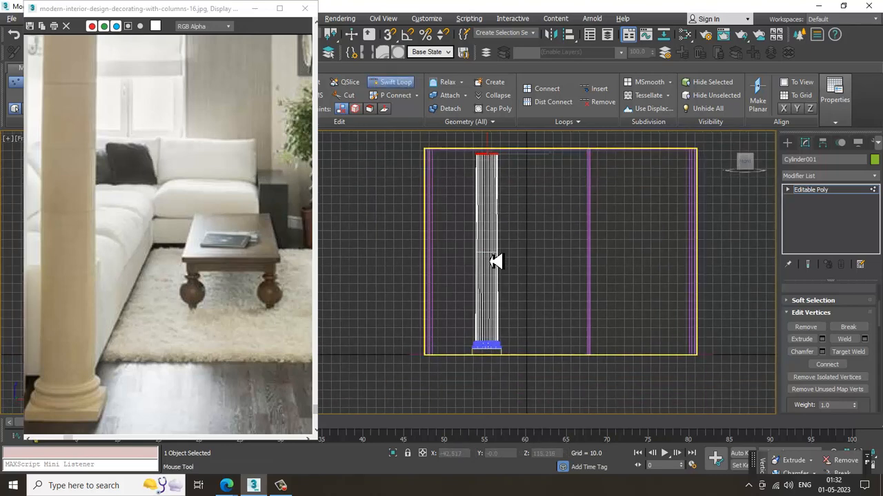
{"action": "left_click", "coordinate": [495, 258]}
{"action": "right_click", "coordinate": [507, 268]}
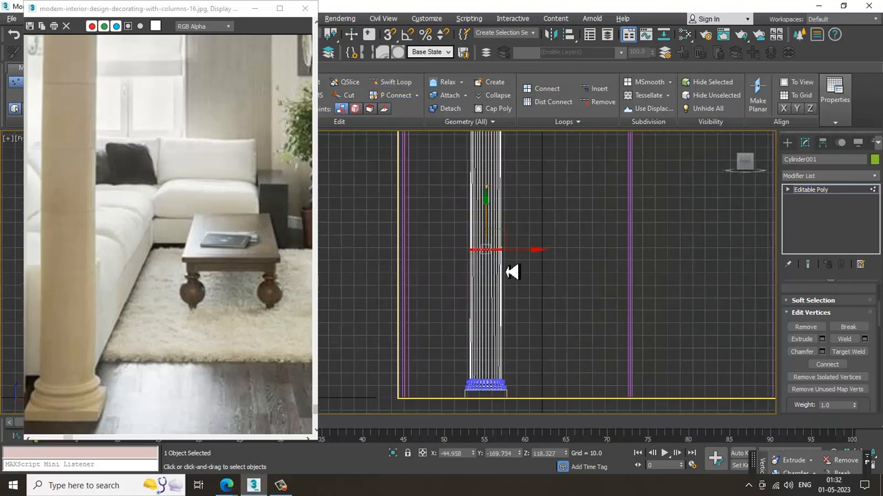
{"action": "scroll", "coordinate": [556, 242], "scroll_direction": "up", "scroll_amount": 3}
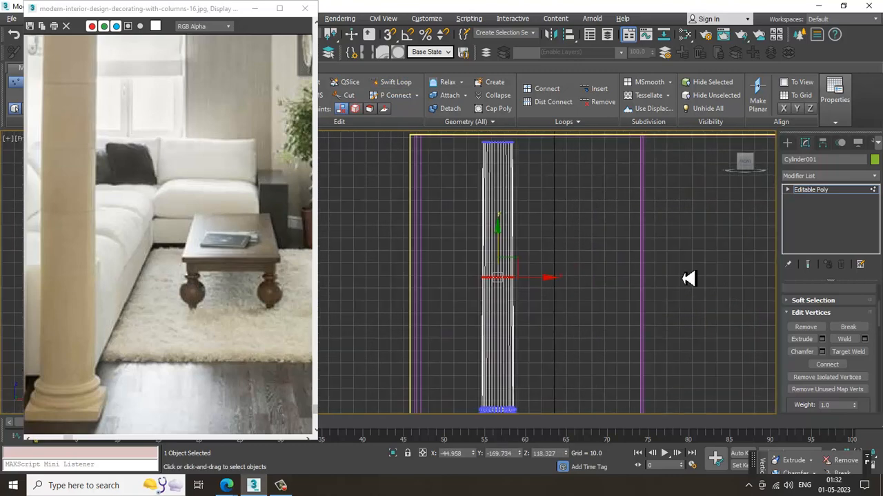
{"action": "scroll", "coordinate": [609, 278], "scroll_direction": "down", "scroll_amount": 3}
{"action": "middle_click_drag", "start_coordinate": [609, 278], "coordinate": [601, 295]}
{"action": "scroll", "coordinate": [290, 242], "scroll_direction": "down", "scroll_amount": 1}
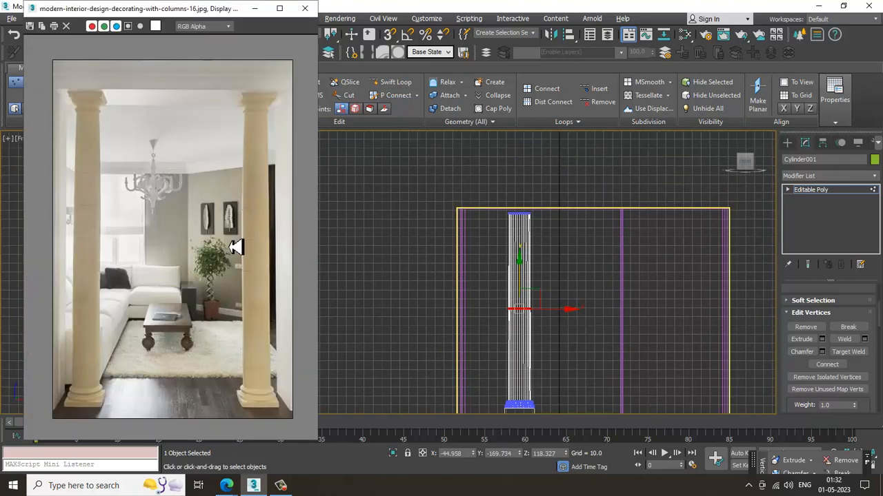
{"action": "left_click", "coordinate": [839, 194]}
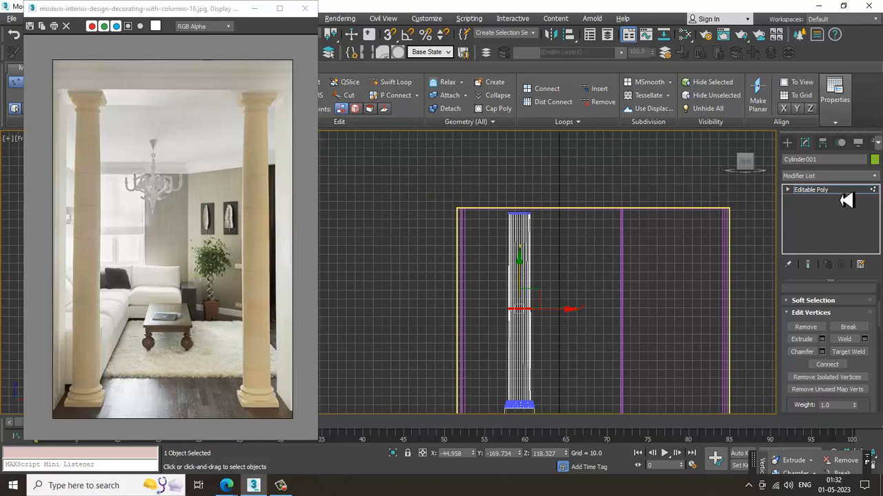
- Delete the polygons of the shaft's upper half above the middle loop and return to object level
{"action": "middle_click_drag", "start_coordinate": [646, 312], "coordinate": [648, 223]}
{"action": "middle_click_drag", "start_coordinate": [571, 280], "coordinate": [583, 371]}
{"action": "scroll", "coordinate": [569, 340], "scroll_direction": "up", "scroll_amount": 2}
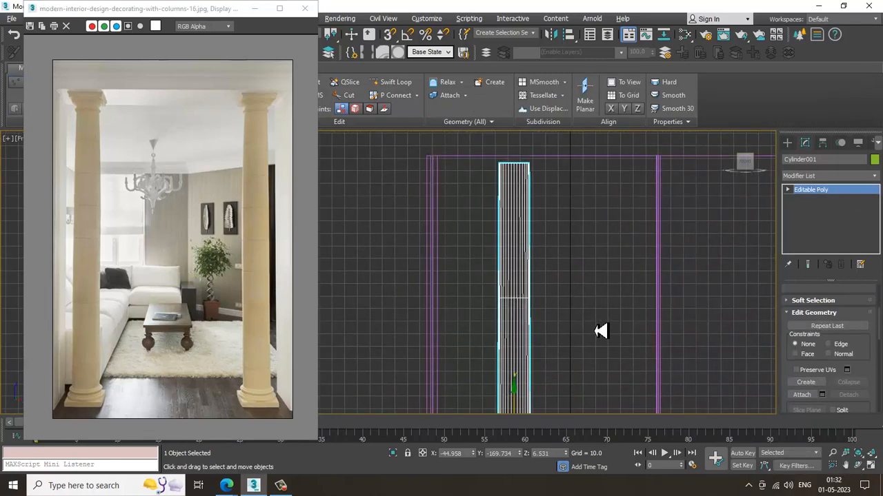
{"action": "key", "text": "4"}
{"action": "middle_click_drag", "start_coordinate": [542, 239], "coordinate": [560, 288]}
{"action": "left_click_drag", "start_coordinate": [493, 189], "coordinate": [605, 275]}
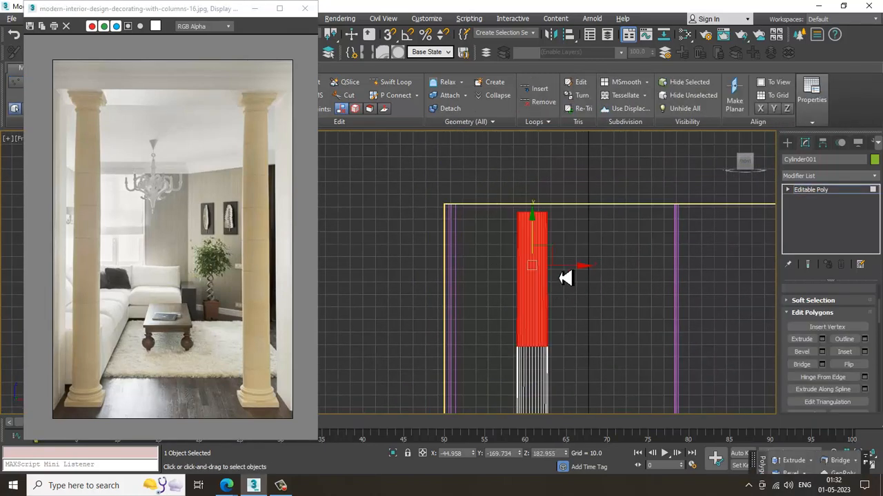
{"action": "key", "text": "Delete"}
{"action": "middle_click_drag", "start_coordinate": [588, 341], "coordinate": [579, 266]}
{"action": "middle_click_drag", "start_coordinate": [671, 304], "coordinate": [697, 253]}
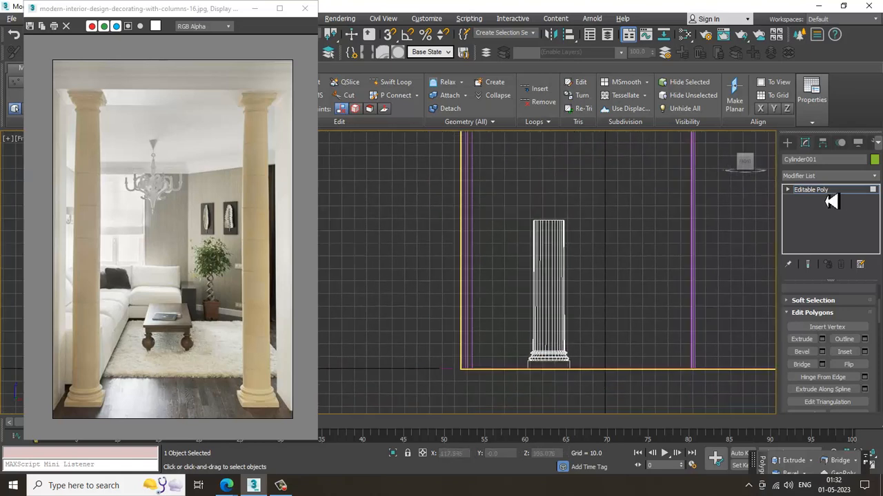
{"action": "left_click", "coordinate": [829, 192]}
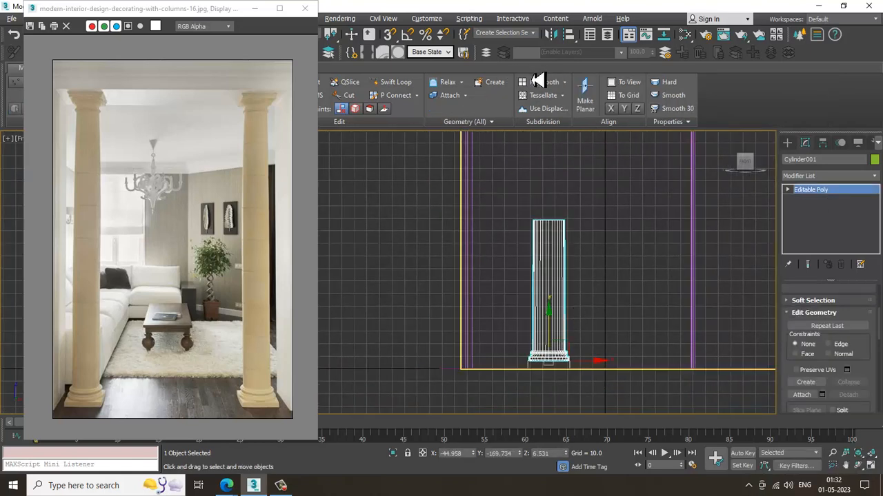
- Select the half column together with its plinth and mirror them as a copy about the Y axis
{"action": "scroll", "coordinate": [539, 378], "scroll_direction": "up", "scroll_amount": 3}
{"action": "left_click", "coordinate": [542, 392], "text": "ctrl"}
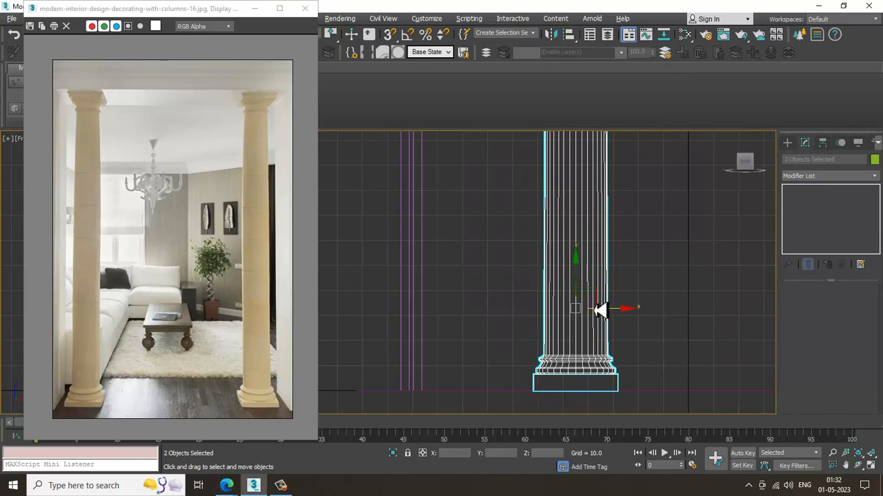
{"action": "scroll", "coordinate": [600, 310], "scroll_direction": "down", "scroll_amount": 4}
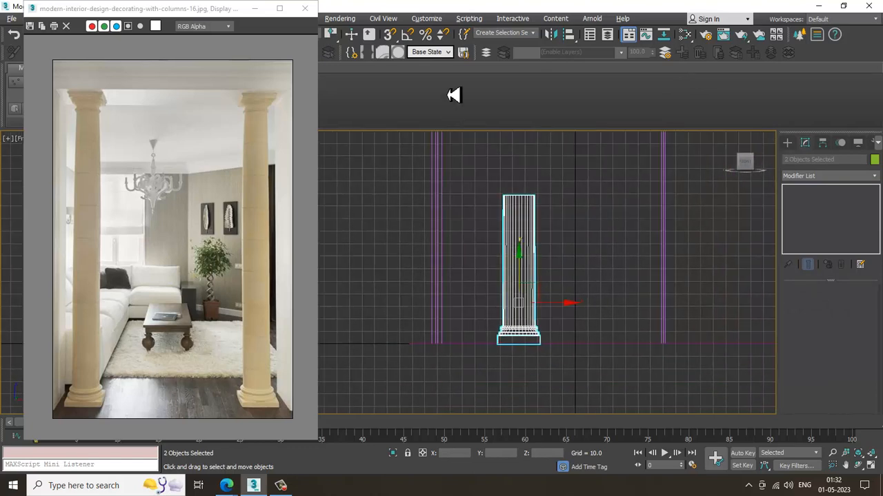
{"action": "left_click", "coordinate": [552, 35]}
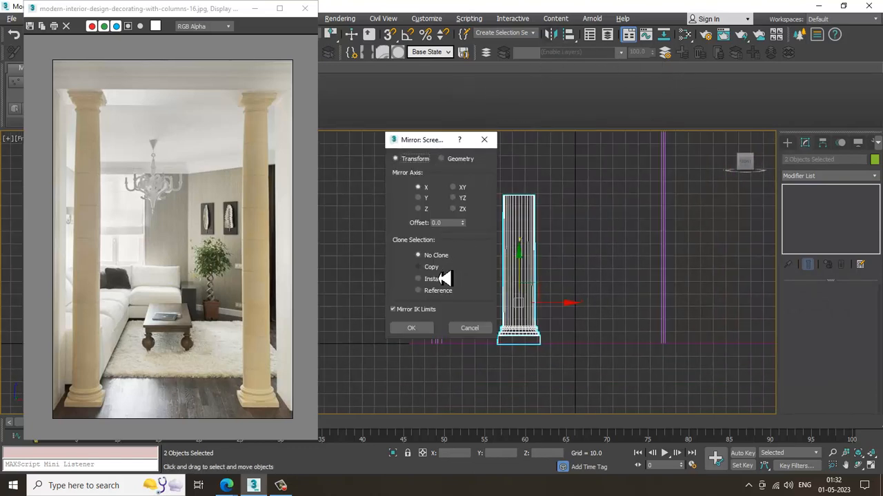
{"action": "left_click", "coordinate": [430, 267]}
{"action": "left_click", "coordinate": [425, 199]}
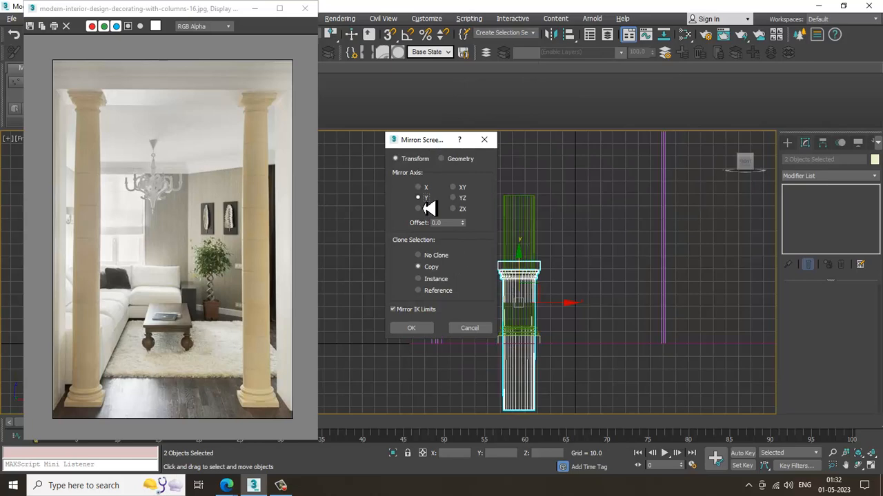
{"action": "left_click", "coordinate": [412, 329]}
- Move the mirrored copy straight up until its open end meets the lower half's open end, and deselect it
{"action": "left_click_drag", "start_coordinate": [524, 273], "coordinate": [510, 57]}
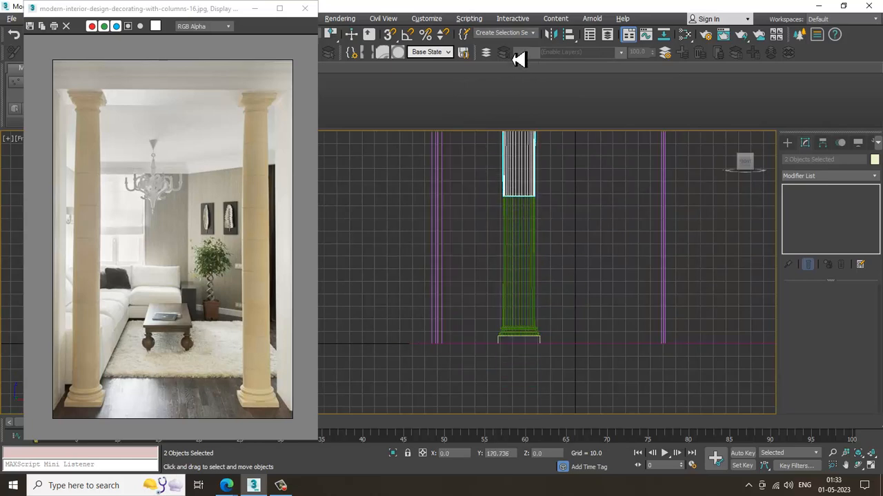
{"action": "middle_click_drag", "start_coordinate": [577, 212], "coordinate": [556, 356]}
{"action": "middle_click_drag", "start_coordinate": [523, 269], "coordinate": [521, 212]}
{"action": "scroll", "coordinate": [520, 227], "scroll_direction": "up", "scroll_amount": 2}
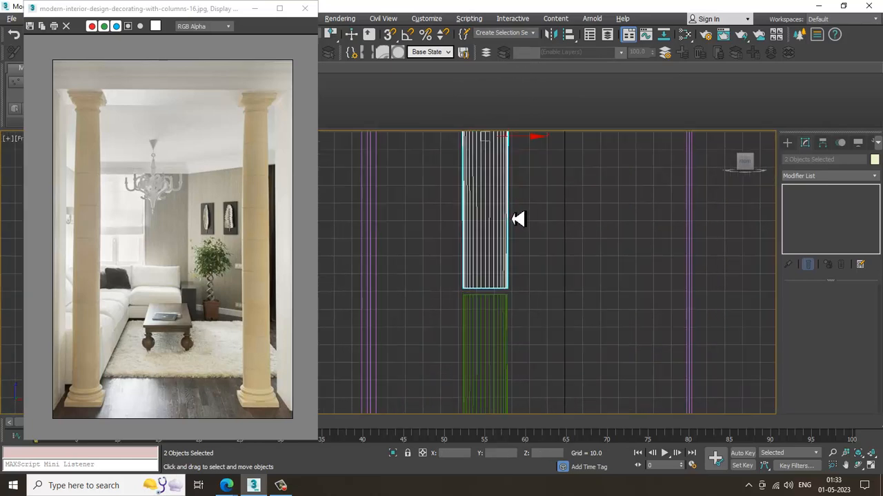
{"action": "middle_click_drag", "start_coordinate": [490, 141], "coordinate": [494, 243]}
{"action": "middle_click_drag", "start_coordinate": [532, 323], "coordinate": [556, 272]}
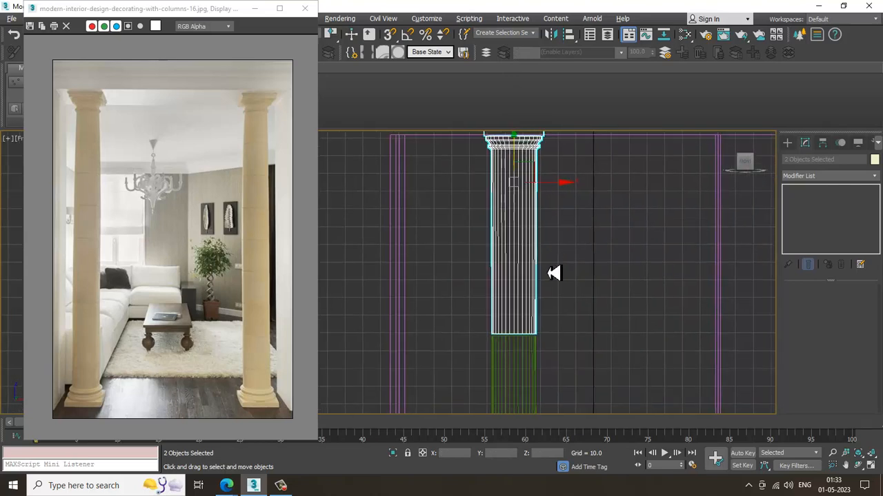
{"action": "scroll", "coordinate": [543, 233], "scroll_direction": "down", "scroll_amount": 1}
{"action": "middle_click_drag", "start_coordinate": [543, 233], "coordinate": [530, 289]}
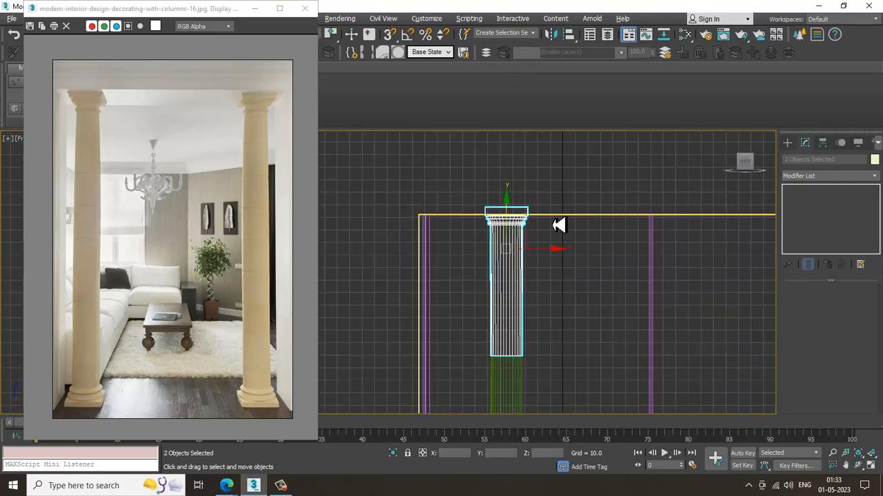
{"action": "middle_click_drag", "start_coordinate": [587, 181], "coordinate": [584, 165]}
{"action": "left_click", "coordinate": [584, 166]}
- Attach the lower column shaft to the mirrored upper shaft so both halves form one editable poly
{"action": "left_click", "coordinate": [501, 316]}
{"action": "scroll", "coordinate": [500, 308], "scroll_direction": "up", "scroll_amount": 2}
{"action": "middle_click_drag", "start_coordinate": [522, 260], "coordinate": [532, 218]}
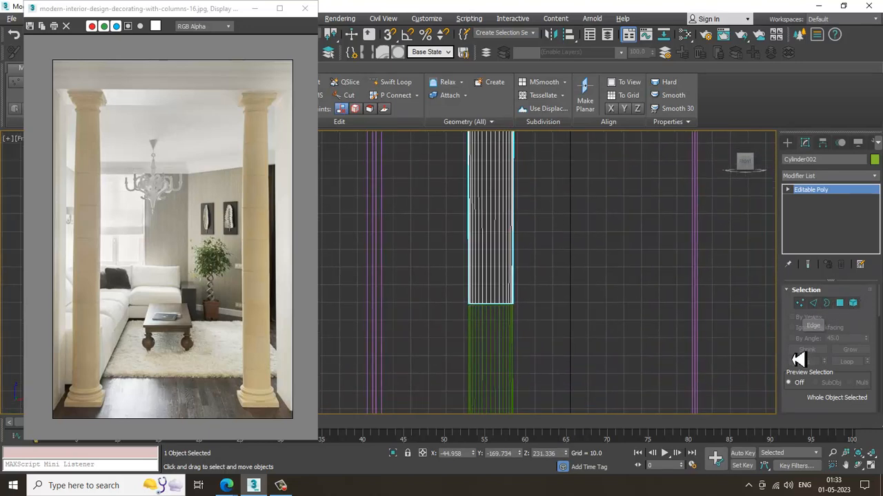
{"action": "scroll", "coordinate": [798, 359], "scroll_direction": "down", "scroll_amount": 5}
{"action": "left_click", "coordinate": [802, 379]}
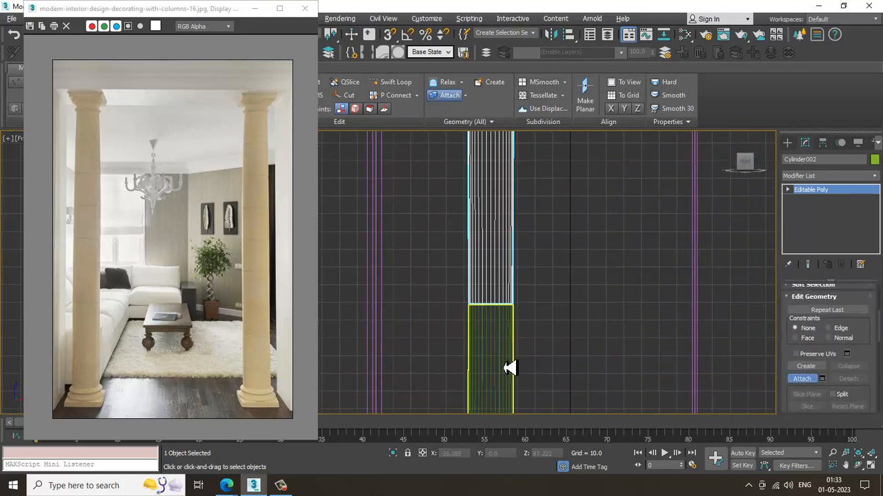
{"action": "left_click", "coordinate": [508, 362]}
{"action": "scroll", "coordinate": [513, 364], "scroll_direction": "up", "scroll_amount": 2}
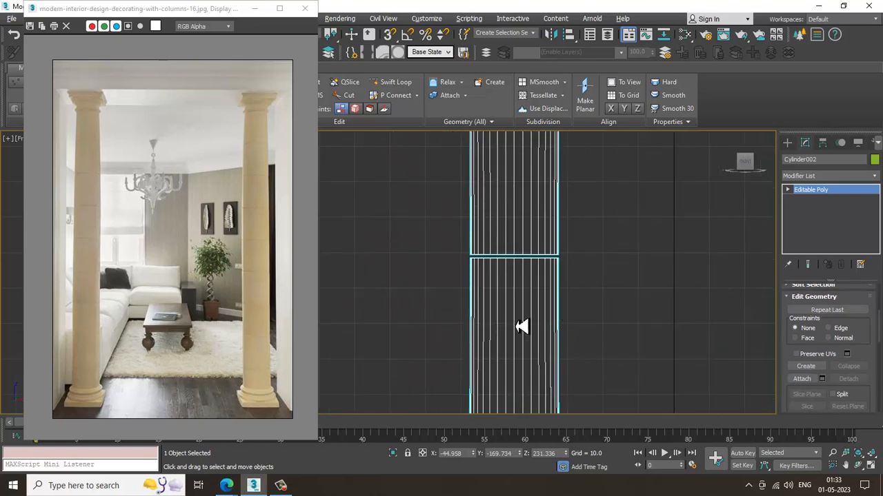
- Bridge the two open borders between the column shaft's lower and upper halves
{"action": "key", "text": "3"}
{"action": "left_click", "coordinate": [526, 258]}
{"action": "scroll", "coordinate": [635, 309], "scroll_direction": "up", "scroll_amount": 2}
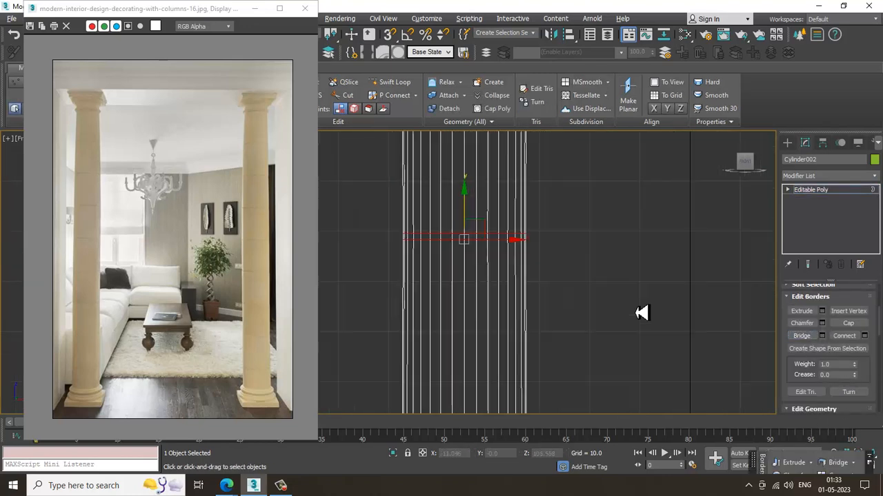
{"action": "middle_click_drag", "start_coordinate": [636, 313], "coordinate": [648, 326]}
{"action": "left_click", "coordinate": [525, 256]}
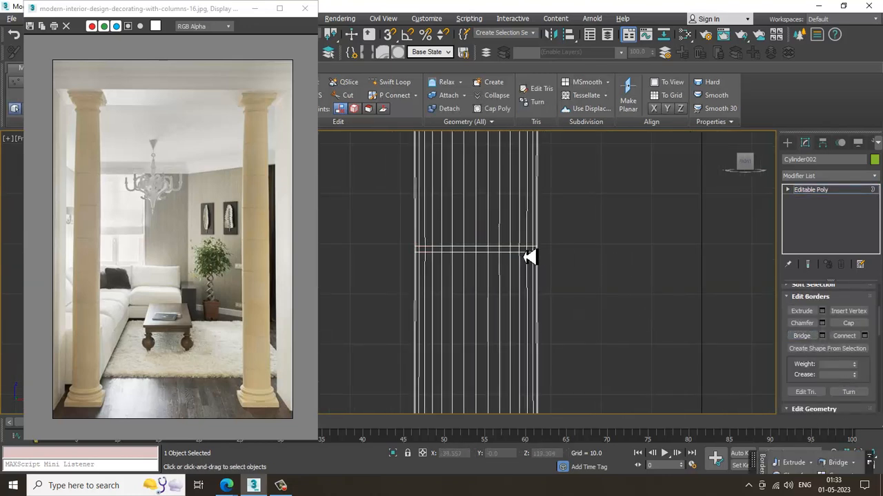
- Remove the two seam edge loops in the middle of the shaft together with their vertices
{"action": "key", "text": "2"}
{"action": "double_click", "coordinate": [471, 249]}
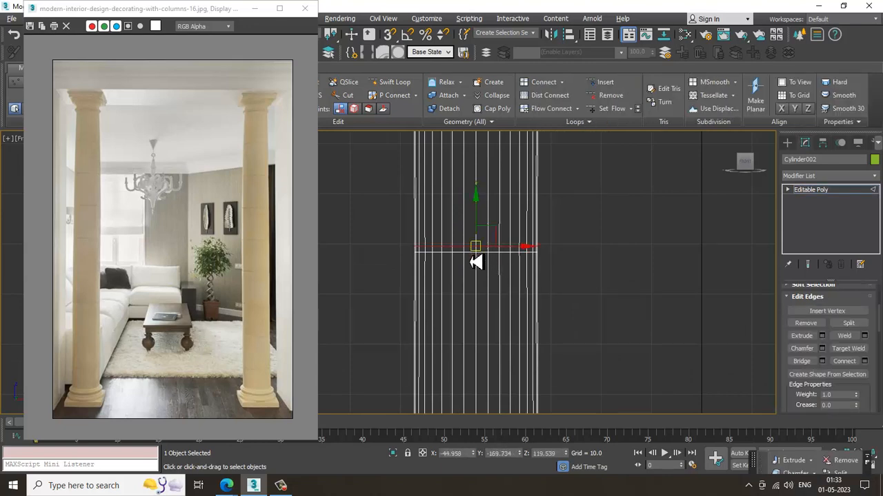
{"action": "key", "text": "ctrl+BackSpace"}
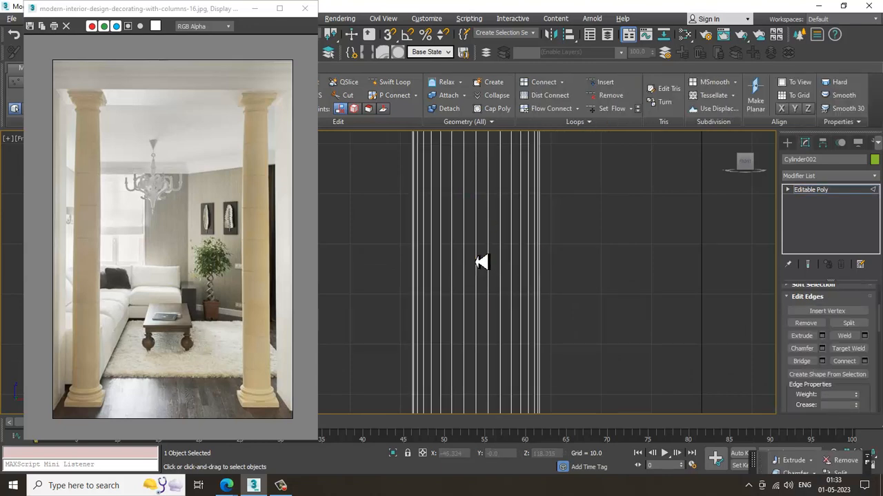
- Scale the capital's vertices slightly inward, move them down away from the top block, and return to object level
{"action": "scroll", "coordinate": [482, 262], "scroll_direction": "down", "scroll_amount": 5}
{"action": "middle_click_drag", "start_coordinate": [507, 172], "coordinate": [498, 266]}
{"action": "scroll", "coordinate": [495, 257], "scroll_direction": "up", "scroll_amount": 3}
{"action": "key", "text": "1"}
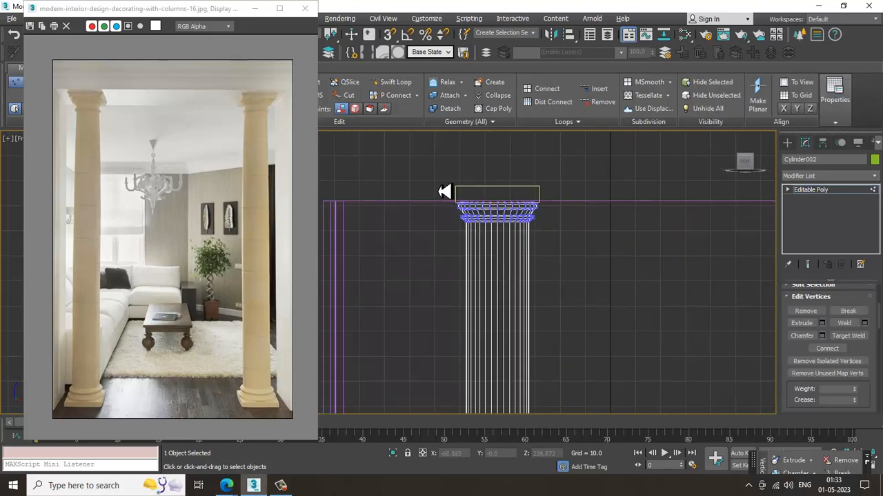
{"action": "left_click_drag", "start_coordinate": [420, 177], "coordinate": [676, 301]}
{"action": "left_click_drag", "start_coordinate": [506, 219], "coordinate": [516, 226]}
{"action": "key", "text": "w"}
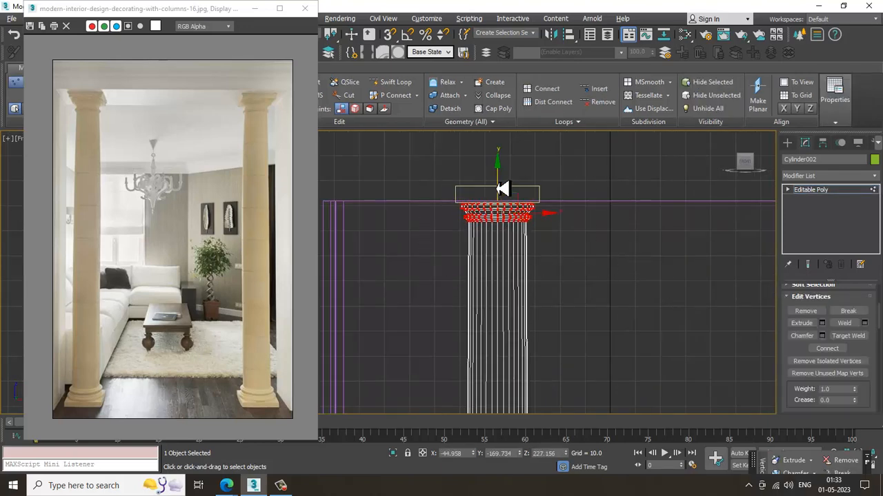
{"action": "left_click_drag", "start_coordinate": [504, 185], "coordinate": [513, 198]}
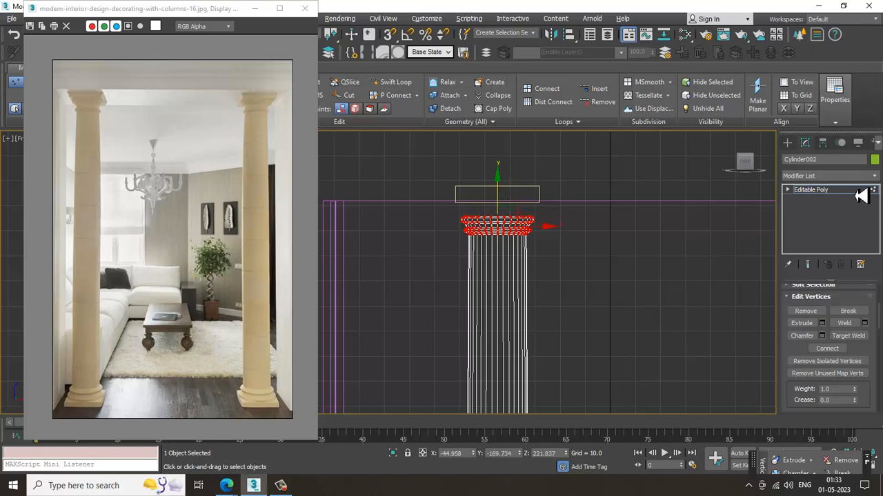
{"action": "left_click", "coordinate": [860, 194]}
- Lower the top block onto the capital so its upper face lines up with the top of the walls
{"action": "left_click", "coordinate": [490, 194]}
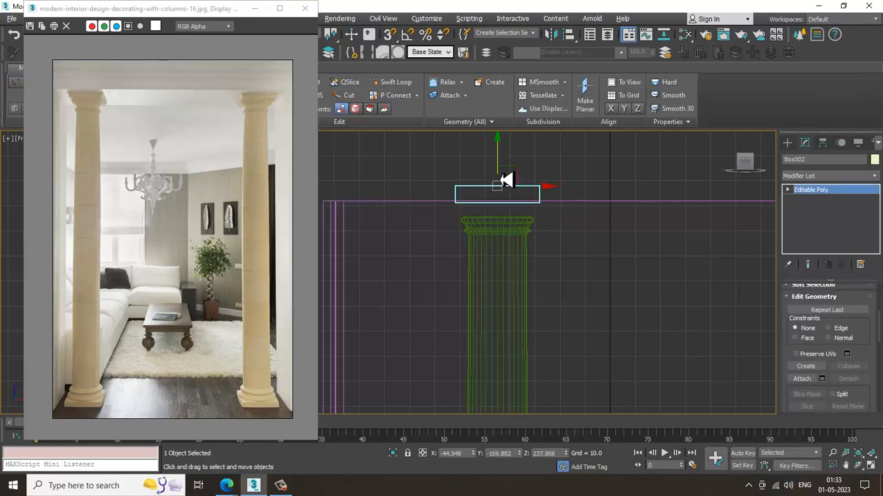
{"action": "left_click_drag", "start_coordinate": [506, 184], "coordinate": [526, 191]}
{"action": "scroll", "coordinate": [542, 195], "scroll_direction": "down", "scroll_amount": 5}
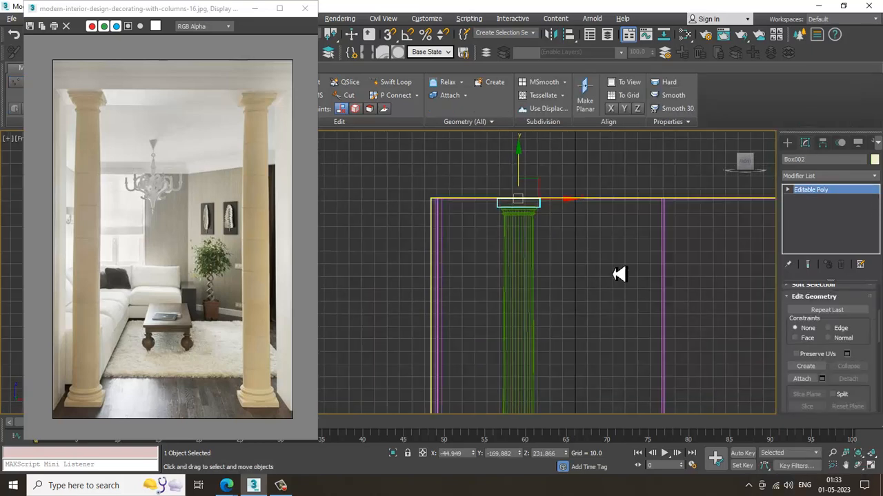
{"action": "middle_click_drag", "start_coordinate": [613, 283], "coordinate": [543, 298]}
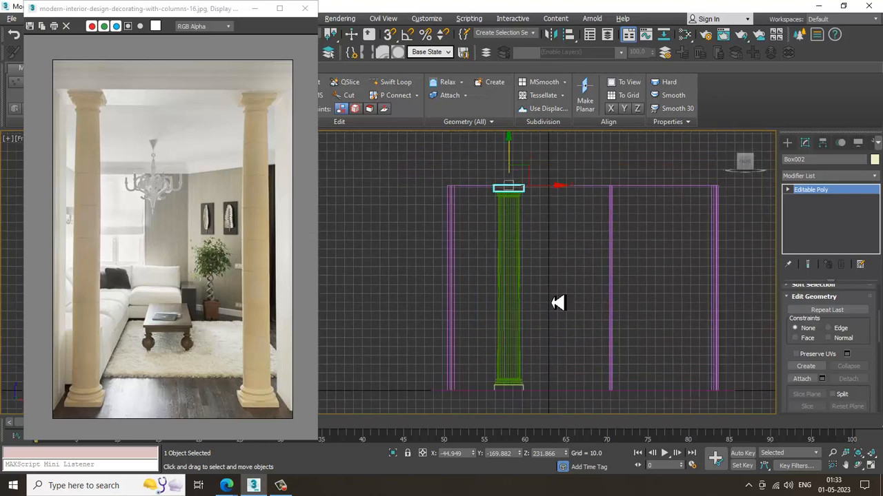
- Examine the column's proportions and placement within the room in the perspective view
{"action": "left_click", "coordinate": [384, 83]}
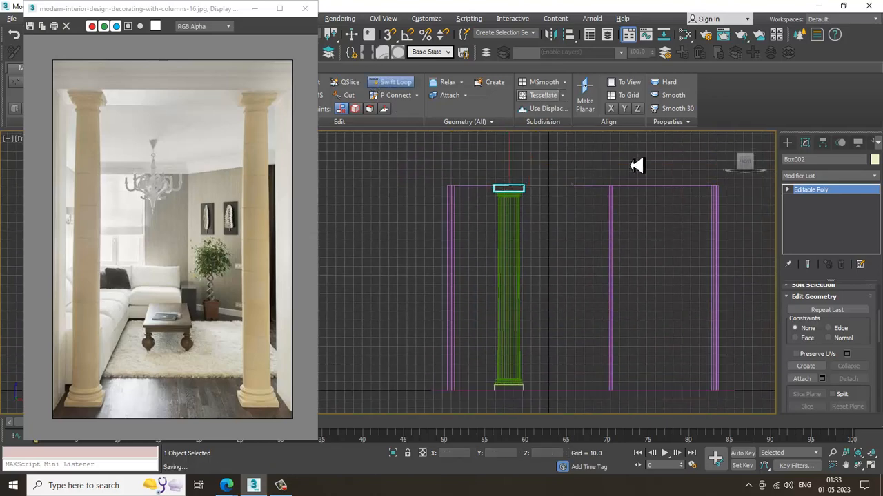
{"action": "key", "text": "alt+w"}
{"action": "scroll", "coordinate": [634, 286], "scroll_direction": "down", "scroll_amount": 3}
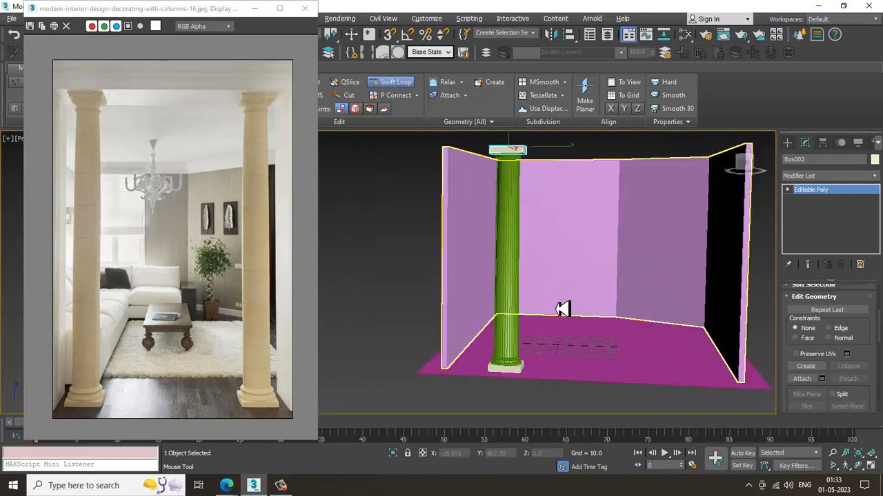
{"action": "scroll", "coordinate": [556, 308], "scroll_direction": "up", "scroll_amount": 6}
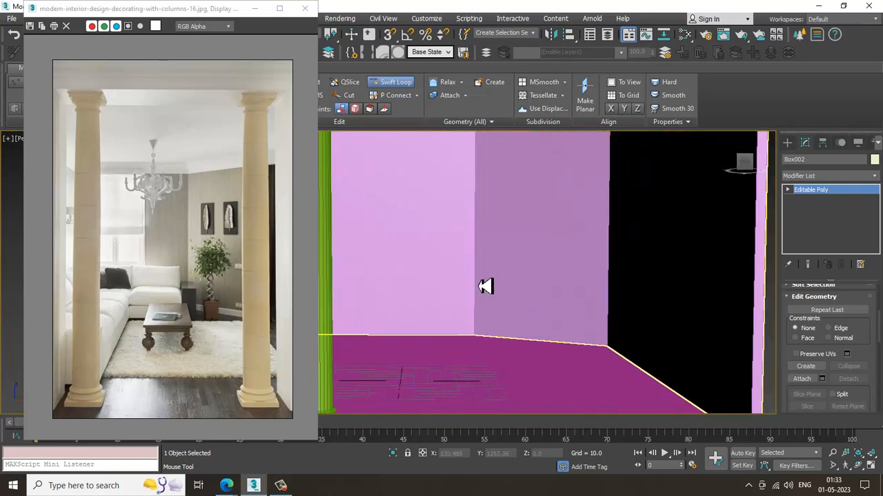
{"action": "middle_click_drag", "start_coordinate": [486, 286], "coordinate": [507, 331]}
{"action": "scroll", "coordinate": [522, 258], "scroll_direction": "down", "scroll_amount": 3}
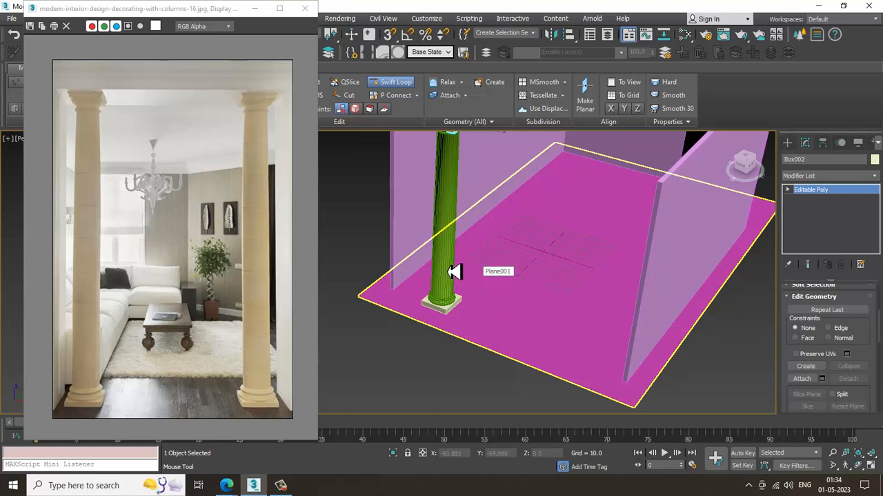
{"action": "middle_click_drag", "start_coordinate": [475, 262], "coordinate": [465, 223], "text": "alt"}
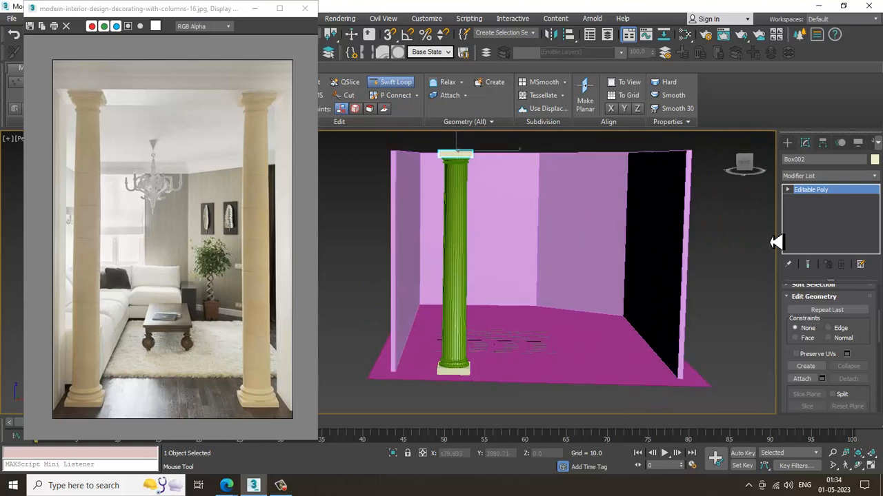
{"action": "left_click", "coordinate": [838, 196]}
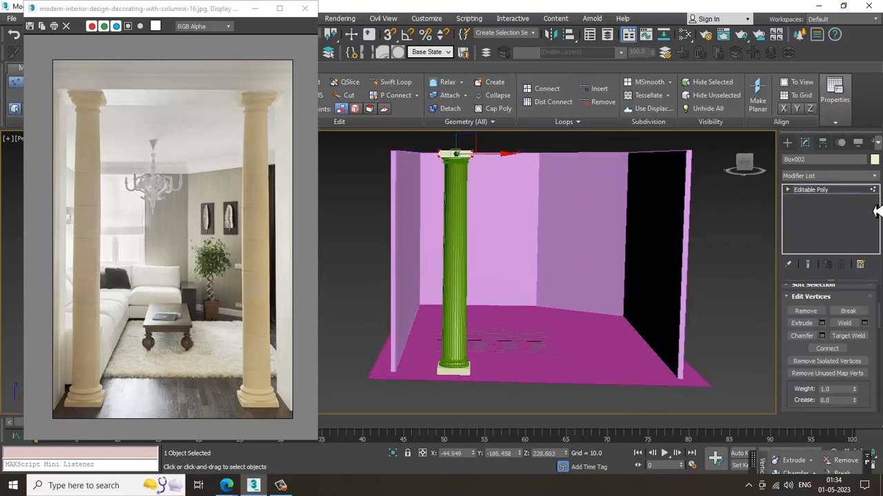
{"action": "left_click", "coordinate": [858, 195]}
{"action": "left_click", "coordinate": [458, 210]}
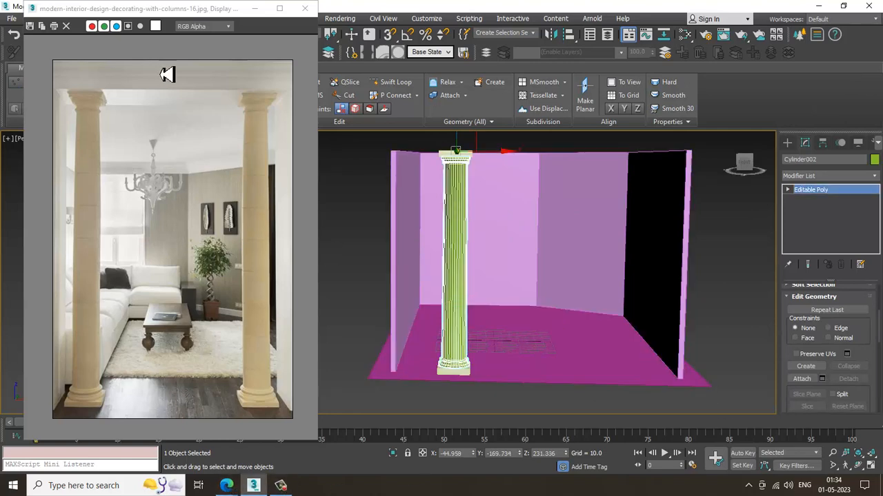
{"action": "left_click", "coordinate": [395, 82]}
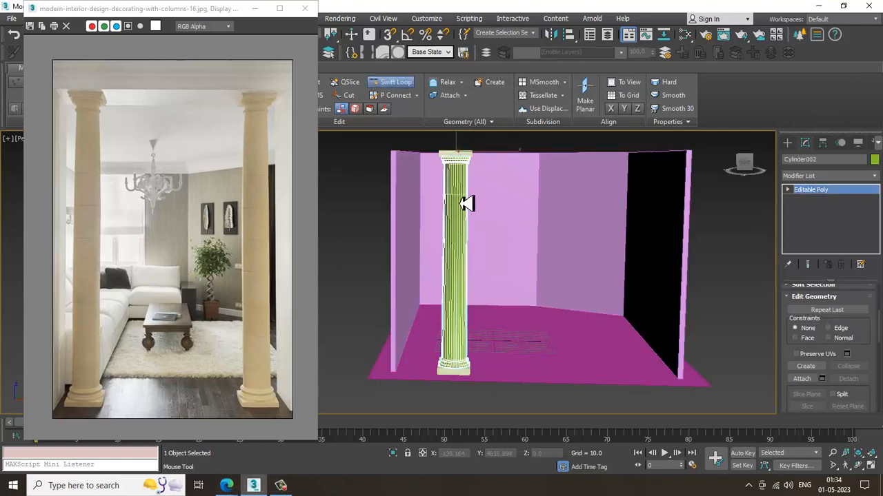
{"action": "scroll", "coordinate": [466, 204], "scroll_direction": "up", "scroll_amount": 2}
{"action": "scroll", "coordinate": [461, 195], "scroll_direction": "up", "scroll_amount": 5}
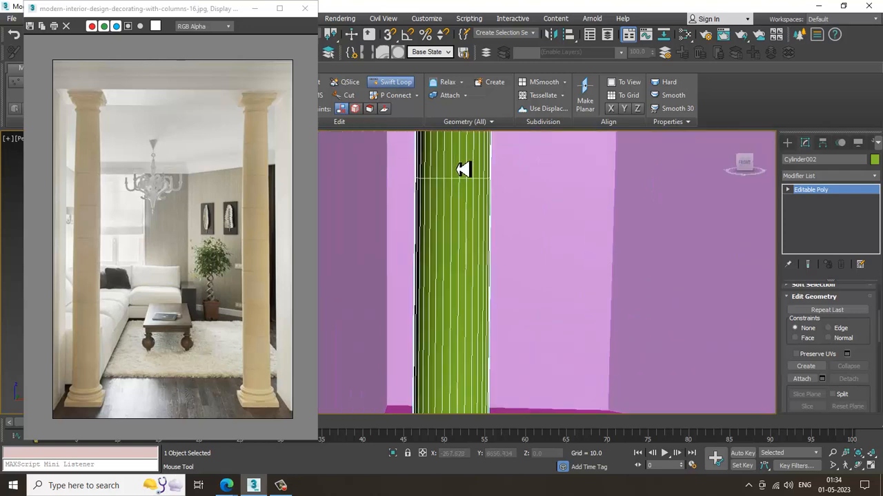
{"action": "right_click", "coordinate": [507, 235]}
- Move the vertices of the capital's lower ring down about 1.9 units in the front view to lengthen the neck
{"action": "scroll", "coordinate": [481, 228], "scroll_direction": "up", "scroll_amount": 3}
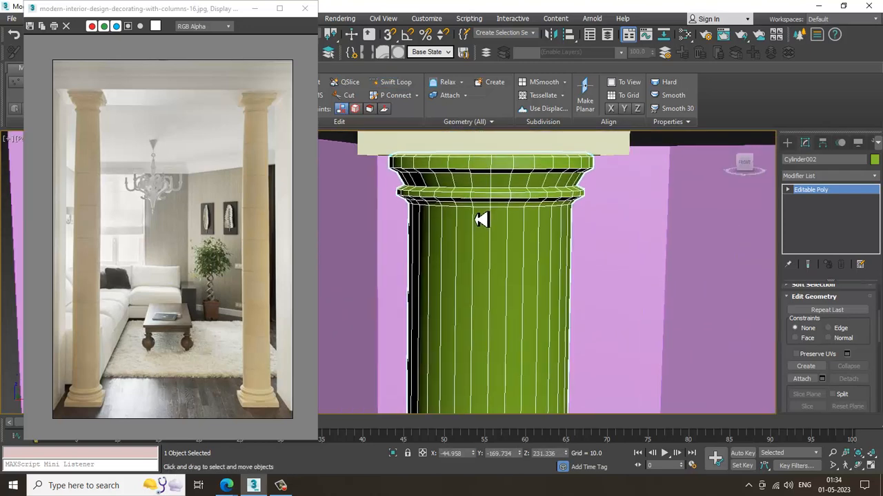
{"action": "mouse_move", "coordinate": [497, 274]}
{"action": "middle_mouse_down"}
{"action": "mouse_move", "coordinate": [507, 252]}
{"action": "mouse_move", "coordinate": [505, 258]}
{"action": "middle_mouse_up"}
{"action": "key", "text": "1"}
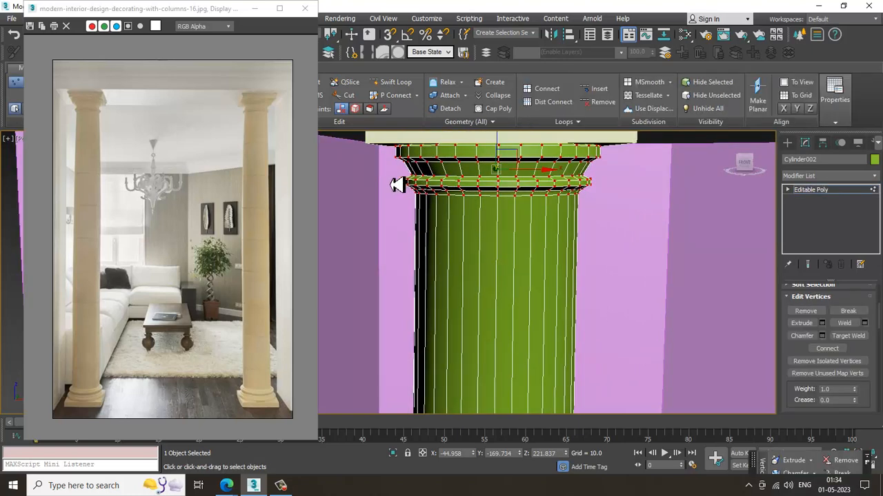
{"action": "key", "text": "alt+w"}
{"action": "middle_click", "coordinate": [586, 212]}
{"action": "key", "text": "alt+w"}
{"action": "scroll", "coordinate": [502, 168], "scroll_direction": "up", "scroll_amount": 3}
{"action": "middle_click_drag", "start_coordinate": [503, 168], "coordinate": [601, 211]}
{"action": "scroll", "coordinate": [553, 229], "scroll_direction": "up", "scroll_amount": 2}
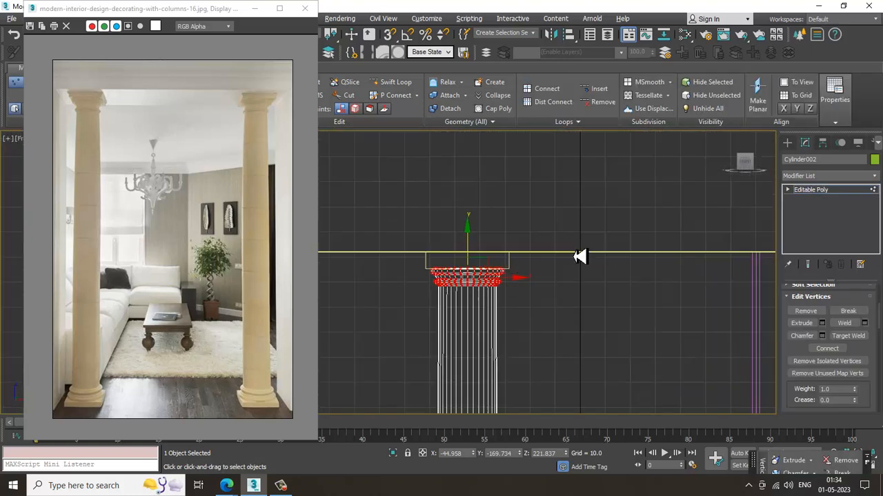
{"action": "scroll", "coordinate": [439, 298], "scroll_direction": "up", "scroll_amount": 3}
{"action": "middle_click_drag", "start_coordinate": [439, 298], "coordinate": [528, 266]}
{"action": "scroll", "coordinate": [495, 275], "scroll_direction": "up", "scroll_amount": 2}
{"action": "left_click_drag", "start_coordinate": [513, 273], "coordinate": [807, 207]}
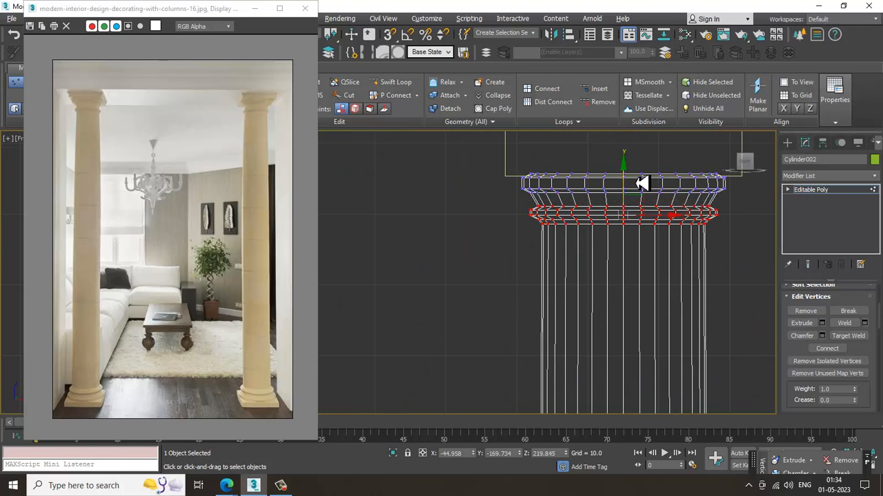
{"action": "left_click_drag", "start_coordinate": [633, 182], "coordinate": [633, 194]}
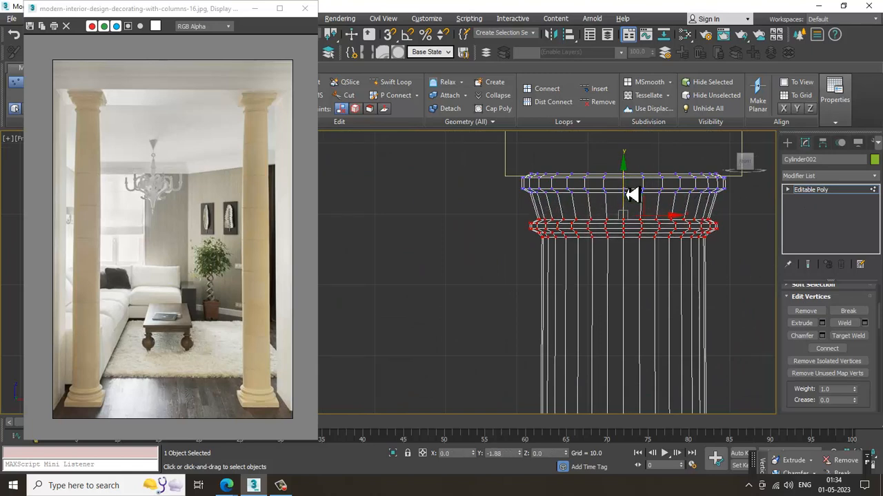
- Add a Swift Loop midway along the capital's neck and scale it inward to make the profile concave
{"action": "left_click", "coordinate": [391, 82]}
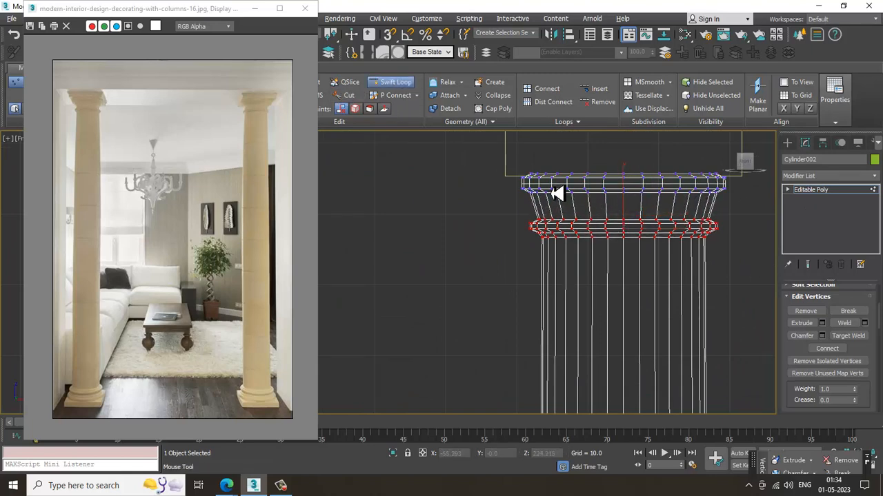
{"action": "left_click", "coordinate": [550, 207]}
{"action": "right_click", "coordinate": [550, 208]}
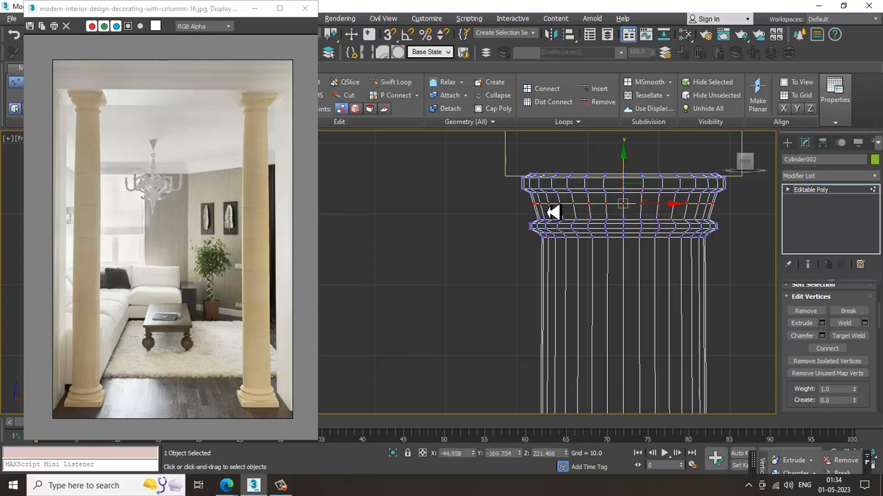
{"action": "left_click_drag", "start_coordinate": [633, 210], "coordinate": [637, 213]}
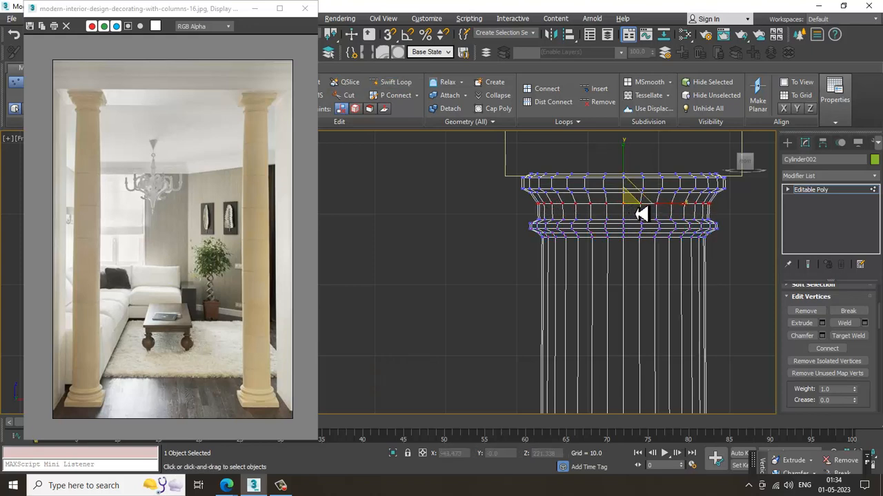
- Move the vertices of the base's upper ring straight up to lengthen the flared section beneath it
{"action": "scroll", "coordinate": [638, 213], "scroll_direction": "down", "scroll_amount": 3}
{"action": "middle_click_drag", "start_coordinate": [633, 400], "coordinate": [557, 103]}
{"action": "scroll", "coordinate": [583, 255], "scroll_direction": "down", "scroll_amount": 3}
{"action": "scroll", "coordinate": [569, 274], "scroll_direction": "up", "scroll_amount": 7}
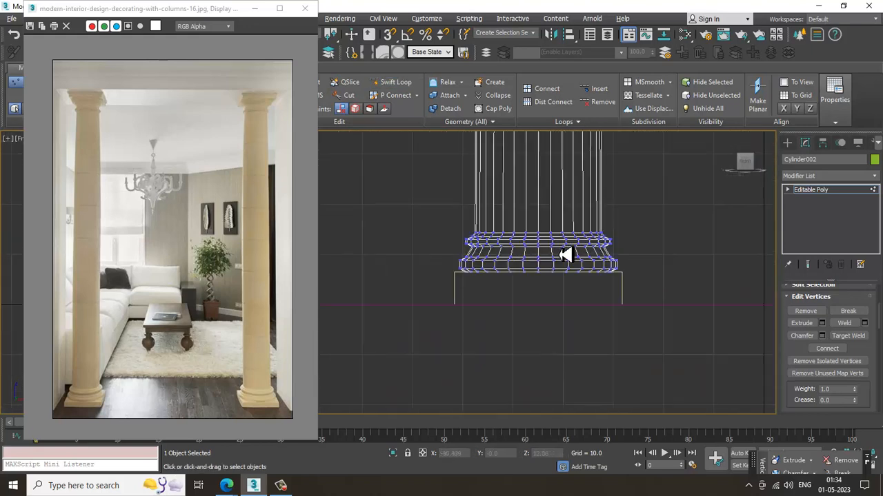
{"action": "left_click_drag", "start_coordinate": [350, 216], "coordinate": [711, 275]}
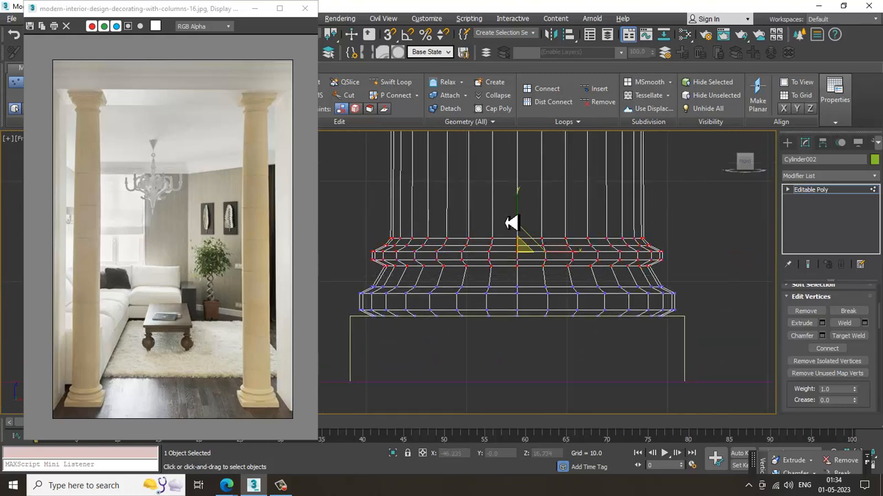
{"action": "left_click_drag", "start_coordinate": [518, 205], "coordinate": [532, 192]}
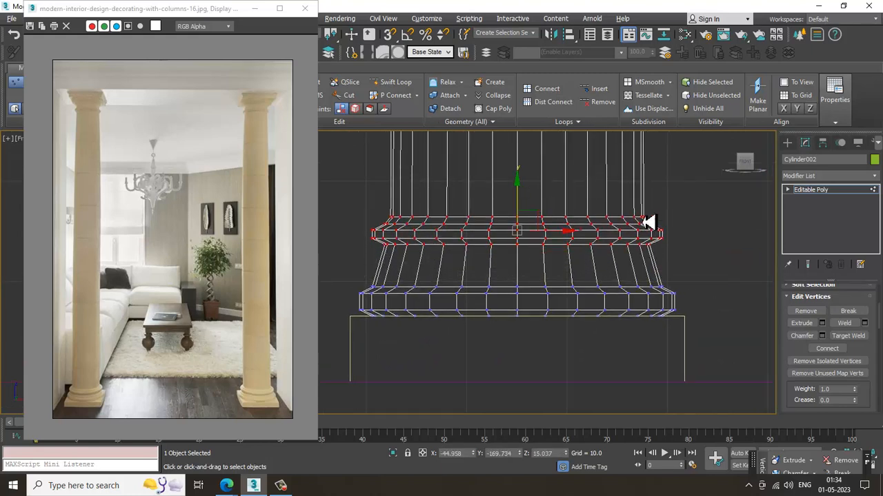
- Add a Swift Loop midway up the base's flared section and scale it slightly inward to make the profile concave
{"action": "left_click", "coordinate": [390, 82]}
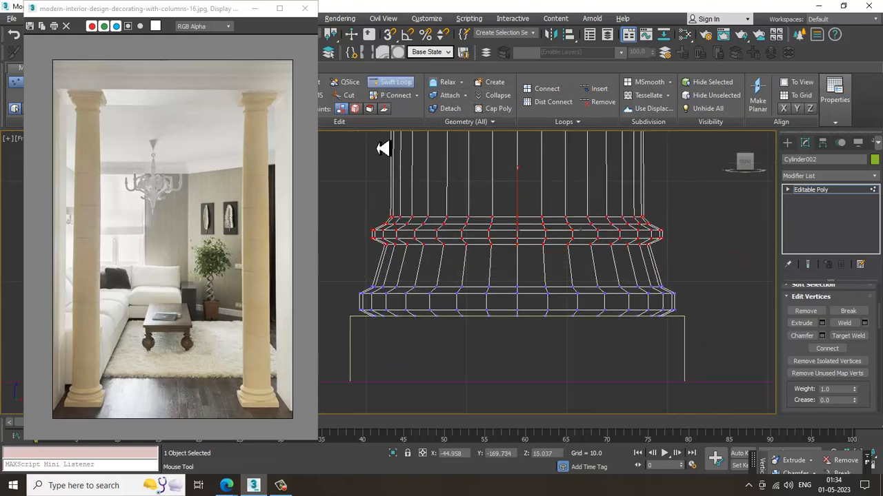
{"action": "left_click", "coordinate": [397, 269]}
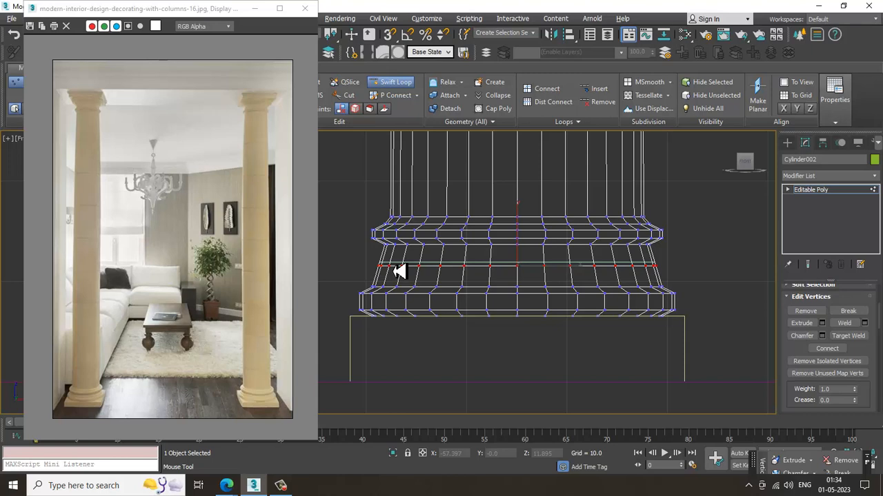
{"action": "right_click", "coordinate": [662, 246]}
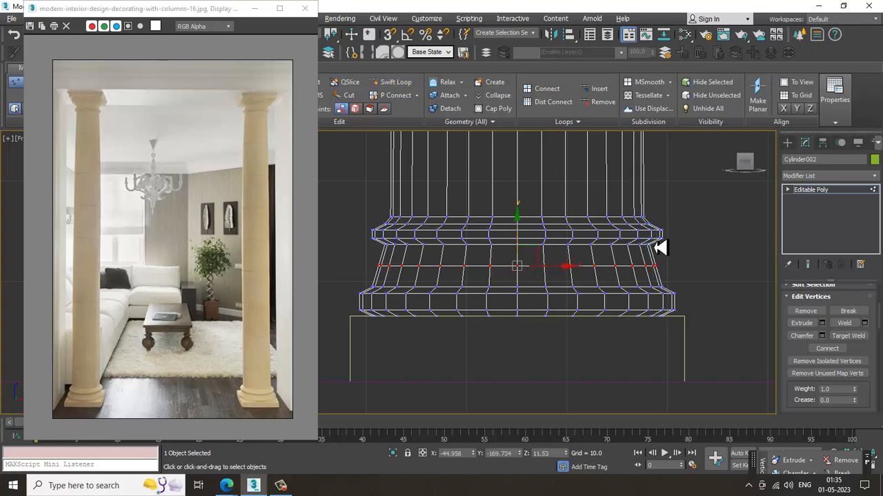
{"action": "left_click_drag", "start_coordinate": [524, 274], "coordinate": [529, 273]}
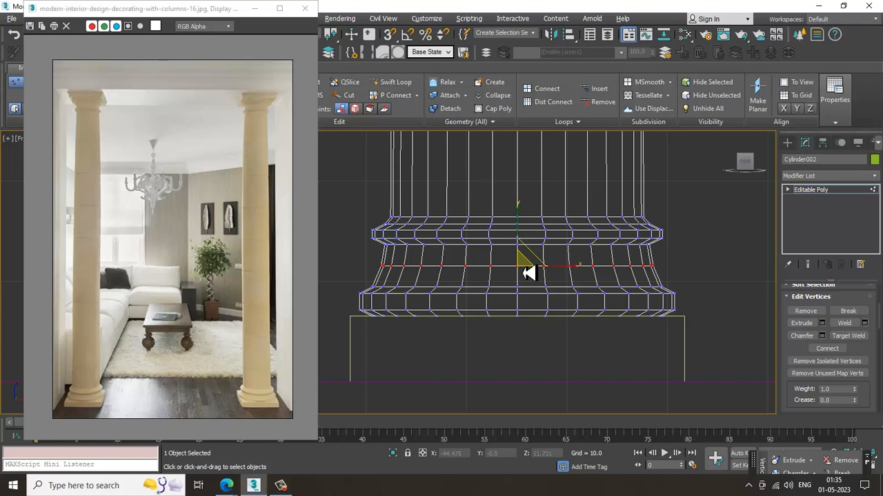
{"action": "scroll", "coordinate": [616, 258], "scroll_direction": "down", "scroll_amount": 6}
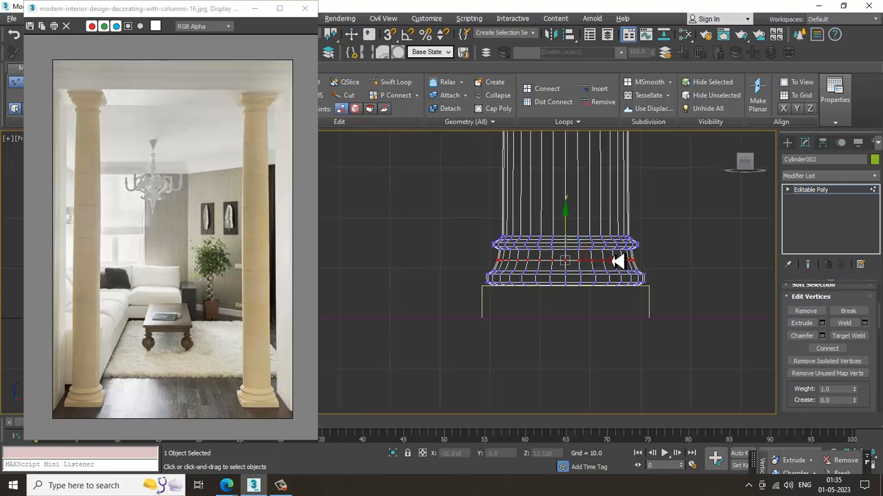
- Add three closely spaced Swift Loops around the column shaft a short distance below the capital
{"action": "middle_click_drag", "start_coordinate": [581, 237], "coordinate": [581, 256]}
{"action": "scroll", "coordinate": [579, 223], "scroll_direction": "down", "scroll_amount": 3}
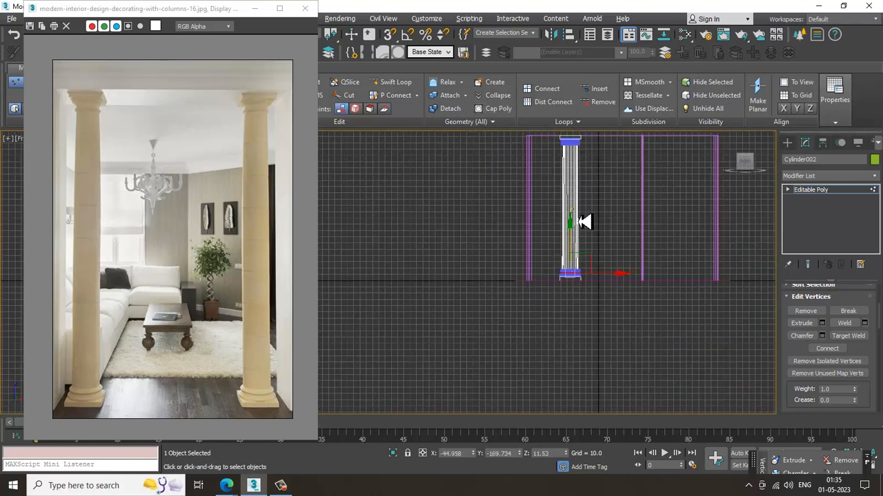
{"action": "scroll", "coordinate": [579, 167], "scroll_direction": "up", "scroll_amount": 3}
{"action": "middle_click_drag", "start_coordinate": [580, 167], "coordinate": [564, 239]}
{"action": "left_click", "coordinate": [395, 82]}
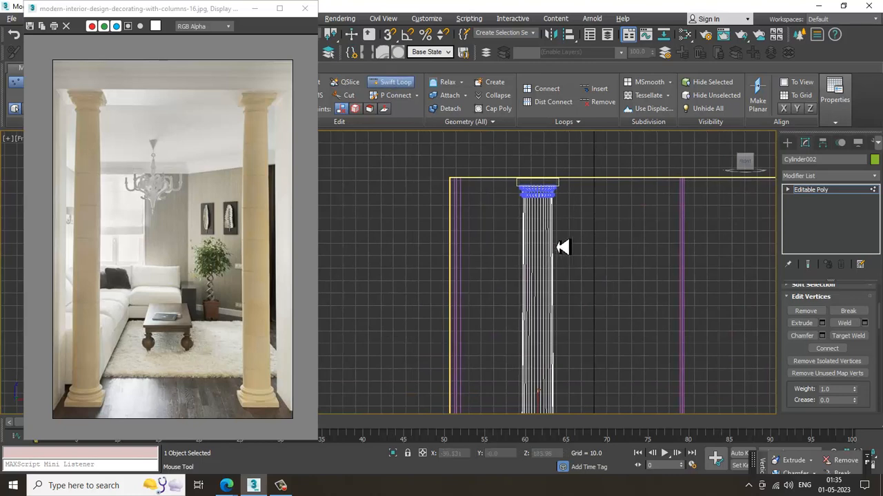
{"action": "scroll", "coordinate": [557, 234], "scroll_direction": "up", "scroll_amount": 4}
{"action": "scroll", "coordinate": [560, 228], "scroll_direction": "up", "scroll_amount": 2}
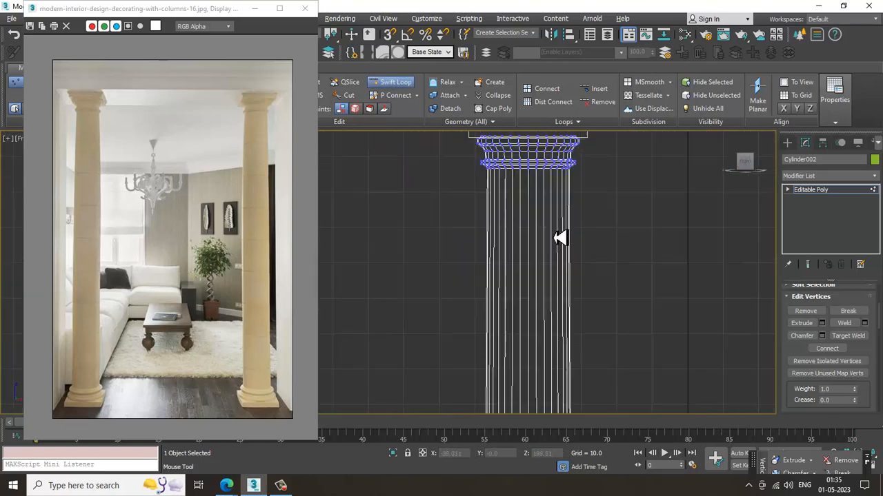
{"action": "scroll", "coordinate": [556, 240], "scroll_direction": "up", "scroll_amount": 2}
{"action": "left_click", "coordinate": [545, 241]}
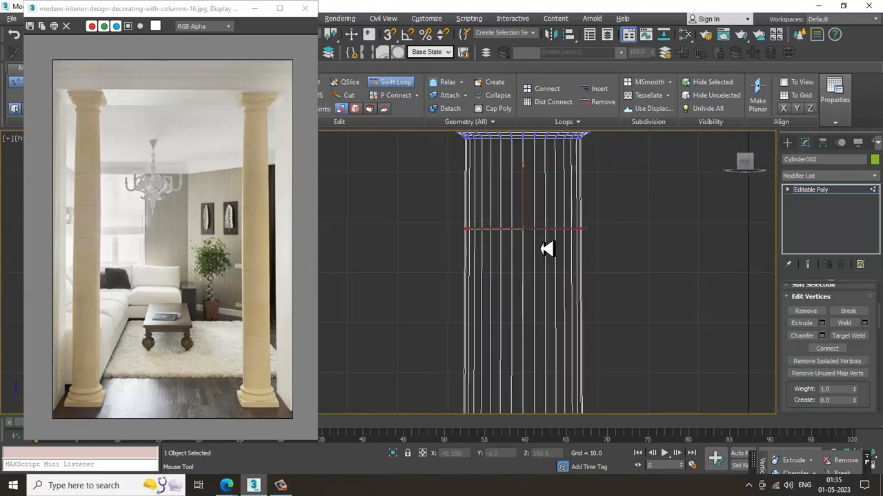
{"action": "left_click", "coordinate": [528, 238]}
{"action": "scroll", "coordinate": [531, 239], "scroll_direction": "up", "scroll_amount": 2}
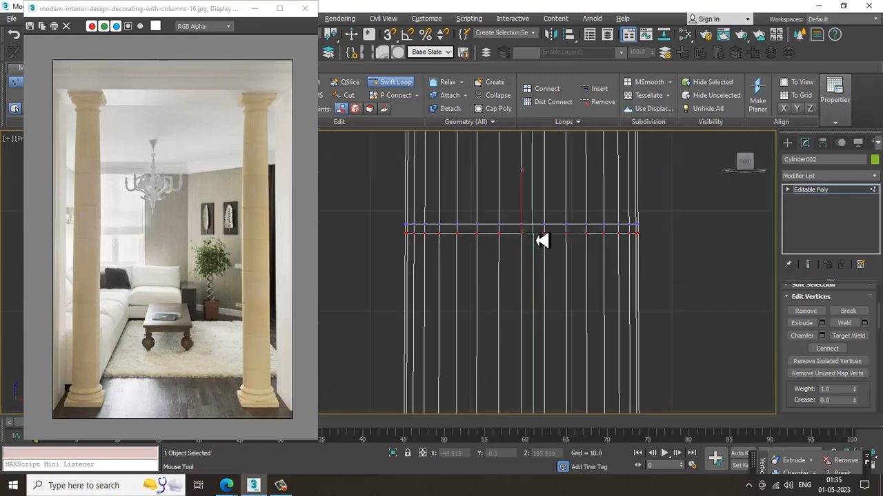
{"action": "right_click", "coordinate": [528, 237]}
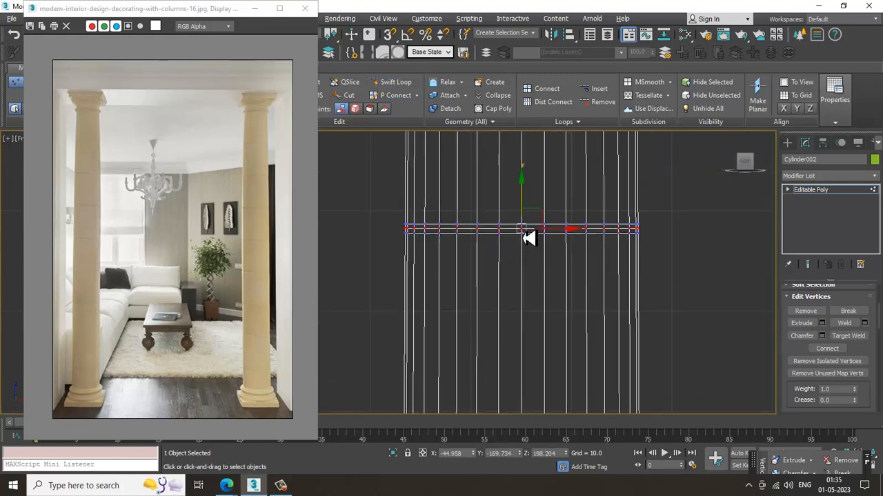
{"action": "scroll", "coordinate": [535, 243], "scroll_direction": "down", "scroll_amount": 2}
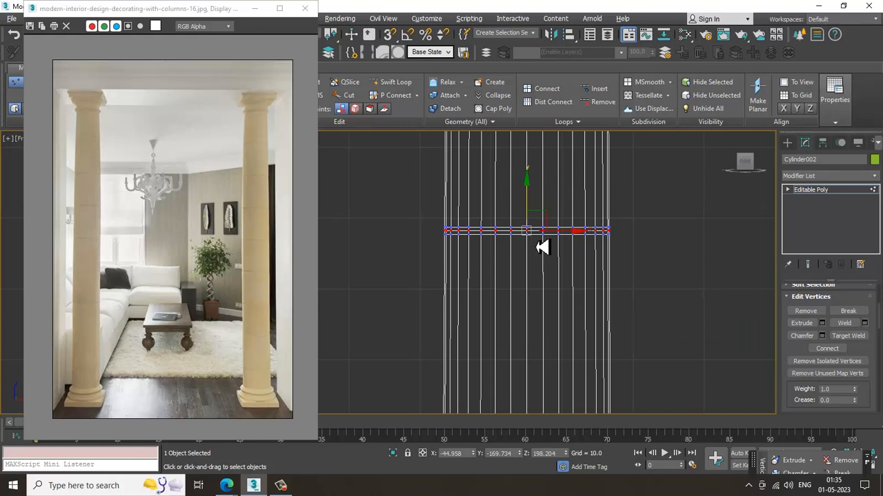
- Add a second band of three tight Swift Loops around the shaft, below the first band
{"action": "mouse_move", "coordinate": [570, 289]}
{"action": "middle_mouse_down"}
{"action": "mouse_move", "coordinate": [572, 256]}
{"action": "mouse_move", "coordinate": [568, 285]}
{"action": "middle_mouse_up"}
{"action": "scroll", "coordinate": [662, 325], "scroll_direction": "down", "scroll_amount": 3}
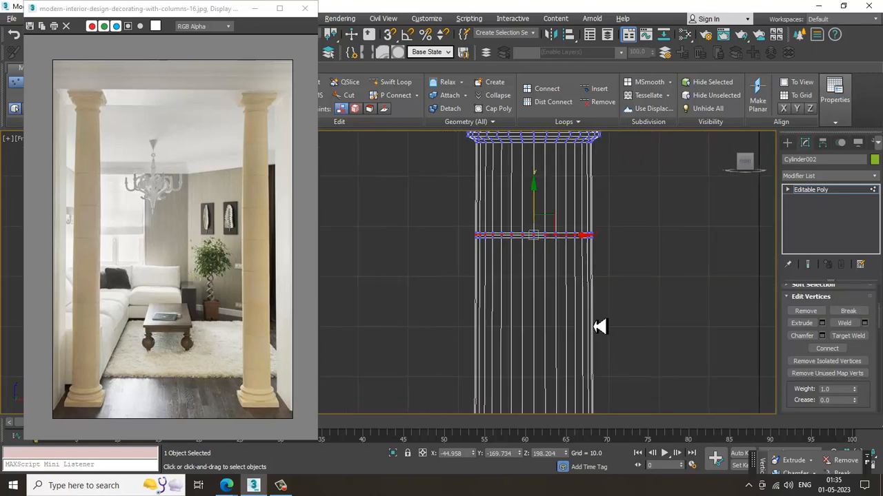
{"action": "left_click", "coordinate": [400, 84]}
{"action": "scroll", "coordinate": [524, 320], "scroll_direction": "down", "scroll_amount": 4}
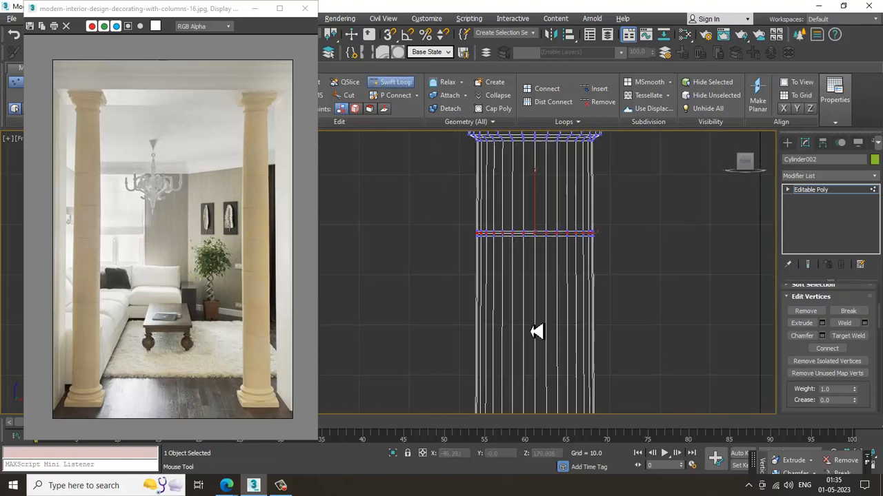
{"action": "scroll", "coordinate": [529, 303], "scroll_direction": "up", "scroll_amount": 3}
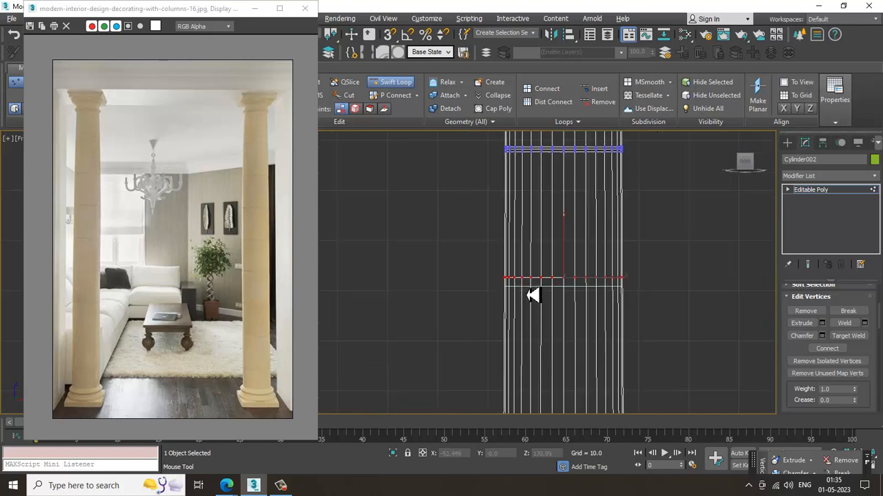
{"action": "scroll", "coordinate": [536, 292], "scroll_direction": "up", "scroll_amount": 3}
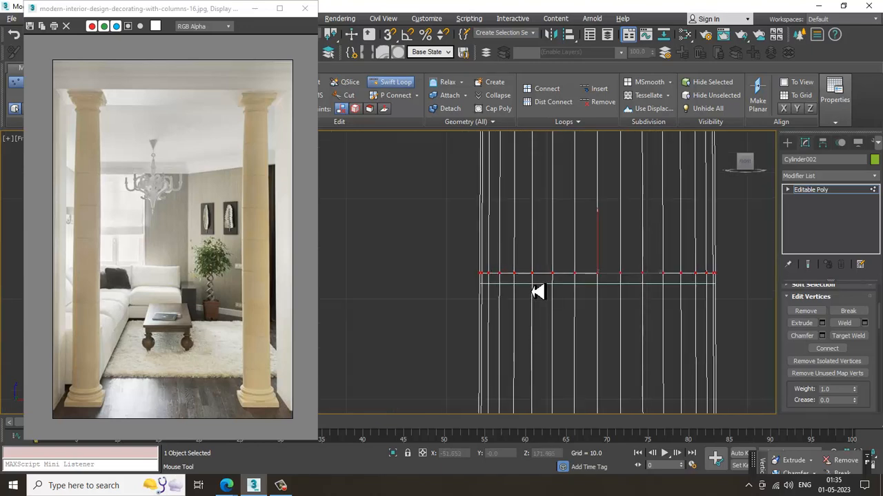
{"action": "left_click", "coordinate": [540, 282]}
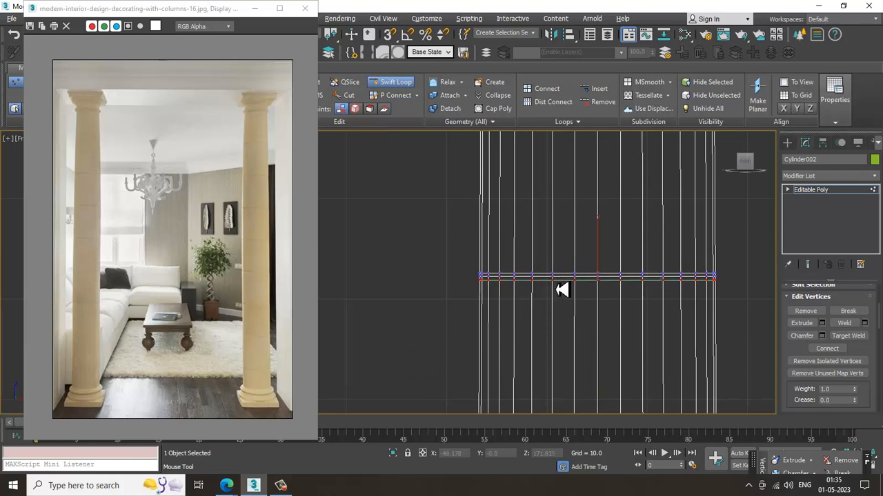
- Add the third and fourth bands of three tight Swift Loops further down the shaft at similar spacing
{"action": "scroll", "coordinate": [562, 289], "scroll_direction": "down", "scroll_amount": 3}
{"action": "scroll", "coordinate": [559, 297], "scroll_direction": "down", "scroll_amount": 3}
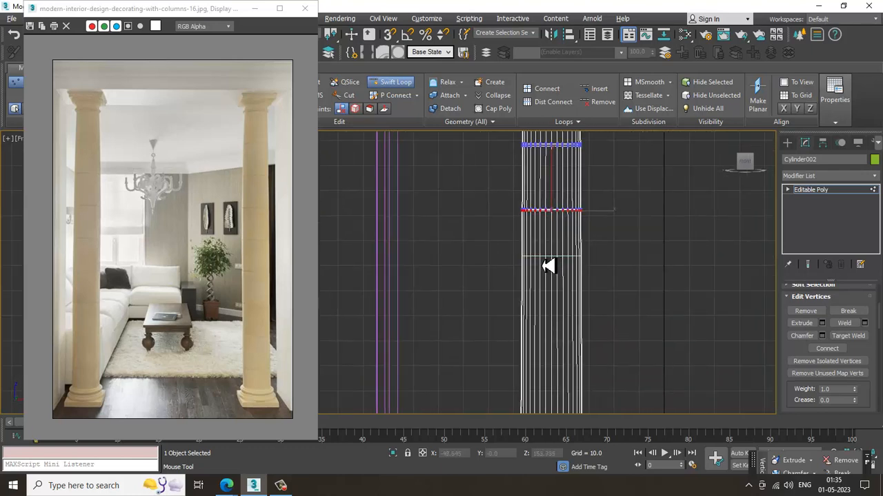
{"action": "scroll", "coordinate": [551, 286], "scroll_direction": "up", "scroll_amount": 5}
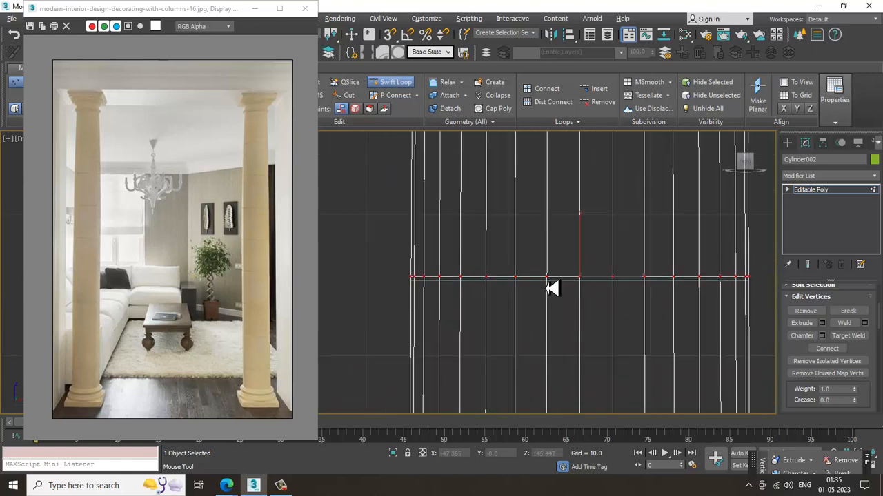
{"action": "left_click", "coordinate": [519, 289]}
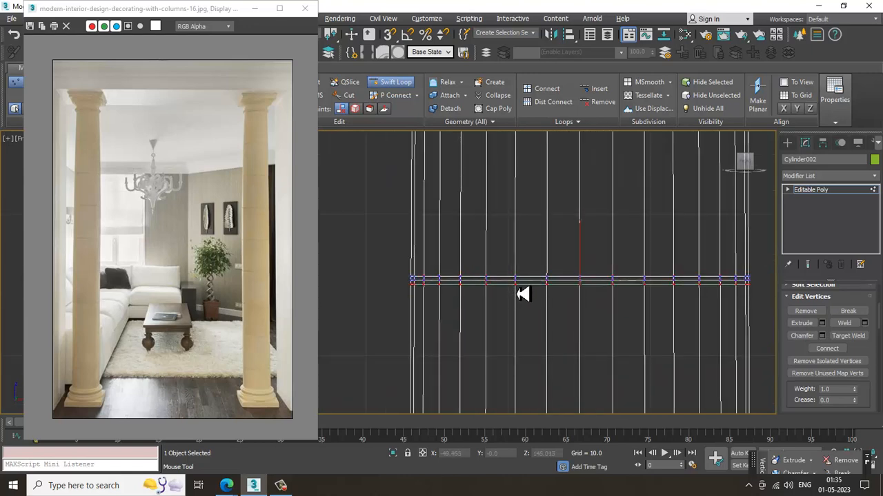
{"action": "scroll", "coordinate": [566, 248], "scroll_direction": "down", "scroll_amount": 5}
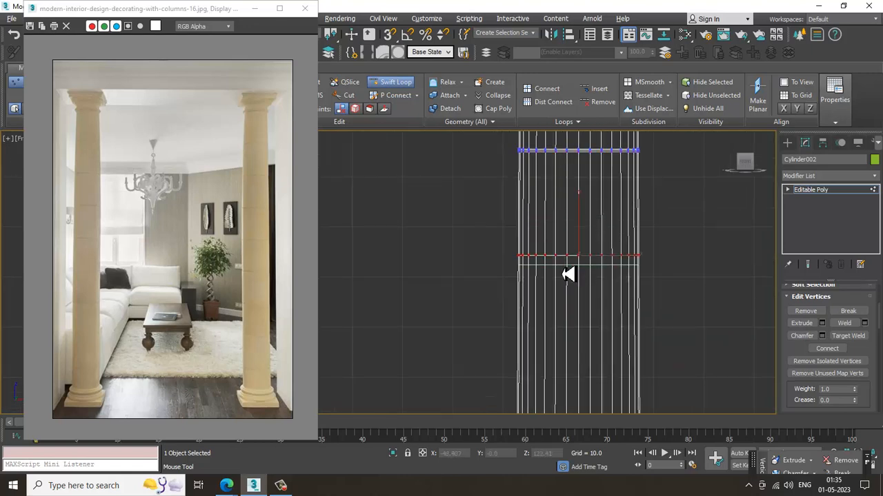
{"action": "scroll", "coordinate": [566, 274], "scroll_direction": "up", "scroll_amount": 5}
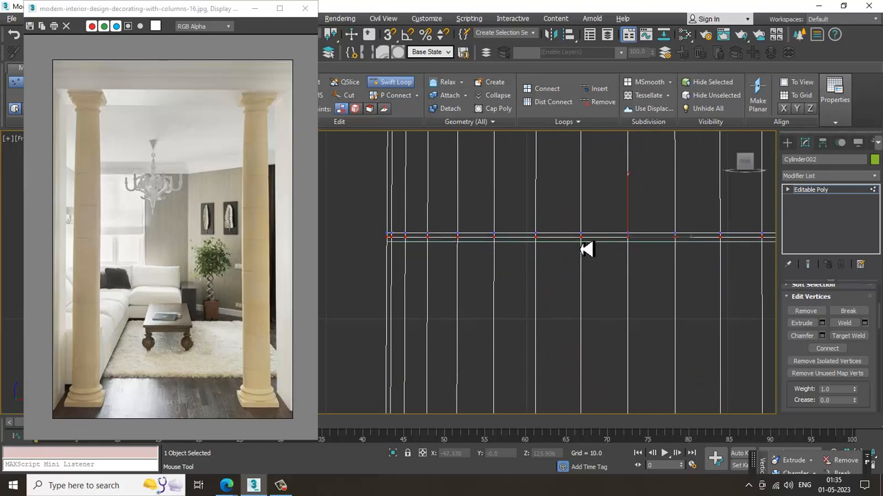
- Add the fifth and sixth bands of tight Swift Loops on the lower shaft, and end the Swift Loop tool
{"action": "scroll", "coordinate": [586, 249], "scroll_direction": "down", "scroll_amount": 6}
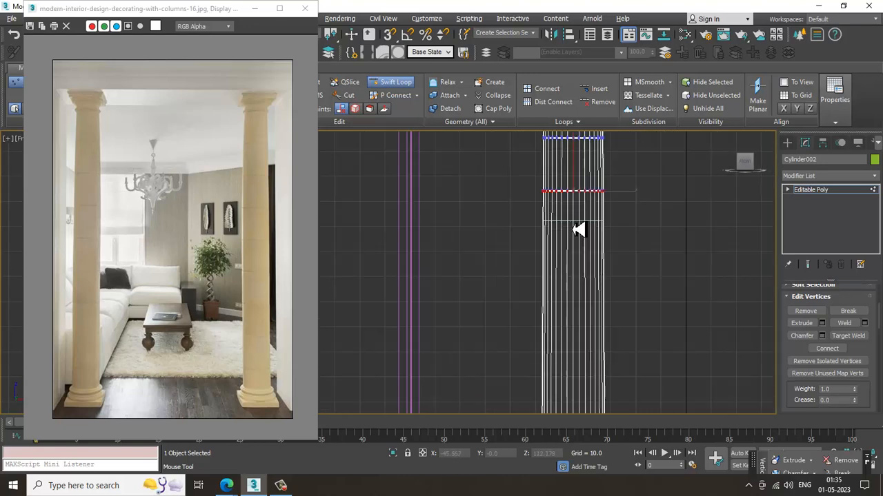
{"action": "scroll", "coordinate": [572, 285], "scroll_direction": "up", "scroll_amount": 9}
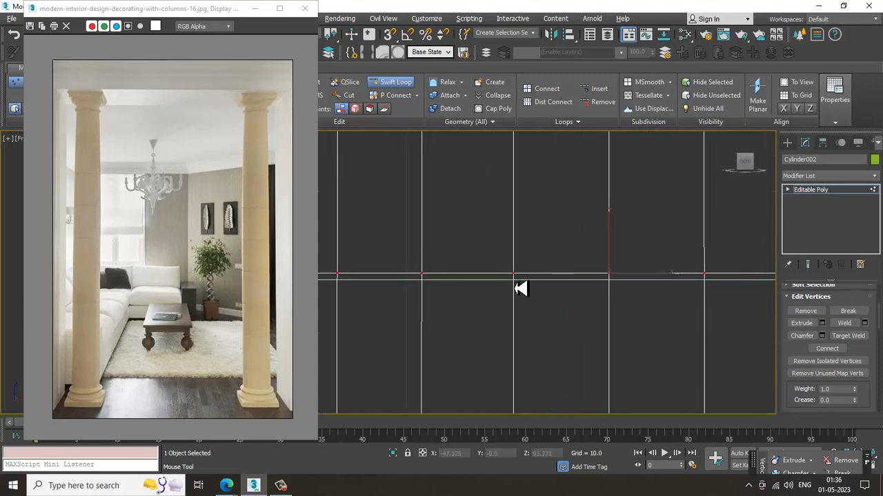
{"action": "scroll", "coordinate": [527, 297], "scroll_direction": "down", "scroll_amount": 4}
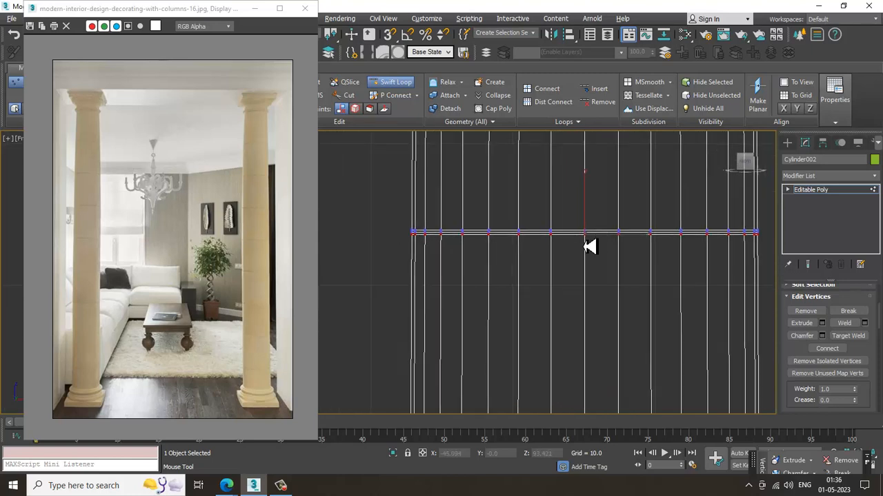
{"action": "scroll", "coordinate": [587, 268], "scroll_direction": "down", "scroll_amount": 6}
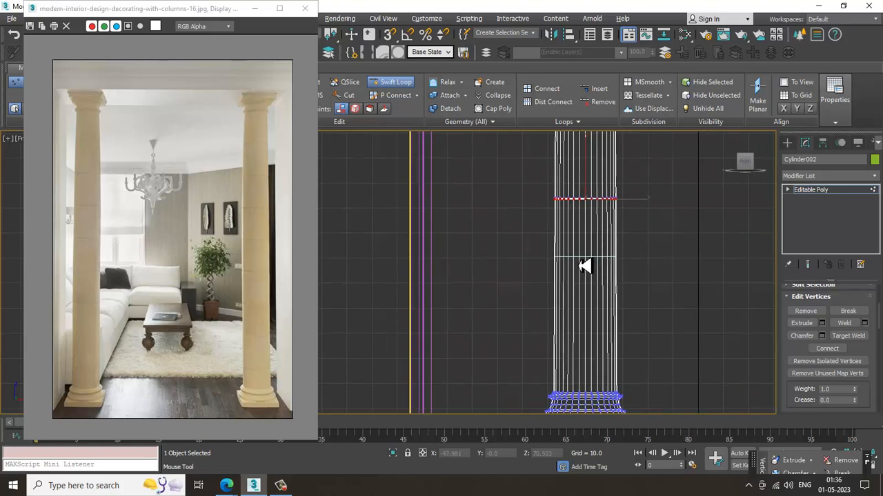
{"action": "scroll", "coordinate": [585, 267], "scroll_direction": "up", "scroll_amount": 1}
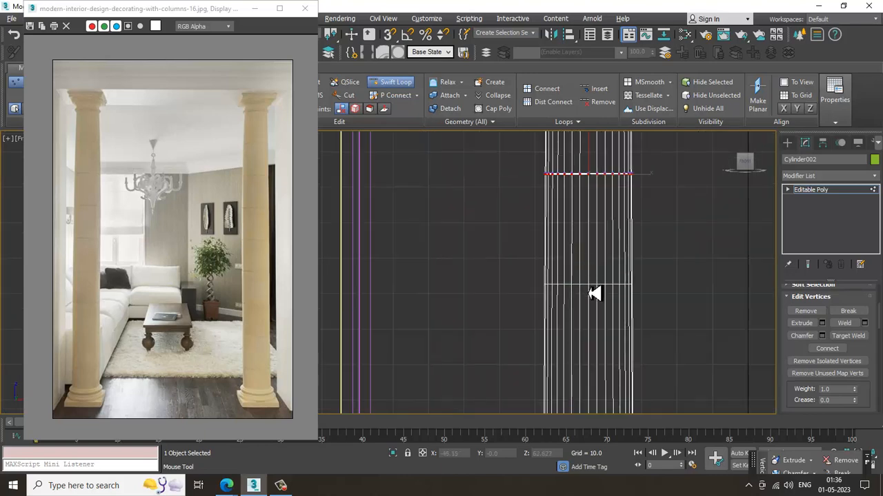
{"action": "scroll", "coordinate": [595, 295], "scroll_direction": "up", "scroll_amount": 6}
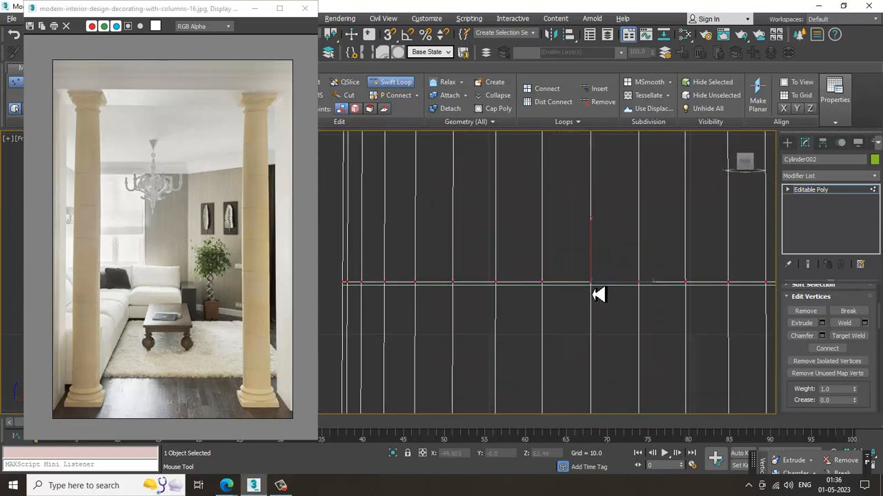
{"action": "scroll", "coordinate": [598, 280], "scroll_direction": "down", "scroll_amount": 8}
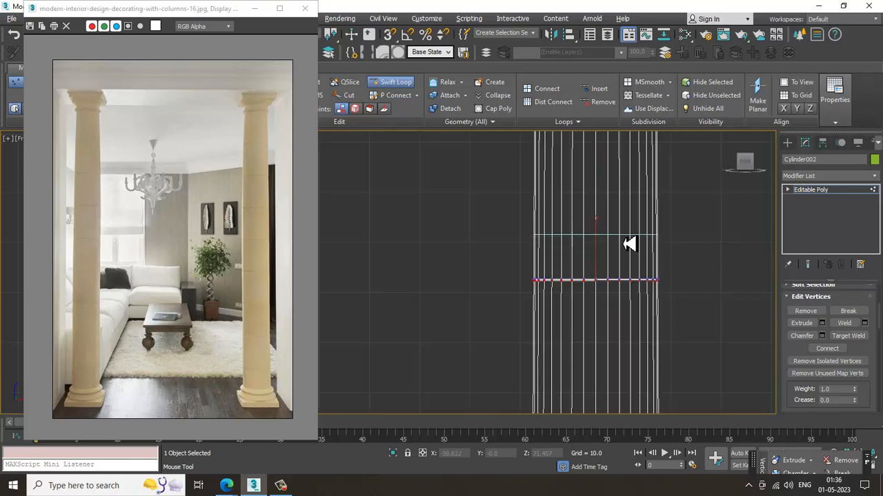
{"action": "middle_click_drag", "start_coordinate": [624, 192], "coordinate": [604, 282]}
{"action": "scroll", "coordinate": [597, 289], "scroll_direction": "down", "scroll_amount": 1}
{"action": "right_click", "coordinate": [601, 278]}
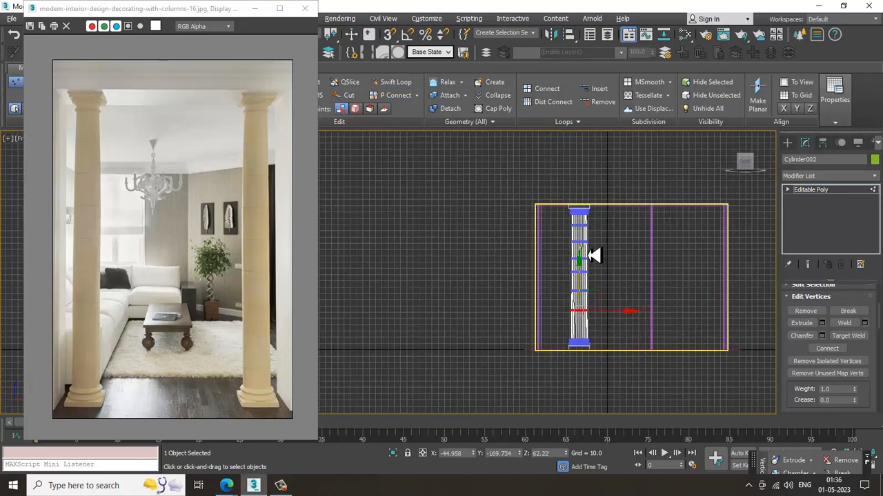
- Move the vertices of all six loop bands straight down about 12 units in the front view
{"action": "scroll", "coordinate": [565, 233], "scroll_direction": "up", "scroll_amount": 4}
{"action": "scroll", "coordinate": [542, 217], "scroll_direction": "down", "scroll_amount": 2}
{"action": "left_click_drag", "start_coordinate": [527, 193], "coordinate": [650, 394]}
{"action": "left_click_drag", "start_coordinate": [589, 247], "coordinate": [603, 263]}
{"action": "scroll", "coordinate": [632, 267], "scroll_direction": "down", "scroll_amount": 2}
{"action": "scroll", "coordinate": [632, 279], "scroll_direction": "up", "scroll_amount": 2}
{"action": "middle_click_drag", "start_coordinate": [631, 282], "coordinate": [607, 259]}
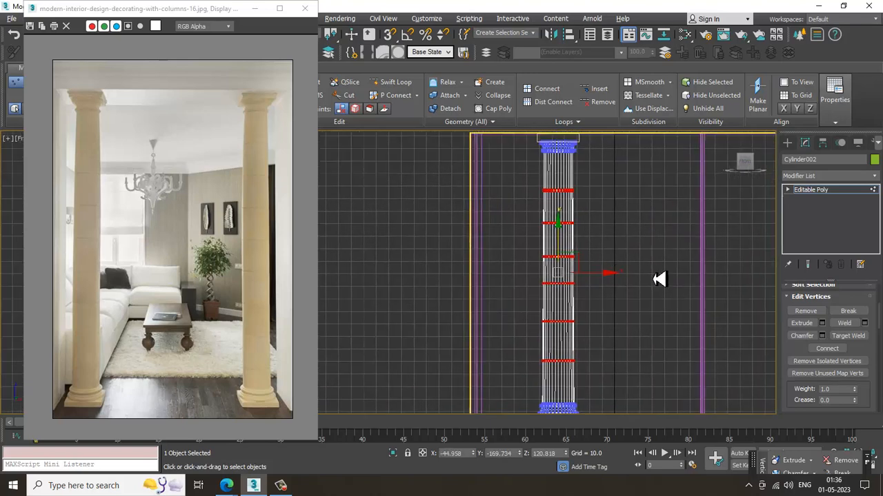
- Clear the vertex selection and examine the shaft's uppermost loop band up close in the perspective view
{"action": "key", "text": "alt+w"}
{"action": "middle_click_drag", "start_coordinate": [715, 291], "coordinate": [638, 316]}
{"action": "key", "text": "alt+w"}
{"action": "scroll", "coordinate": [638, 316], "scroll_direction": "down", "scroll_amount": 5}
{"action": "middle_click_drag", "start_coordinate": [586, 339], "coordinate": [582, 271]}
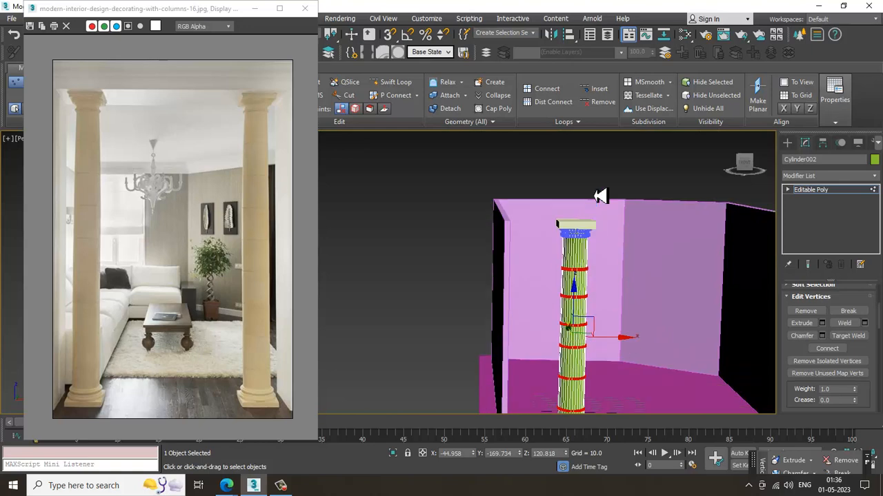
{"action": "left_click", "coordinate": [601, 177]}
{"action": "scroll", "coordinate": [579, 290], "scroll_direction": "up", "scroll_amount": 4}
{"action": "scroll", "coordinate": [585, 278], "scroll_direction": "up", "scroll_amount": 3}
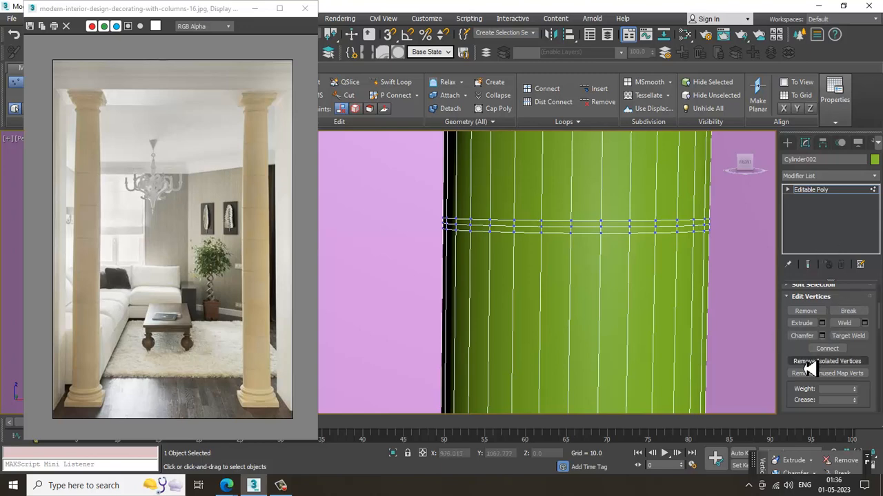
{"action": "left_click", "coordinate": [283, 486]}
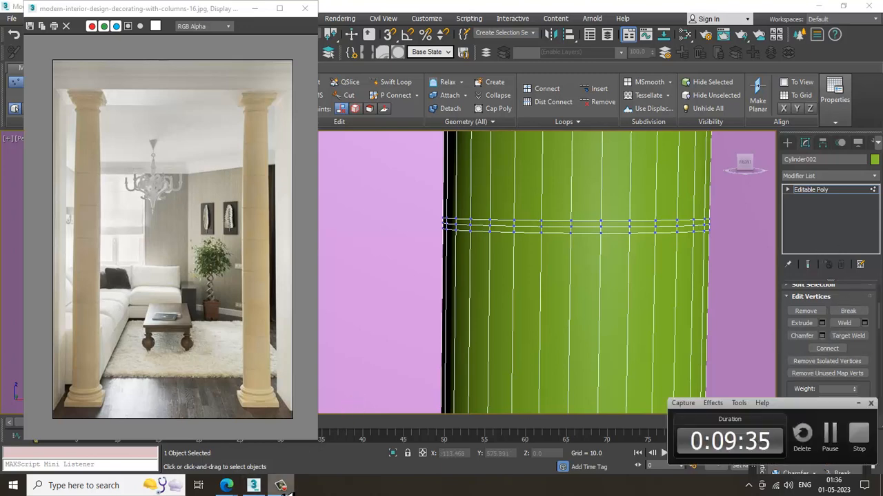
{"action": "left_click", "coordinate": [283, 486]}
- Extrude the middle edge loop of the shaft's uppermost band with height -0.51 and width 0.166 to cut a groove
{"action": "left_click", "coordinate": [788, 189]}
{"action": "left_click", "coordinate": [808, 209]}
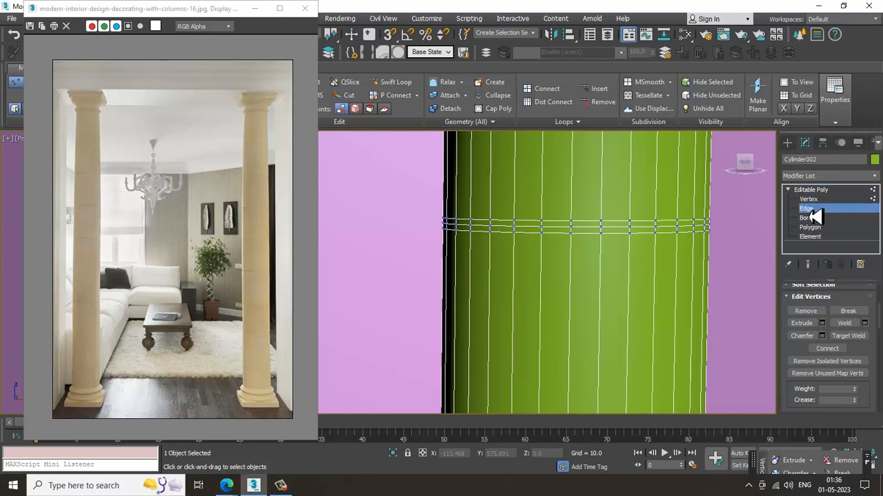
{"action": "double_click", "coordinate": [564, 228]}
{"action": "scroll", "coordinate": [632, 239], "scroll_direction": "down", "scroll_amount": 4}
{"action": "scroll", "coordinate": [632, 351], "scroll_direction": "up", "scroll_amount": 2}
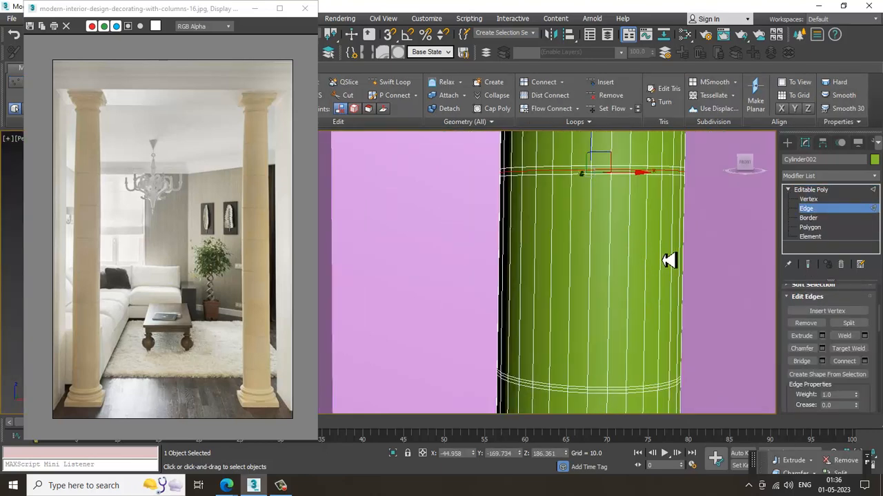
{"action": "middle_click_drag", "start_coordinate": [669, 260], "coordinate": [674, 323]}
{"action": "left_click", "coordinate": [821, 336]}
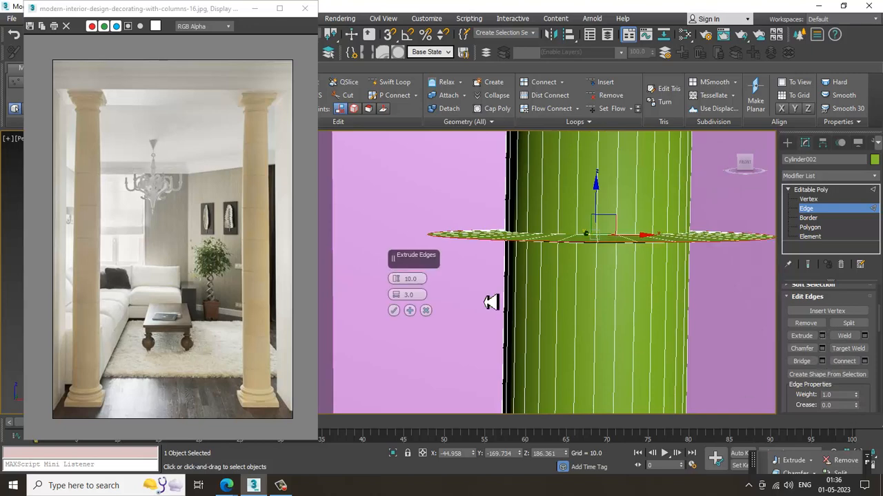
{"action": "middle_click_drag", "start_coordinate": [490, 302], "coordinate": [423, 310], "text": "alt"}
{"action": "left_click_drag", "start_coordinate": [400, 281], "coordinate": [435, 340]}
{"action": "middle_click_drag", "start_coordinate": [434, 340], "coordinate": [444, 305], "text": "alt"}
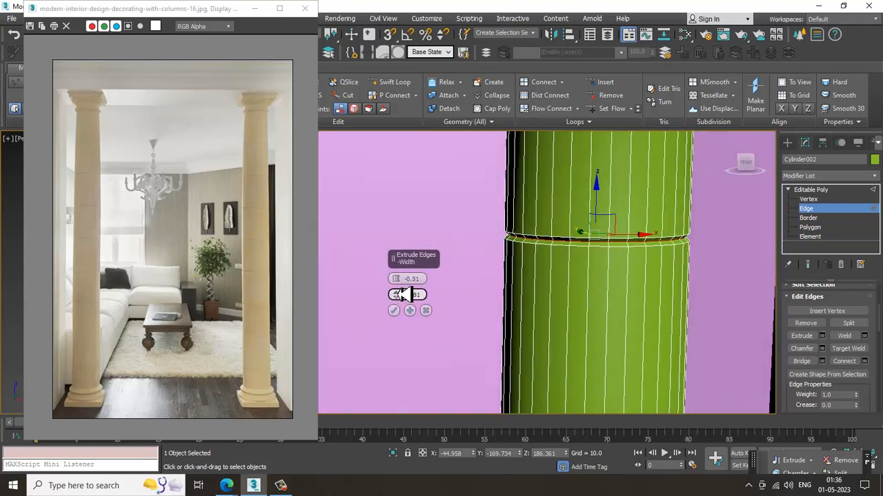
{"action": "left_click_drag", "start_coordinate": [406, 295], "coordinate": [421, 313]}
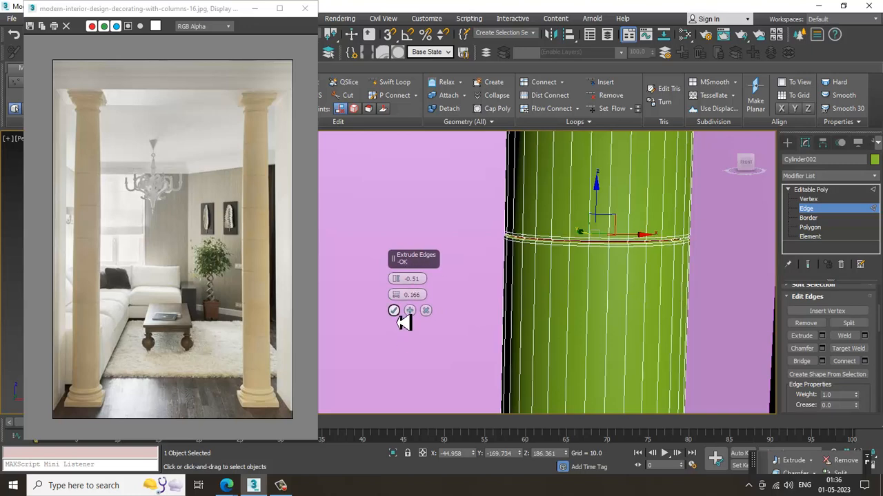
{"action": "left_click", "coordinate": [395, 312]}
{"action": "scroll", "coordinate": [527, 357], "scroll_direction": "down", "scroll_amount": 5}
{"action": "scroll", "coordinate": [532, 335], "scroll_direction": "up", "scroll_amount": 4}
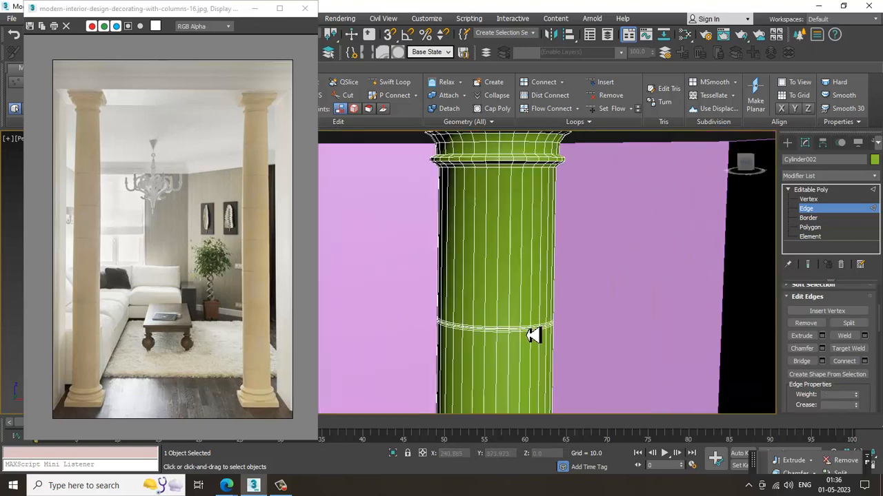
- Extrude the middle edge loop of the shaft's uppermost band with height -0.156 and width 0.048
{"action": "key", "text": "F4"}
{"action": "middle_click_drag", "start_coordinate": [559, 330], "coordinate": [580, 276]}
{"action": "scroll", "coordinate": [563, 275], "scroll_direction": "down", "scroll_amount": 3}
{"action": "key", "text": "w"}
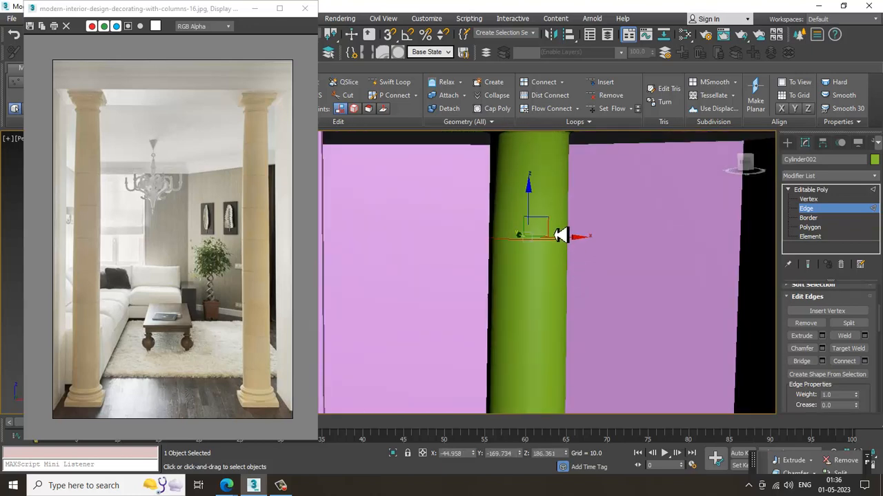
{"action": "key", "text": "F4"}
{"action": "scroll", "coordinate": [545, 251], "scroll_direction": "up", "scroll_amount": 3}
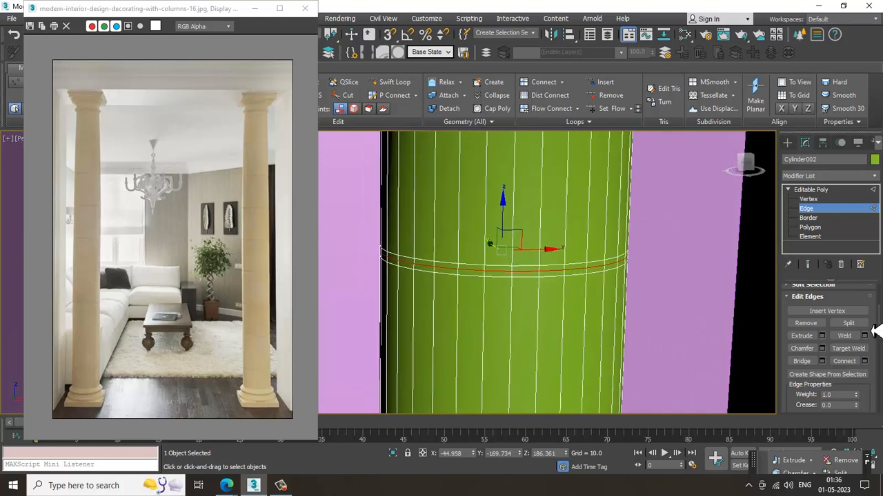
{"action": "left_click", "coordinate": [822, 336]}
{"action": "scroll", "coordinate": [404, 286], "scroll_direction": "up", "scroll_amount": 2}
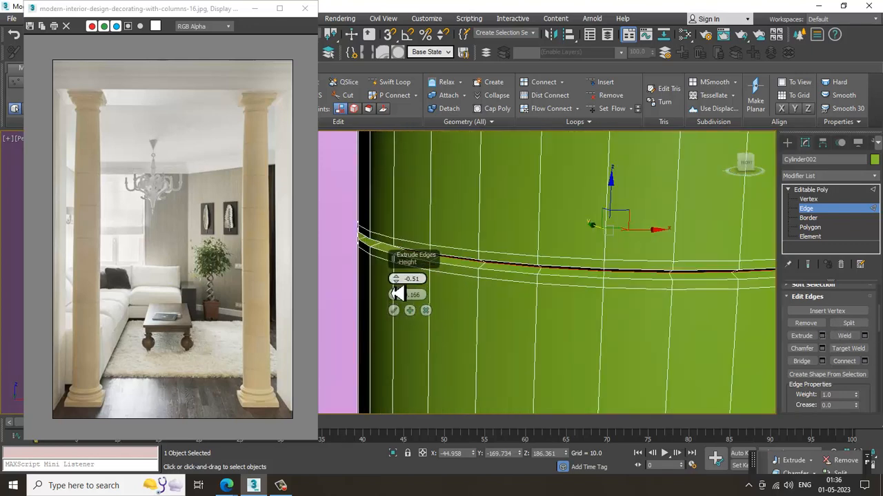
{"action": "left_click_drag", "start_coordinate": [400, 283], "coordinate": [404, 296]}
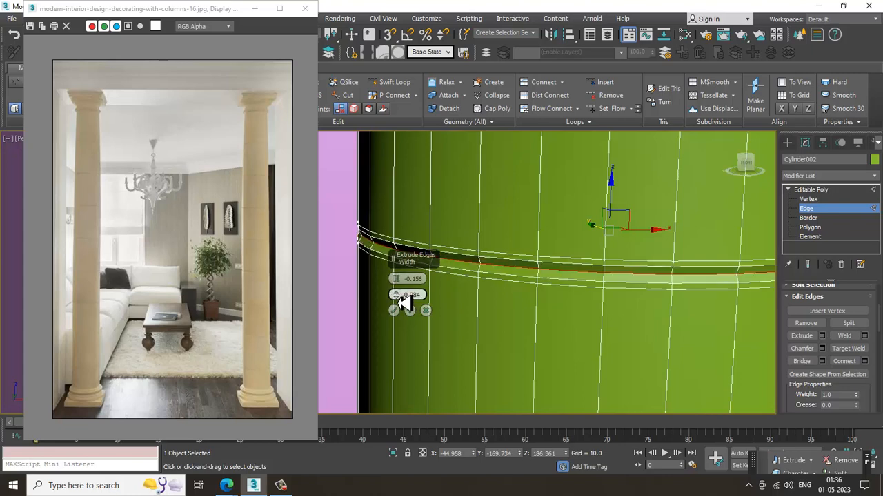
{"action": "right_click", "coordinate": [404, 297]}
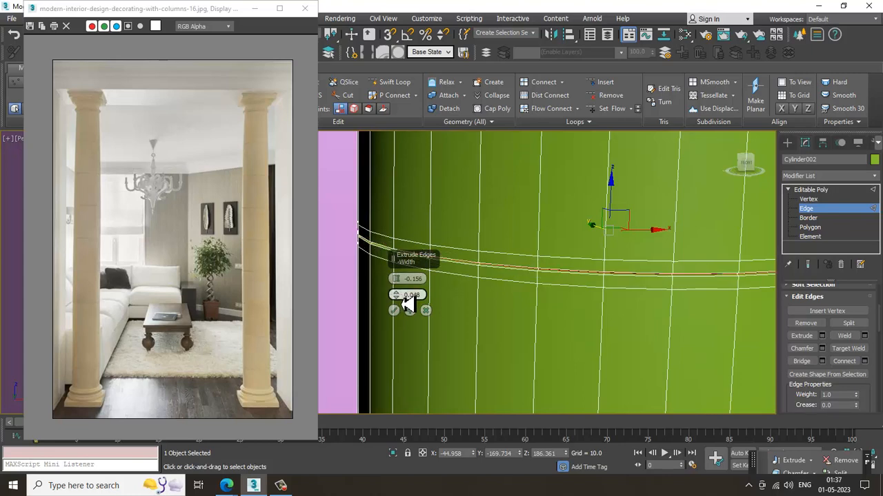
{"action": "left_click", "coordinate": [394, 312]}
- Extrude the middle edge loop of the shaft's second band with height -0.156 and width 0.048
{"action": "scroll", "coordinate": [481, 337], "scroll_direction": "down", "scroll_amount": 4}
{"action": "middle_click_drag", "start_coordinate": [480, 336], "coordinate": [521, 178]}
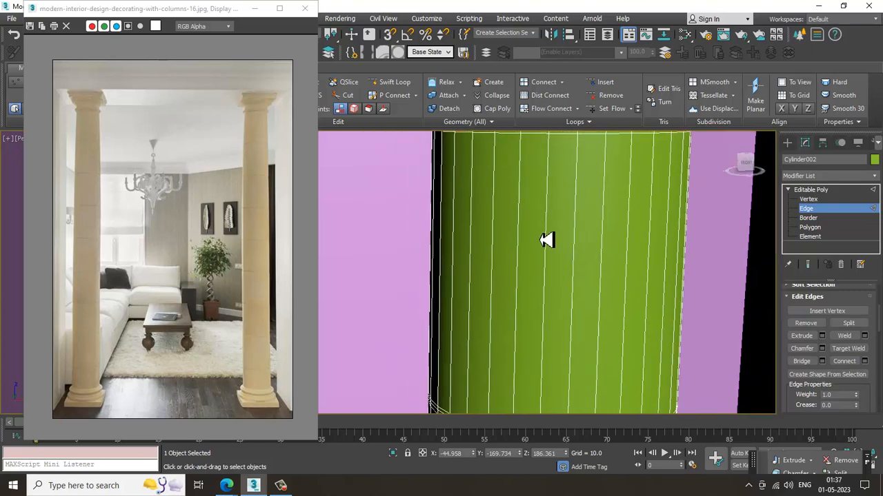
{"action": "middle_click_drag", "start_coordinate": [545, 239], "coordinate": [518, 339]}
{"action": "scroll", "coordinate": [518, 338], "scroll_direction": "up", "scroll_amount": 2}
{"action": "double_click", "coordinate": [542, 282]}
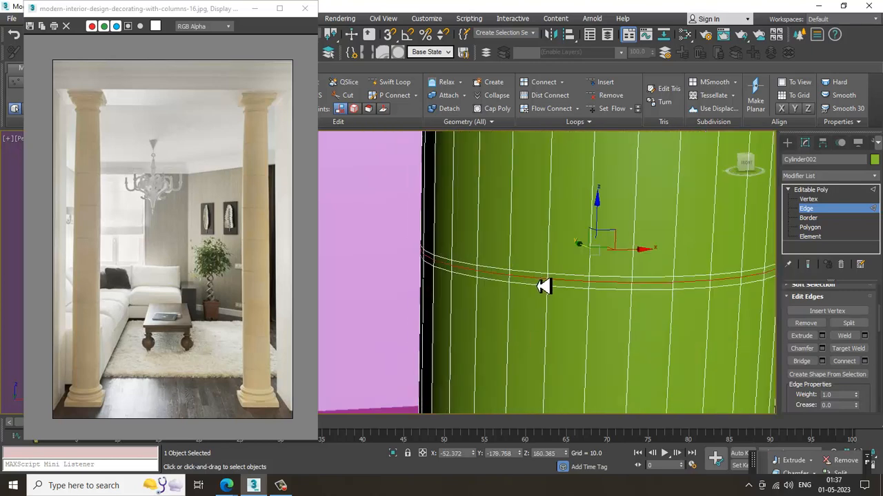
{"action": "left_click", "coordinate": [822, 348]}
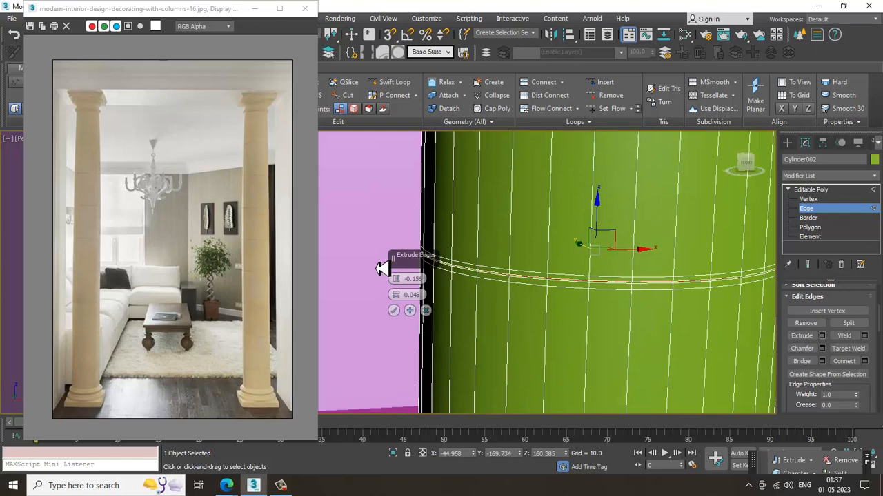
{"action": "left_click", "coordinate": [400, 315]}
- Extrude the middle edge loop of the shaft's third band with height -0.156 and width 0.058
{"action": "middle_click_drag", "start_coordinate": [543, 313], "coordinate": [564, 234], "text": "alt"}
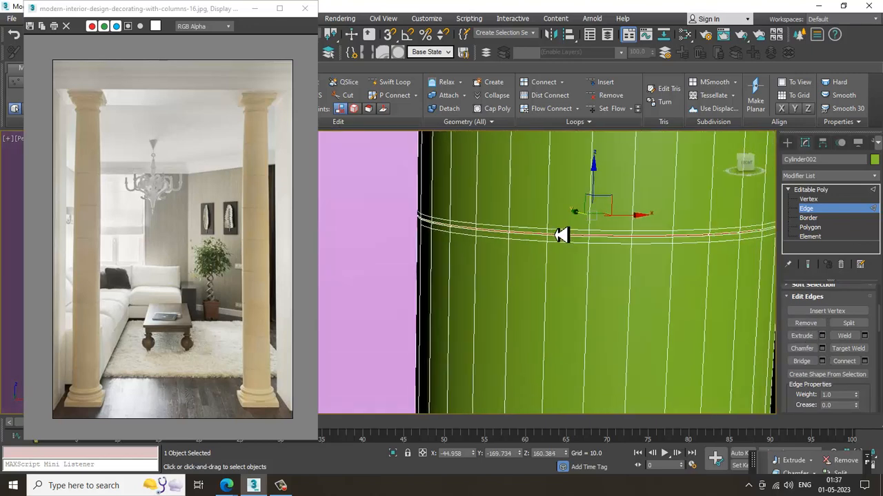
{"action": "scroll", "coordinate": [561, 238], "scroll_direction": "down", "scroll_amount": 2}
{"action": "middle_click_drag", "start_coordinate": [557, 276], "coordinate": [556, 377]}
{"action": "scroll", "coordinate": [539, 394], "scroll_direction": "up", "scroll_amount": 2}
{"action": "middle_click_drag", "start_coordinate": [528, 413], "coordinate": [528, 332]}
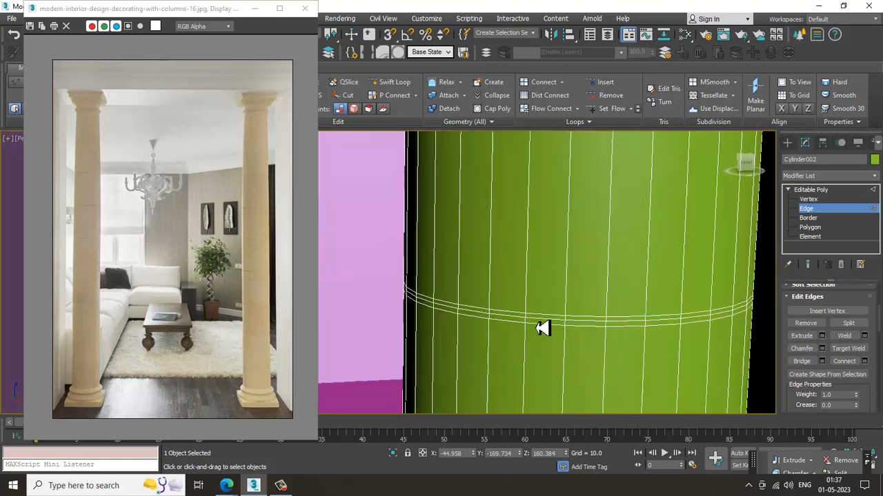
{"action": "double_click", "coordinate": [544, 325]}
{"action": "left_click", "coordinate": [822, 336]}
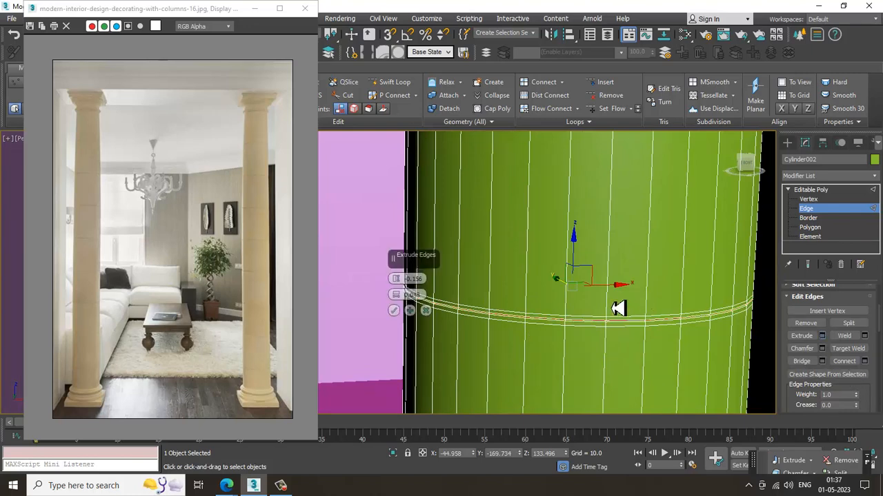
{"action": "scroll", "coordinate": [531, 297], "scroll_direction": "up", "scroll_amount": 2}
{"action": "left_click_drag", "start_coordinate": [398, 283], "coordinate": [404, 299]}
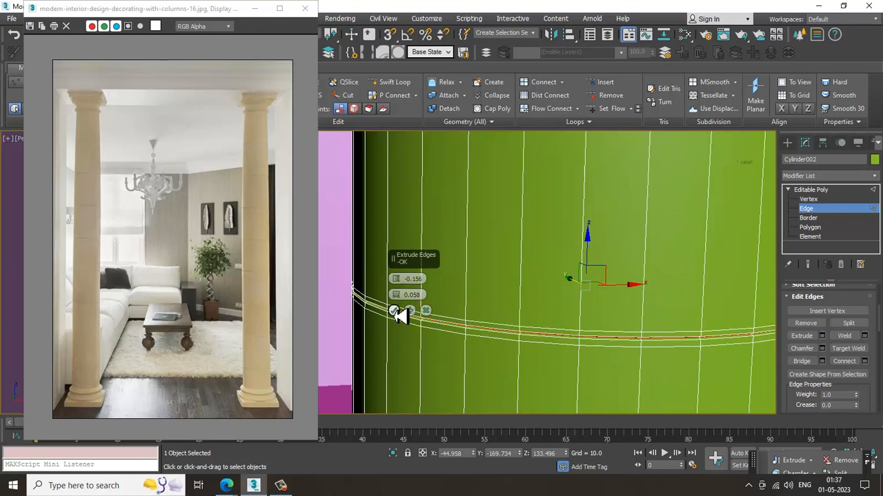
{"action": "left_click", "coordinate": [393, 313]}
- Extrude the middle edge loop of the shaft's fourth band with height -0.156 and width 0.058
{"action": "scroll", "coordinate": [400, 318], "scroll_direction": "down", "scroll_amount": 3}
{"action": "middle_click_drag", "start_coordinate": [400, 319], "coordinate": [530, 135]}
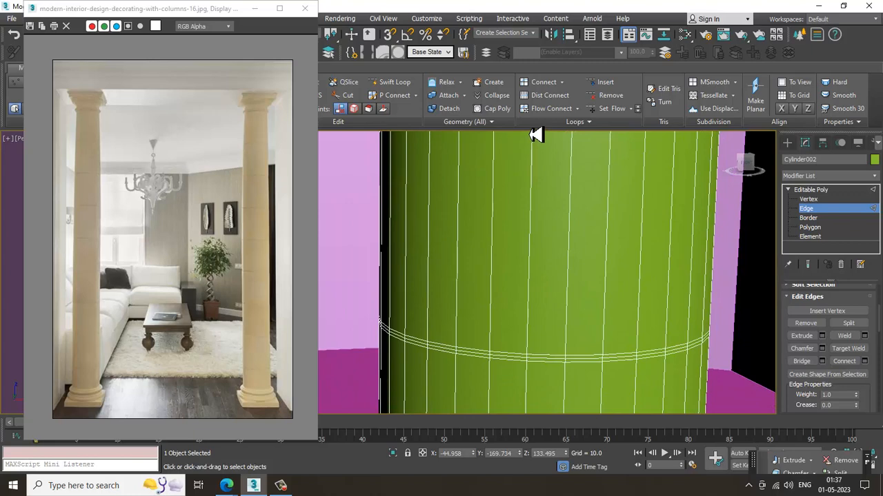
{"action": "double_click", "coordinate": [509, 358]}
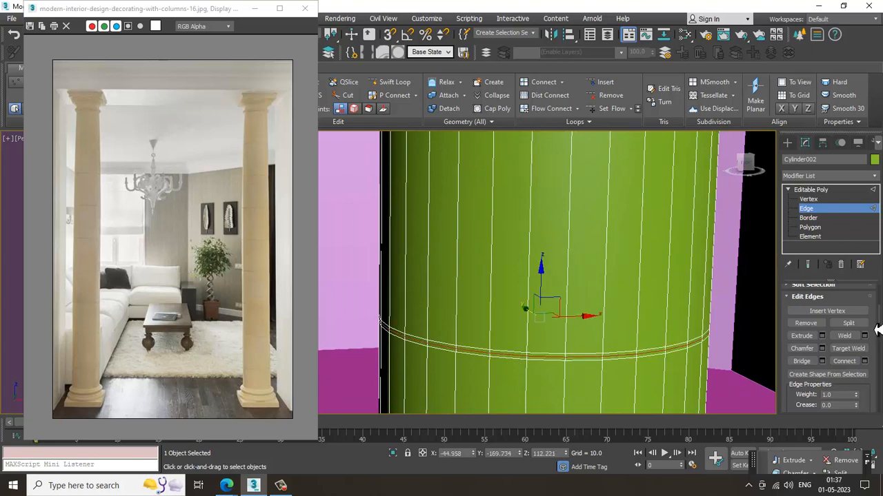
{"action": "left_click", "coordinate": [822, 336]}
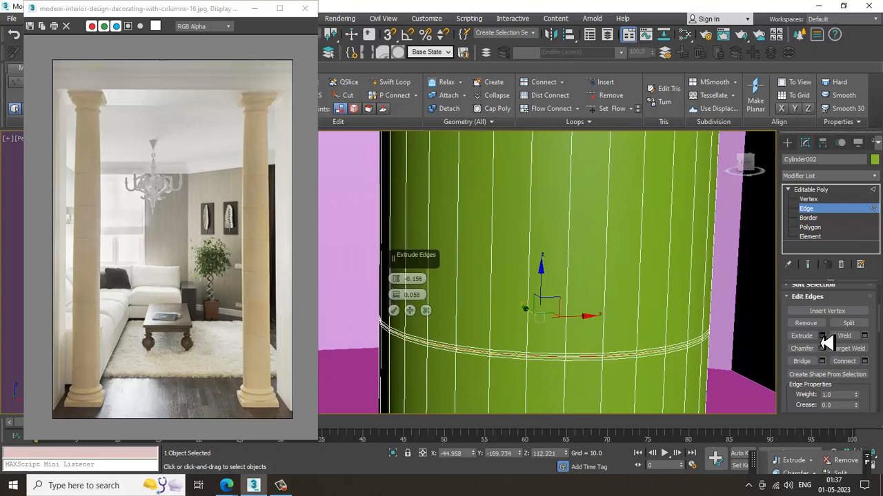
{"action": "left_click", "coordinate": [394, 311]}
- Leave the column's edge editing and convert the room's wall object to an Editable Poly
{"action": "scroll", "coordinate": [494, 314], "scroll_direction": "down", "scroll_amount": 4}
{"action": "middle_click_drag", "start_coordinate": [638, 300], "coordinate": [633, 192]}
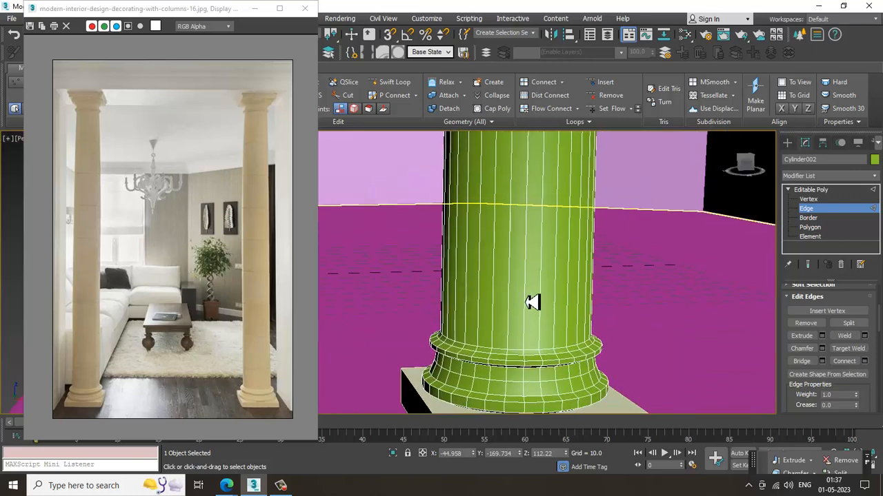
{"action": "middle_click_drag", "start_coordinate": [560, 206], "coordinate": [535, 386]}
{"action": "scroll", "coordinate": [552, 324], "scroll_direction": "down", "scroll_amount": 8}
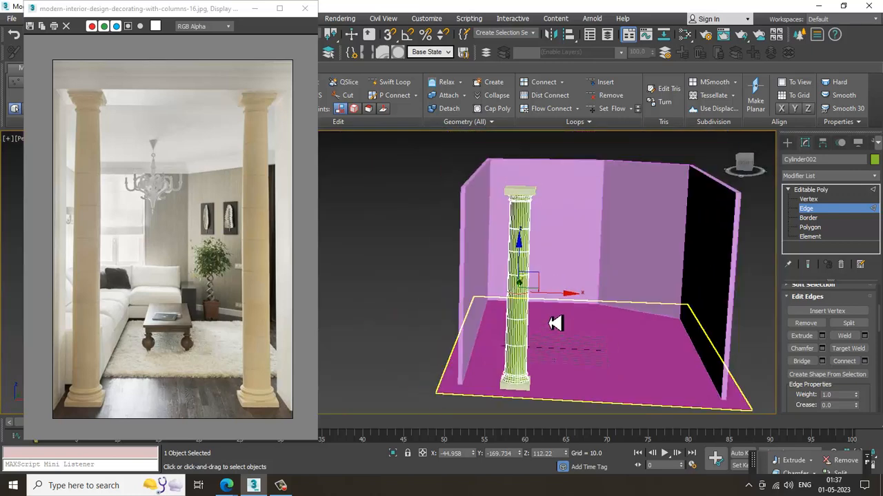
{"action": "middle_click_drag", "start_coordinate": [542, 263], "coordinate": [544, 284]}
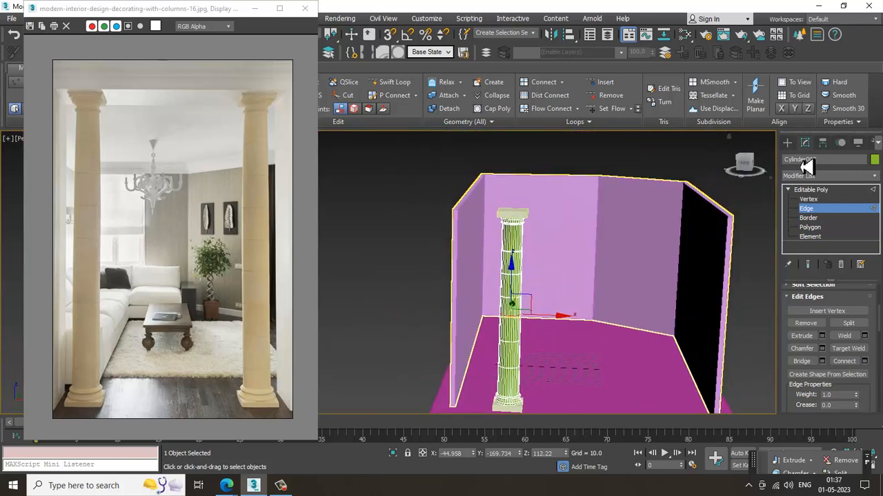
{"action": "left_click", "coordinate": [786, 142]}
{"action": "left_click", "coordinate": [651, 211]}
{"action": "middle_click_drag", "start_coordinate": [651, 211], "coordinate": [475, 183], "text": "alt"}
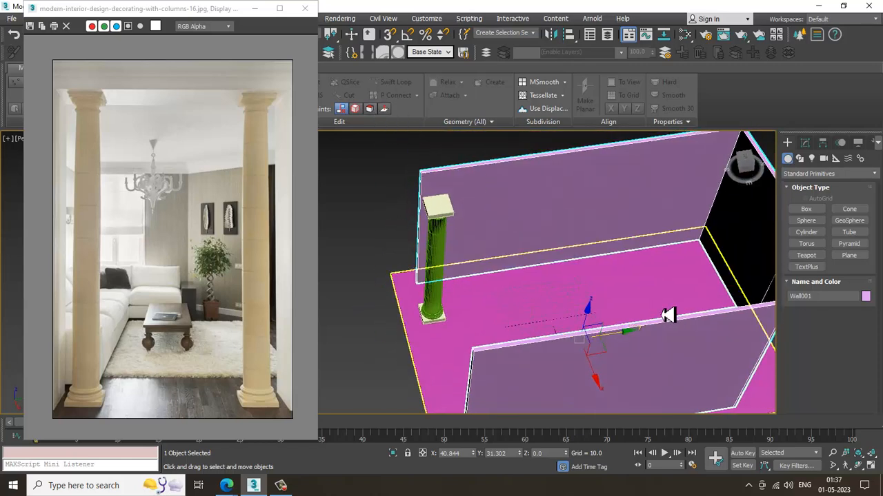
{"action": "right_click", "coordinate": [561, 180]}
{"action": "mouse_move", "coordinate": [591, 290]}
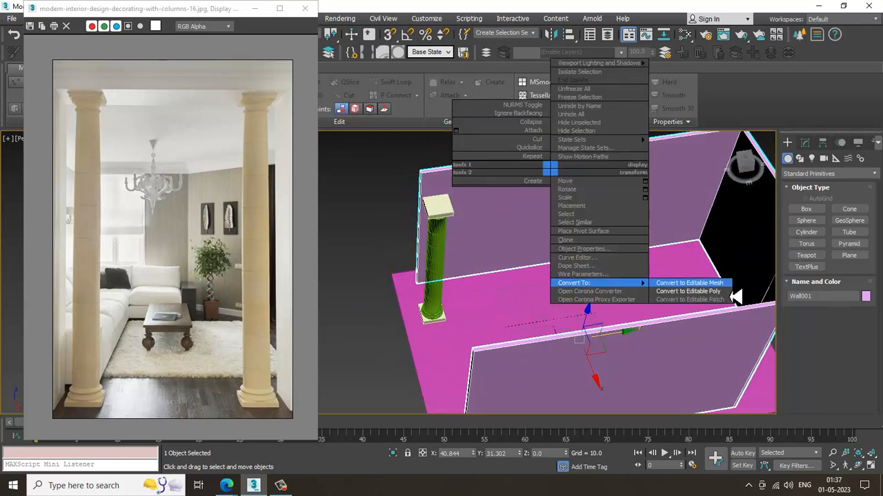
{"action": "left_click", "coordinate": [697, 300]}
- Add a vertical Swift Loop near the open front end of the wall beside the column
{"action": "left_click", "coordinate": [395, 83]}
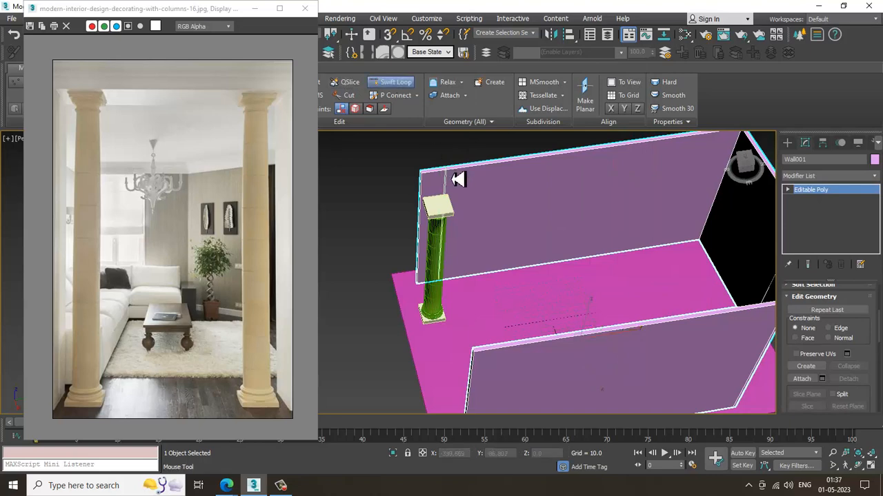
{"action": "middle_click_drag", "start_coordinate": [459, 179], "coordinate": [519, 244], "text": "alt"}
{"action": "key", "text": "Escape"}
- Extrude the narrow strip polygon at the wall's front end 18.148 units toward the column and leave polygon editing
{"action": "key", "text": "4"}
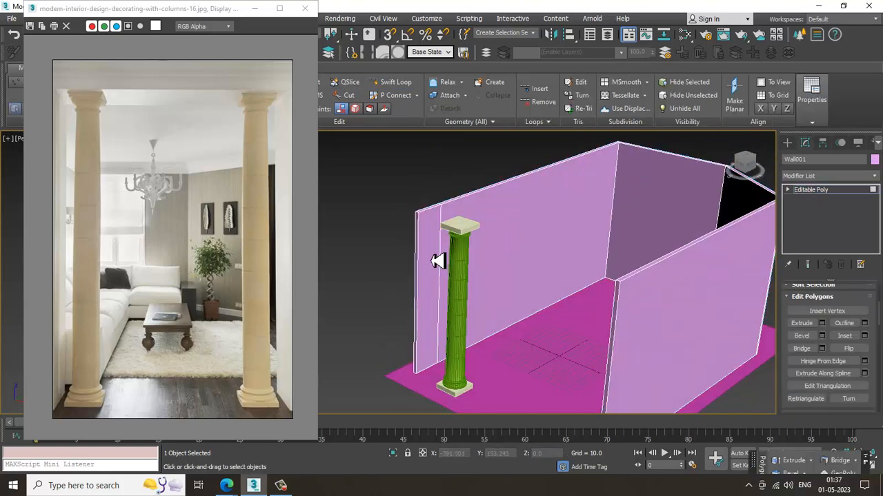
{"action": "left_click", "coordinate": [434, 259]}
{"action": "middle_click_drag", "start_coordinate": [497, 290], "coordinate": [523, 295], "text": "alt"}
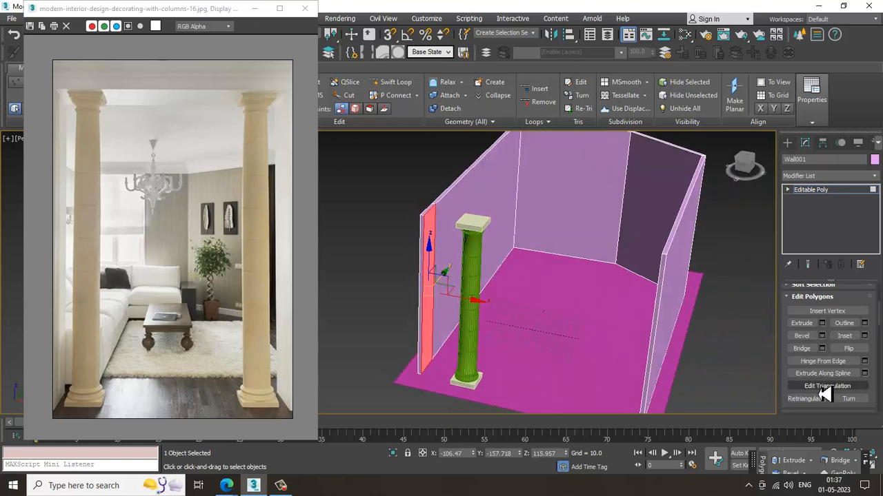
{"action": "left_click", "coordinate": [822, 324]}
{"action": "middle_click_drag", "start_coordinate": [655, 324], "coordinate": [423, 308], "text": "alt"}
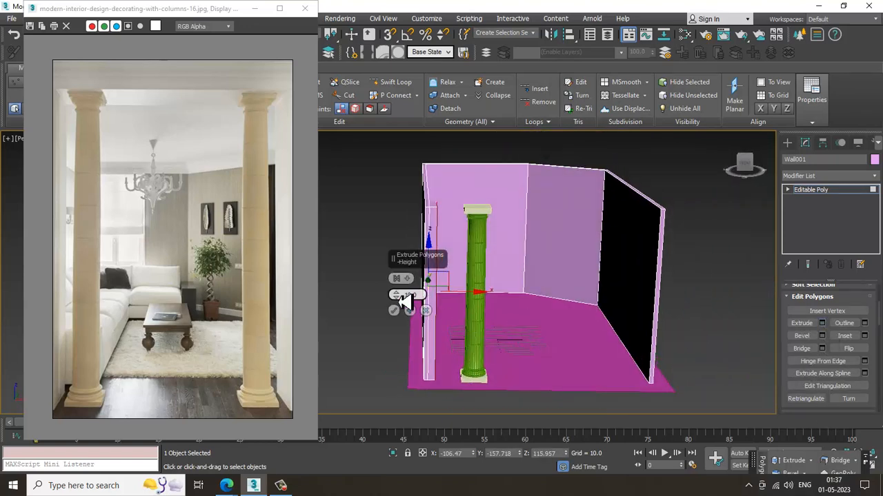
{"action": "left_click_drag", "start_coordinate": [400, 292], "coordinate": [395, 262]}
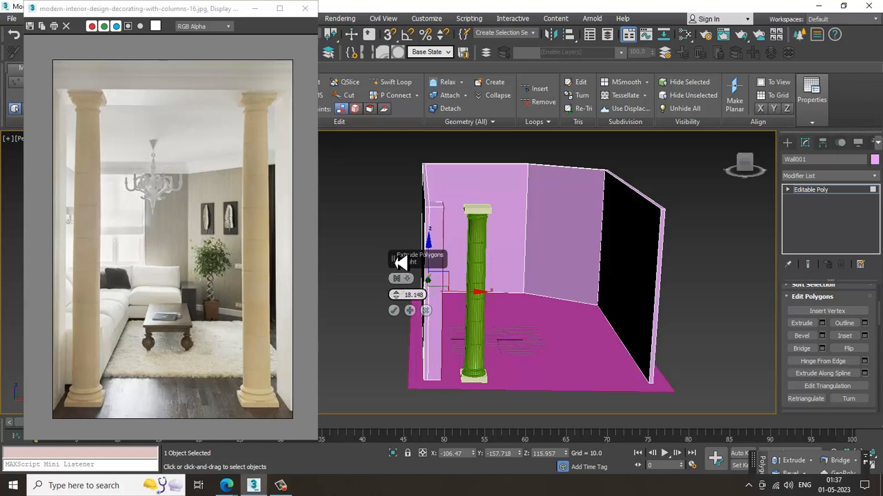
{"action": "left_click", "coordinate": [394, 311]}
{"action": "middle_click_drag", "start_coordinate": [403, 318], "coordinate": [525, 325], "text": "alt"}
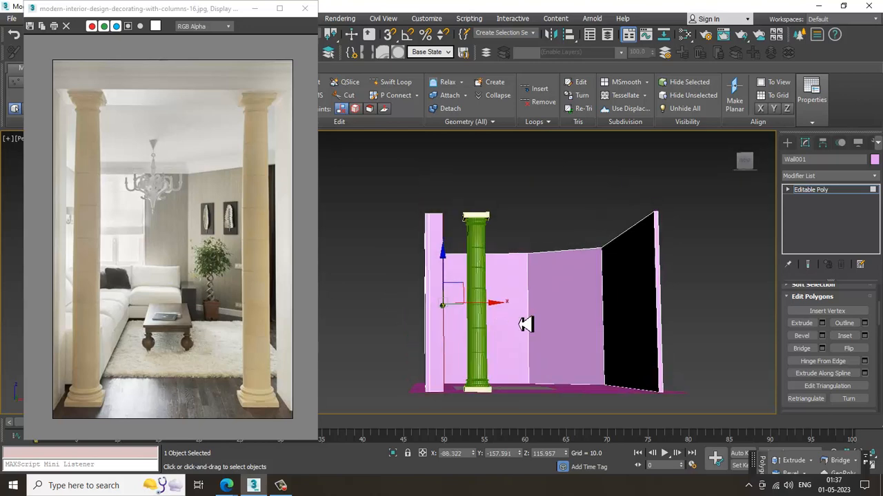
{"action": "left_click", "coordinate": [847, 201]}
- Move the vertices of the angled wall and the wall opposite the column outward along X by about 63 units
{"action": "scroll", "coordinate": [481, 269], "scroll_direction": "up", "scroll_amount": 3}
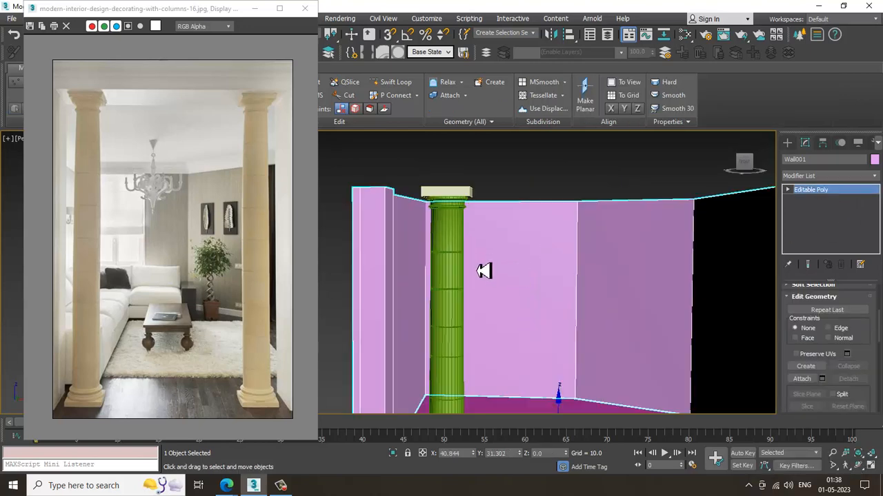
{"action": "scroll", "coordinate": [506, 220], "scroll_direction": "up", "scroll_amount": 3}
{"action": "scroll", "coordinate": [473, 241], "scroll_direction": "down", "scroll_amount": 2}
{"action": "scroll", "coordinate": [475, 242], "scroll_direction": "up", "scroll_amount": 6}
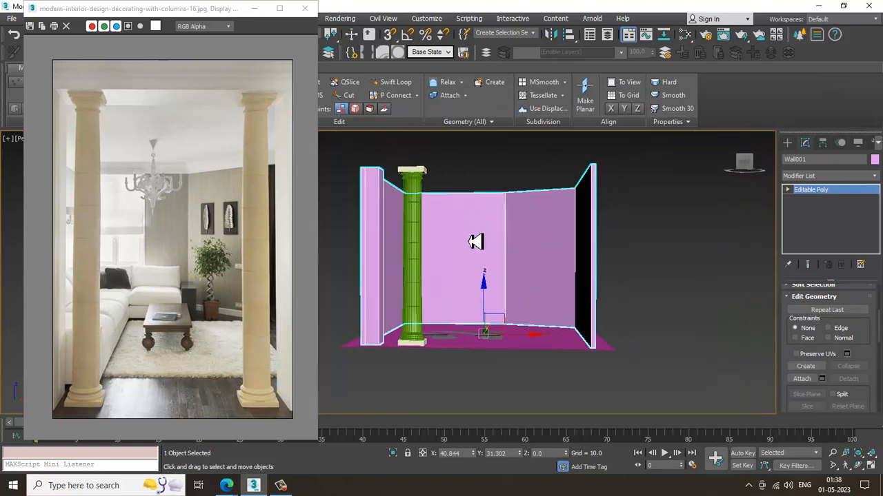
{"action": "scroll", "coordinate": [470, 250], "scroll_direction": "down", "scroll_amount": 6}
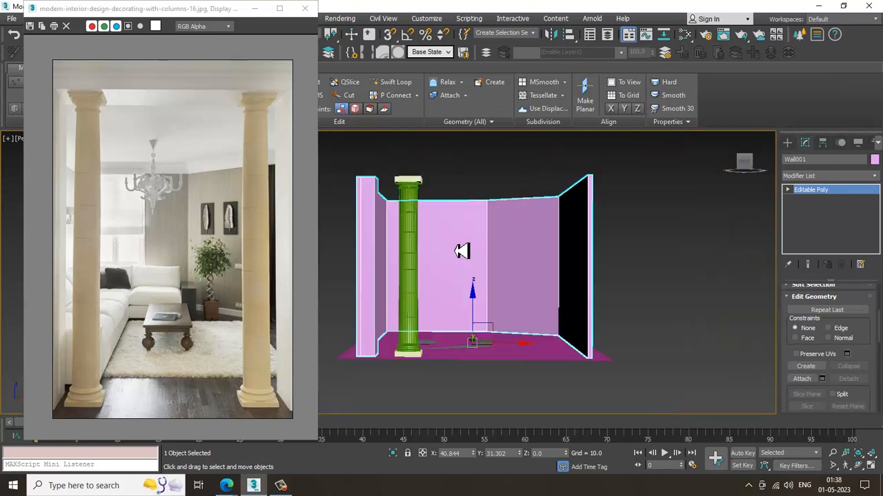
{"action": "middle_click_drag", "start_coordinate": [466, 250], "coordinate": [600, 240], "text": "alt"}
{"action": "scroll", "coordinate": [517, 238], "scroll_direction": "down", "scroll_amount": 4}
{"action": "key", "text": "1"}
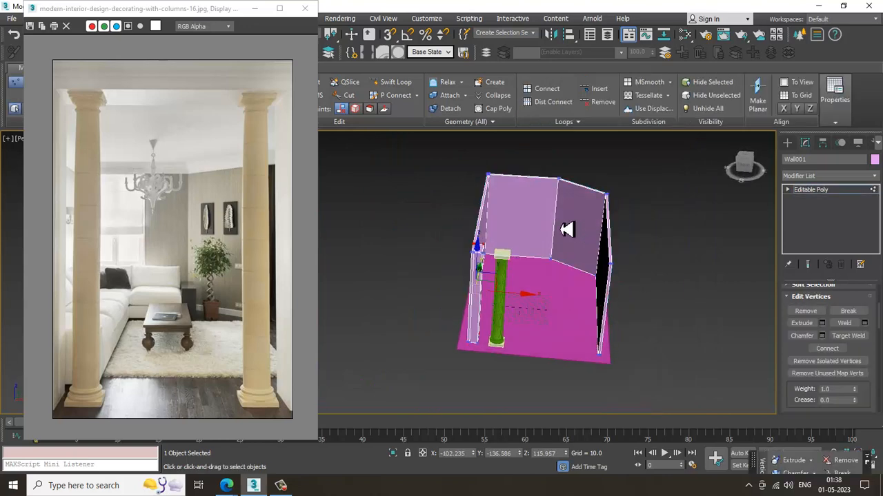
{"action": "left_click_drag", "start_coordinate": [618, 317], "coordinate": [667, 396]}
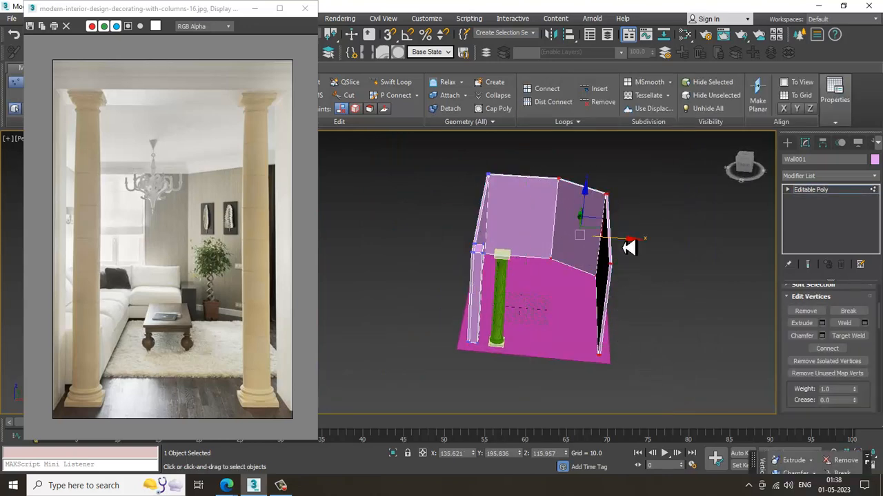
{"action": "left_click_drag", "start_coordinate": [628, 248], "coordinate": [651, 246]}
- Move the vertices at the room's far end outward along Y to deepen the room
{"action": "middle_click_drag", "start_coordinate": [651, 246], "coordinate": [501, 172], "text": "alt"}
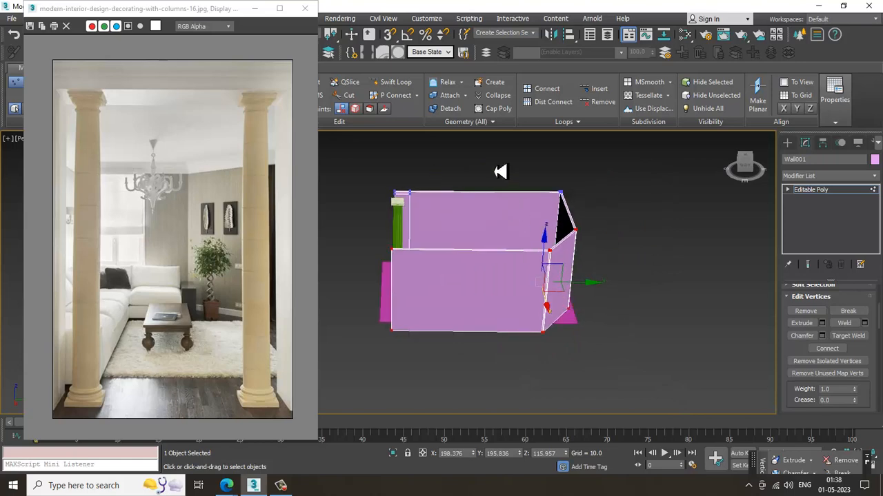
{"action": "left_click_drag", "start_coordinate": [495, 172], "coordinate": [669, 376]}
{"action": "middle_click_drag", "start_coordinate": [608, 270], "coordinate": [492, 255], "text": "alt"}
{"action": "scroll", "coordinate": [552, 245], "scroll_direction": "up", "scroll_amount": 3}
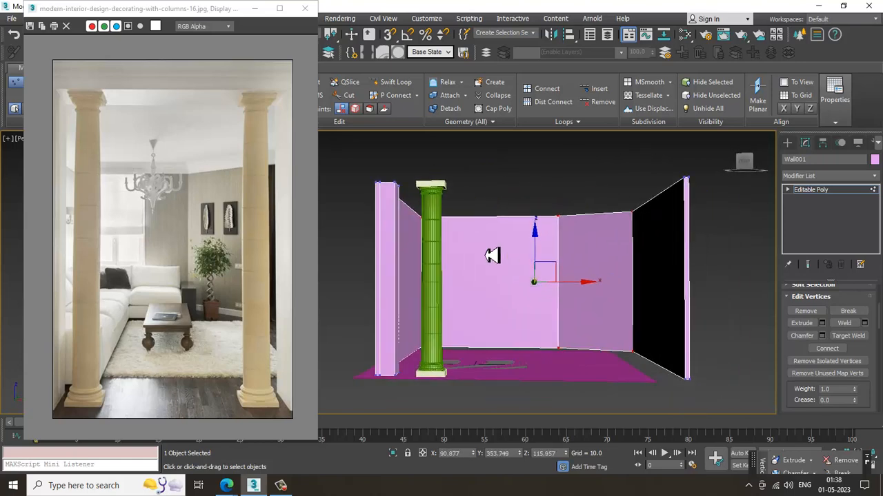
{"action": "key", "text": "Up"}
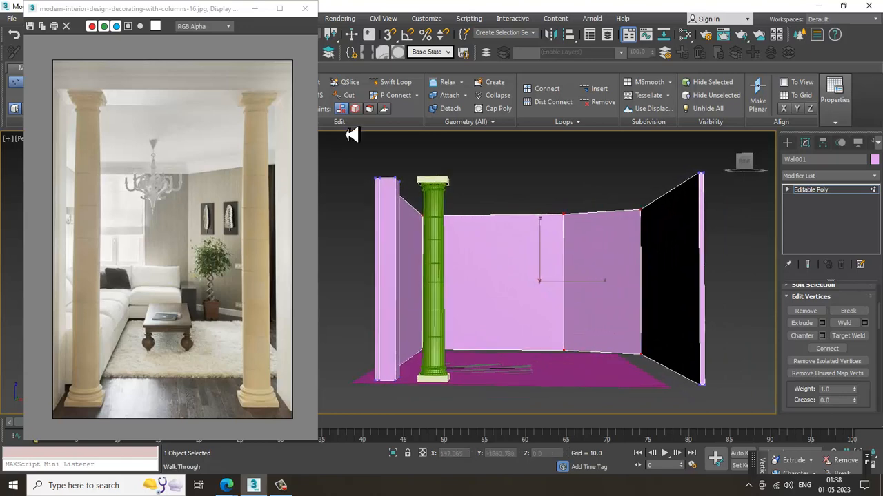
{"action": "key", "text": "Up"}
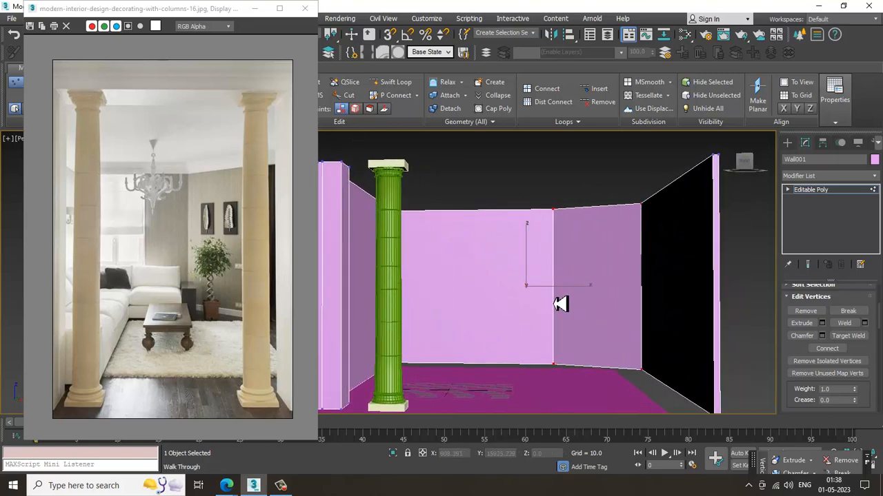
{"action": "key", "text": "Up"}
{"action": "left_click_drag", "start_coordinate": [580, 309], "coordinate": [581, 299]}
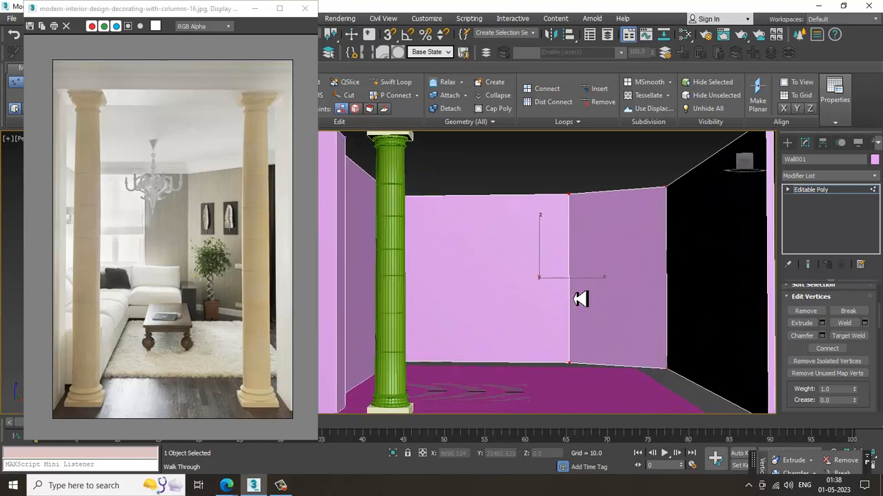
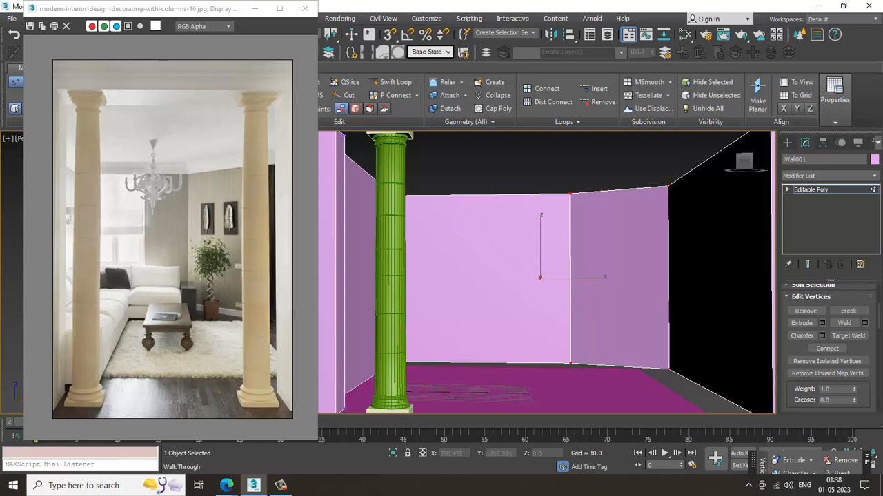
{"action": "left_click", "coordinate": [279, 485]}
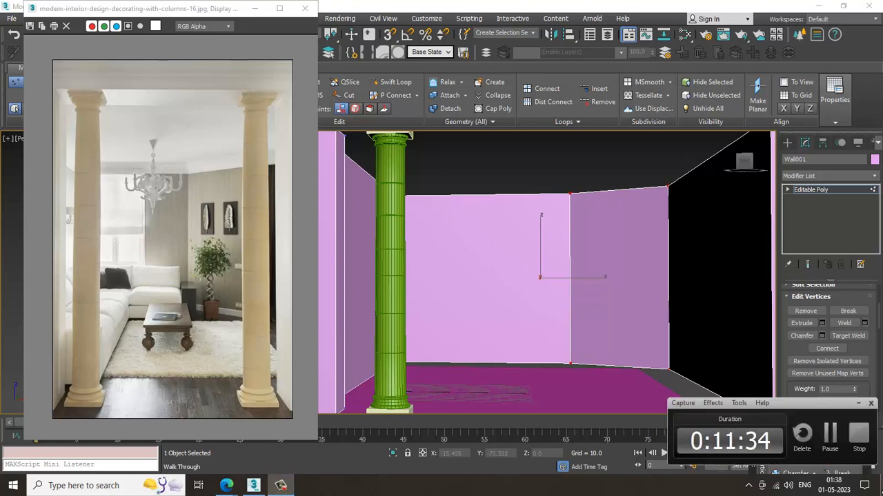
{"action": "left_click", "coordinate": [831, 434]}
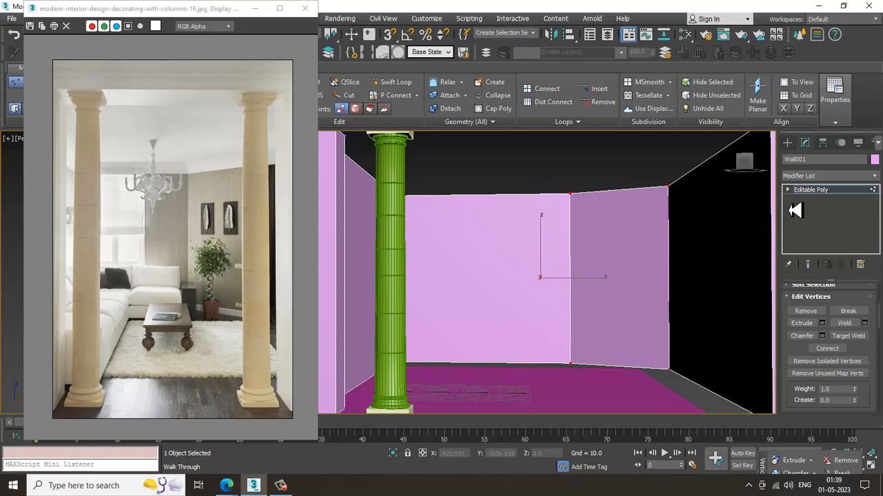
- Convert the floor plane to an editable poly and move its vertices beside the wall opposite the column about 46.5 units outward along X
{"action": "left_click", "coordinate": [832, 191]}
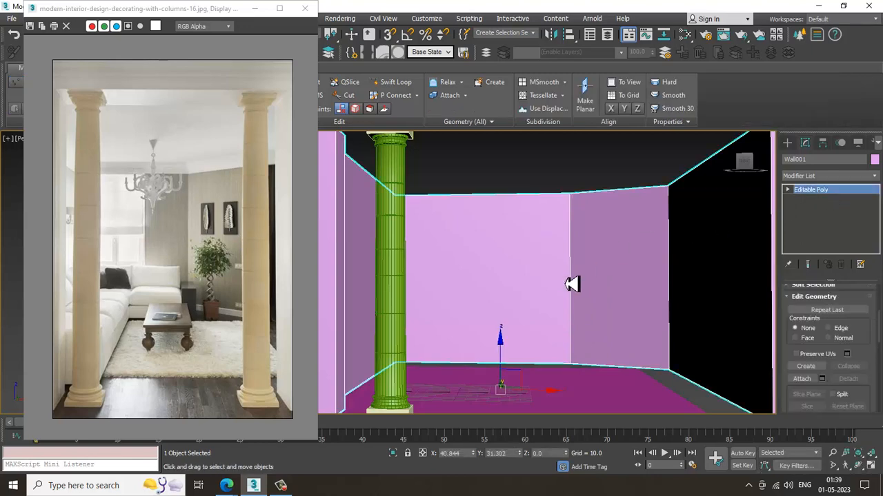
{"action": "scroll", "coordinate": [573, 281], "scroll_direction": "down", "scroll_amount": 3}
{"action": "middle_click_drag", "start_coordinate": [587, 236], "coordinate": [595, 333], "text": "alt"}
{"action": "left_click", "coordinate": [609, 370]}
{"action": "right_click", "coordinate": [526, 306]}
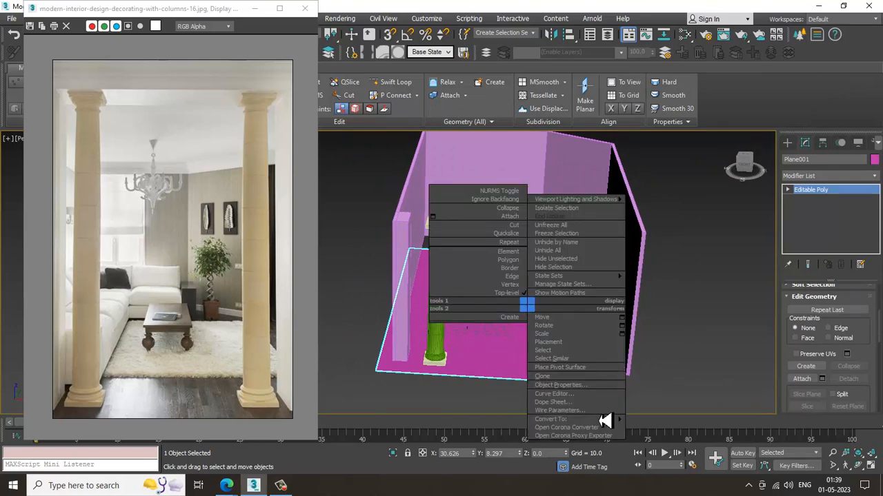
{"action": "mouse_move", "coordinate": [609, 420]}
{"action": "left_click", "coordinate": [691, 432]}
{"action": "key", "text": "1"}
{"action": "left_click_drag", "start_coordinate": [524, 224], "coordinate": [691, 466]}
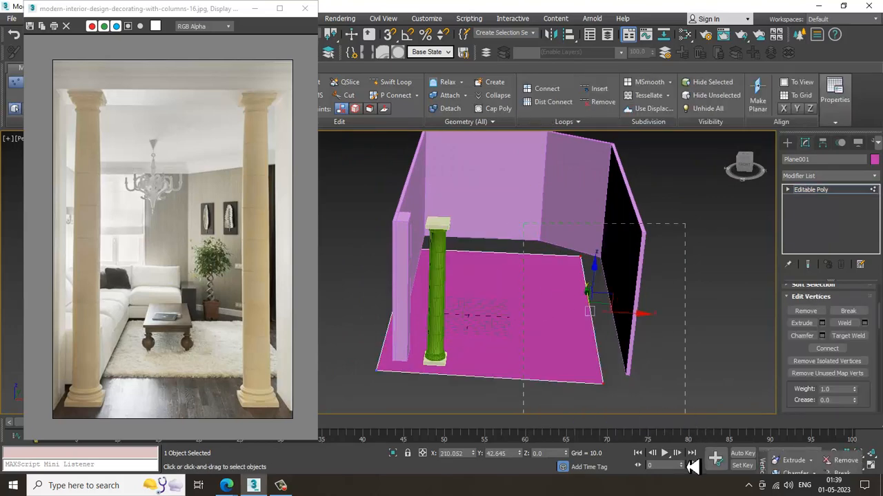
{"action": "left_click_drag", "start_coordinate": [626, 329], "coordinate": [659, 317]}
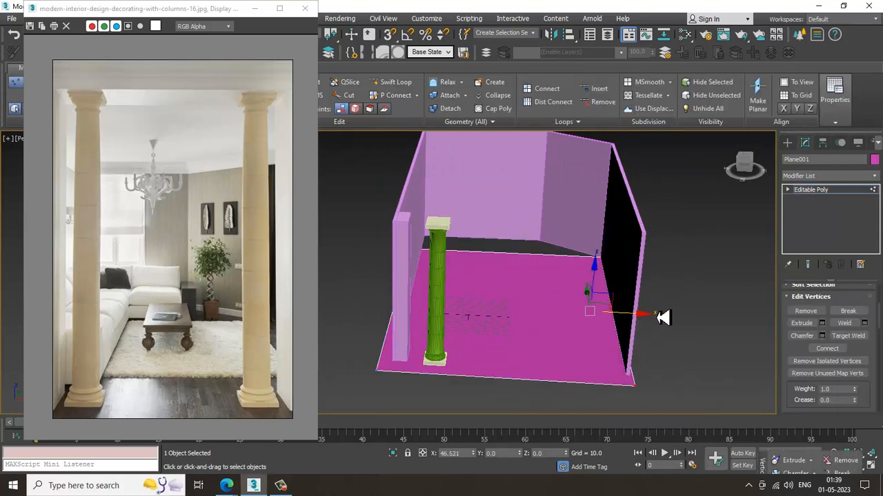
- Move the floor plane's far-end vertices outward along Y by about 126 units to reach the end walls, and leave vertex editing
{"action": "scroll", "coordinate": [658, 316], "scroll_direction": "down", "scroll_amount": 4}
{"action": "middle_click_drag", "start_coordinate": [660, 314], "coordinate": [483, 317], "text": "alt"}
{"action": "left_click_drag", "start_coordinate": [469, 196], "coordinate": [595, 330]}
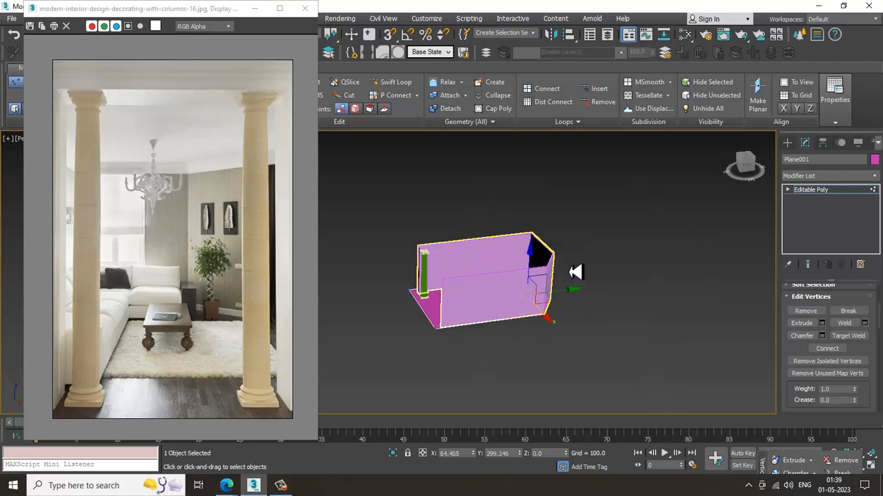
{"action": "middle_click_drag", "start_coordinate": [576, 272], "coordinate": [582, 313], "text": "alt"}
{"action": "left_click_drag", "start_coordinate": [566, 305], "coordinate": [591, 300]}
{"action": "middle_click_drag", "start_coordinate": [591, 299], "coordinate": [616, 390], "text": "alt"}
{"action": "scroll", "coordinate": [561, 282], "scroll_direction": "up", "scroll_amount": 8}
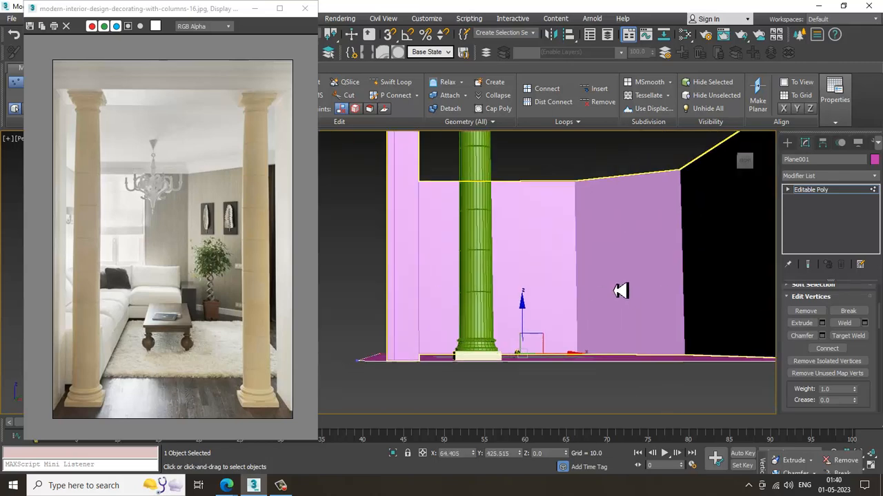
{"action": "middle_click_drag", "start_coordinate": [620, 290], "coordinate": [862, 204], "text": "alt"}
{"action": "left_click", "coordinate": [845, 196]}
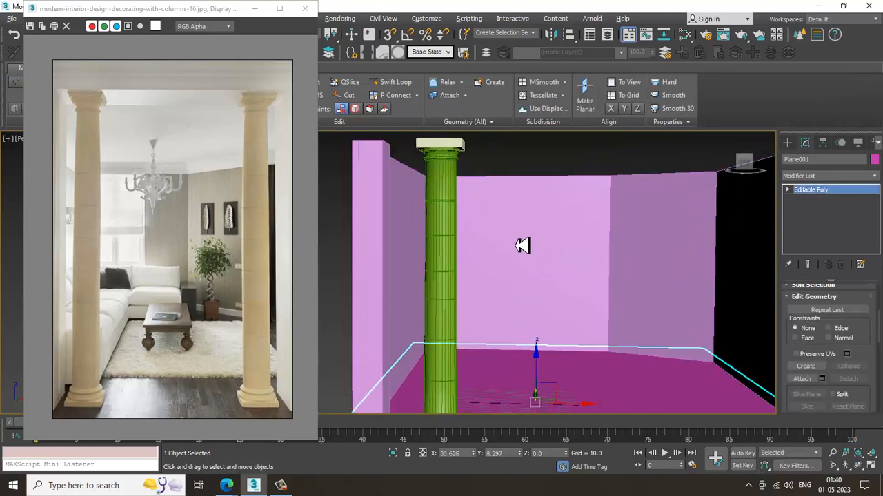
- Raise all top vertices of the walls along Z by about 31.5 units, above the column's capital
{"action": "middle_click_drag", "start_coordinate": [522, 244], "coordinate": [513, 216], "text": "alt"}
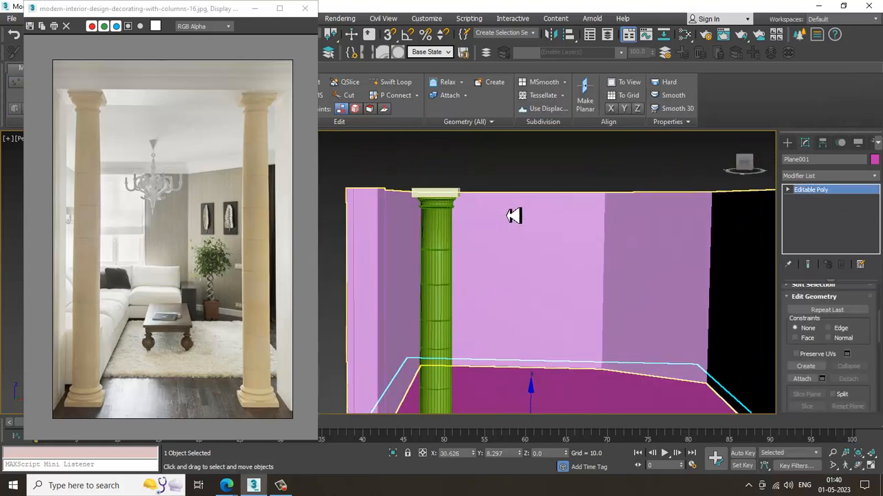
{"action": "left_click", "coordinate": [371, 221]}
{"action": "scroll", "coordinate": [379, 214], "scroll_direction": "down", "scroll_amount": 3}
{"action": "key", "text": "1"}
{"action": "left_click_drag", "start_coordinate": [349, 176], "coordinate": [785, 227]}
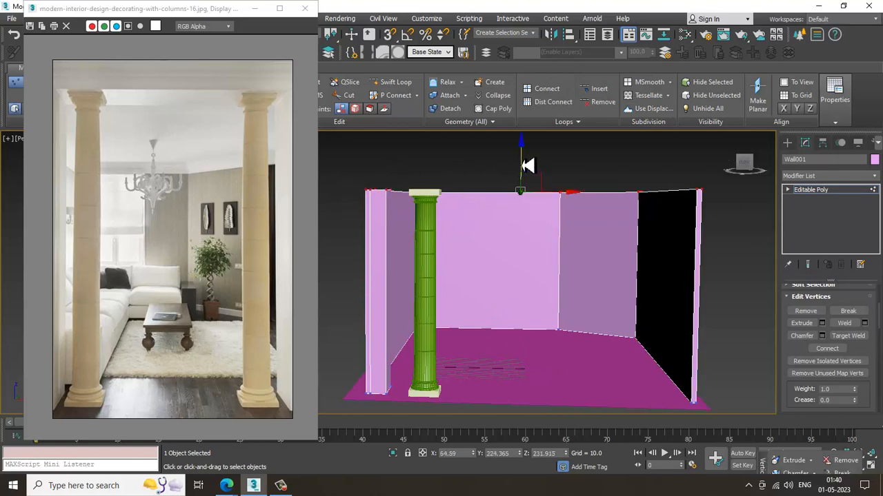
{"action": "left_click_drag", "start_coordinate": [528, 165], "coordinate": [533, 145]}
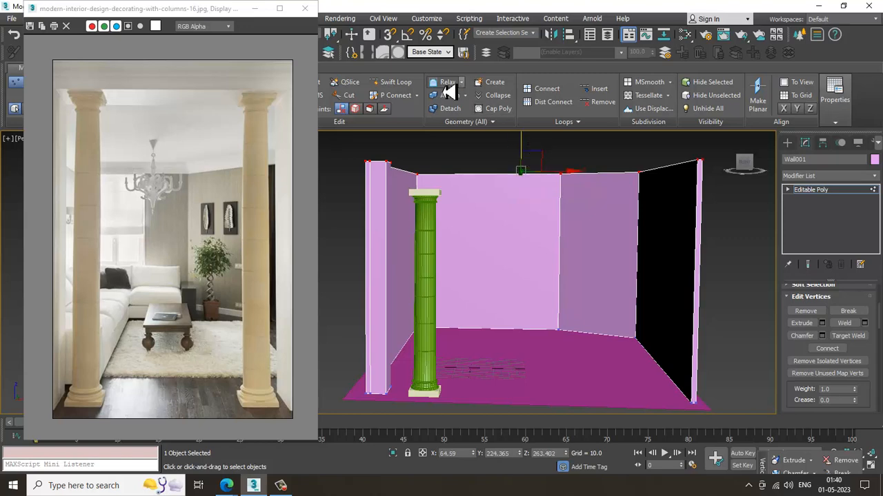
- Connect the walls' vertical edges with one horizontal edge loop and move it up to just above the column's capital
{"action": "left_click", "coordinate": [391, 82]}
{"action": "right_click", "coordinate": [507, 195]}
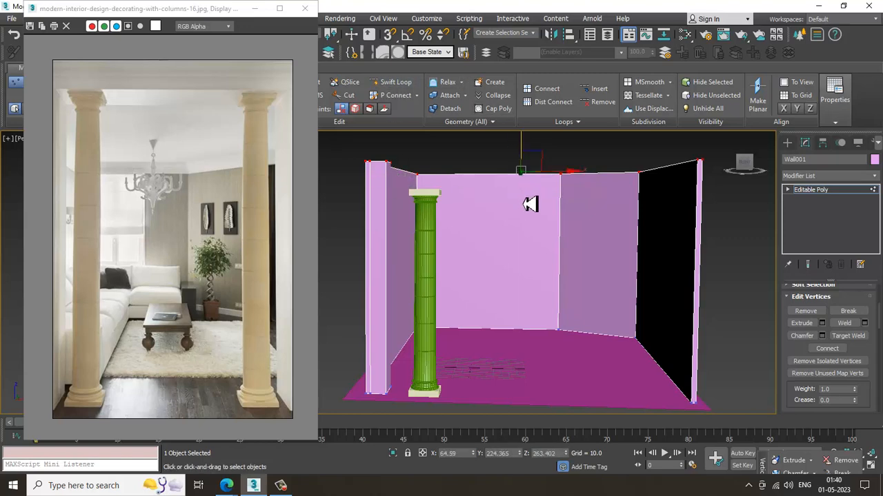
{"action": "key", "text": "2"}
{"action": "key", "text": "ctrl+a"}
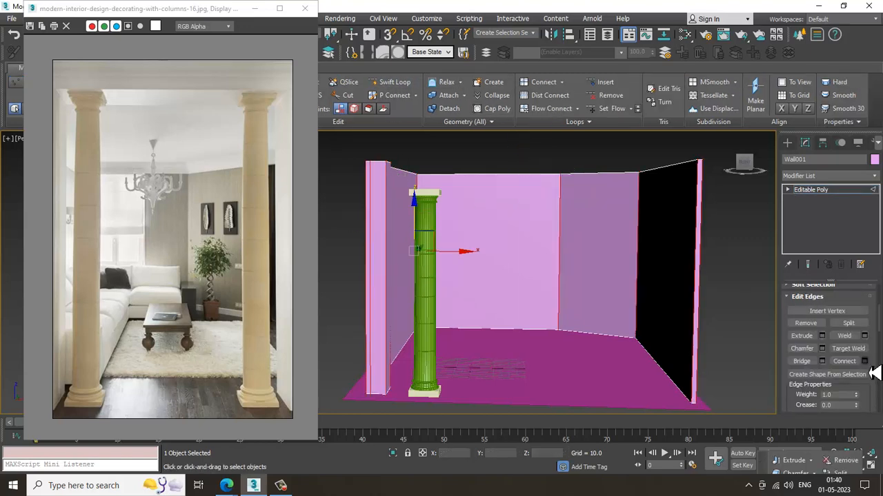
{"action": "left_click", "coordinate": [865, 362]}
{"action": "left_click", "coordinate": [402, 336]}
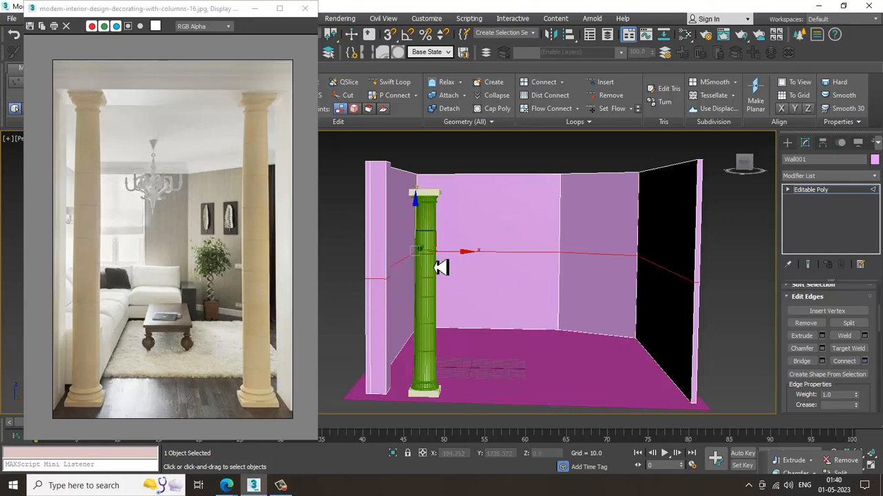
{"action": "left_click_drag", "start_coordinate": [423, 218], "coordinate": [455, 150]}
{"action": "middle_click_drag", "start_coordinate": [473, 233], "coordinate": [503, 246], "text": "alt"}
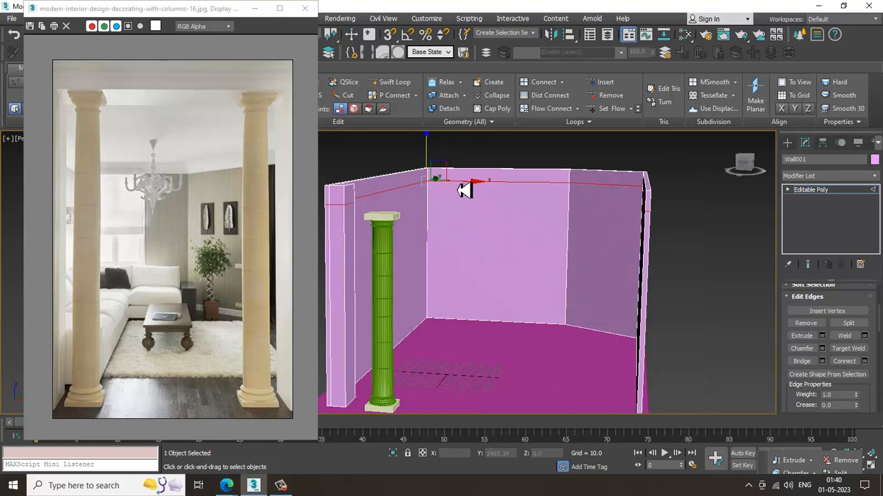
{"action": "left_click_drag", "start_coordinate": [433, 150], "coordinate": [447, 159]}
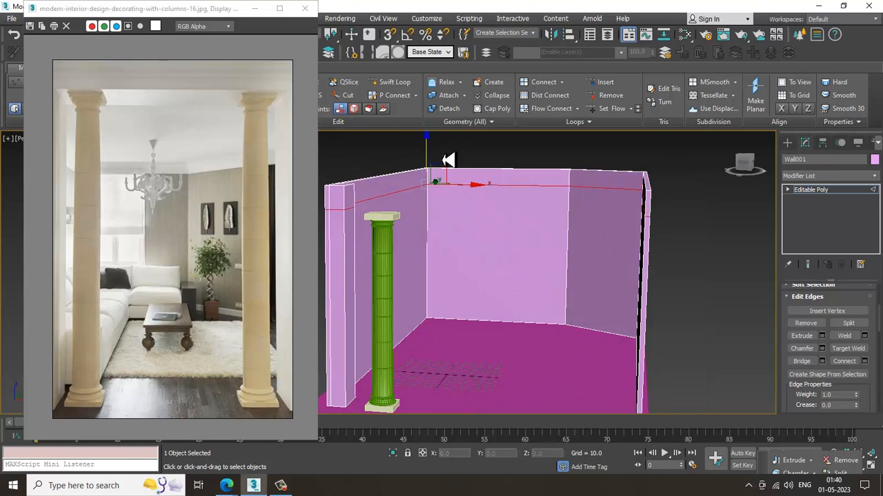
- Extrude the upper inner polygon of the front pillar 280.788 units across the room as a beam and adjust the beam's end along X
{"action": "key", "text": "2"}
{"action": "key", "text": "4"}
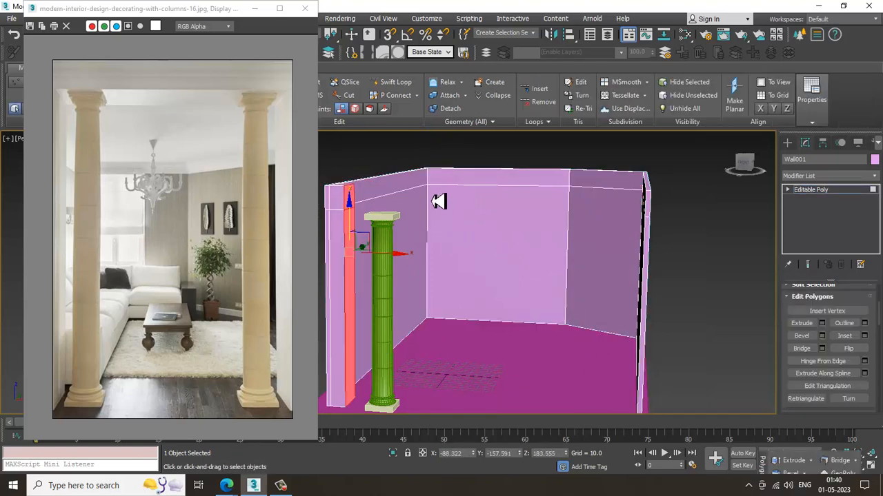
{"action": "middle_click_drag", "start_coordinate": [360, 209], "coordinate": [476, 207], "text": "alt"}
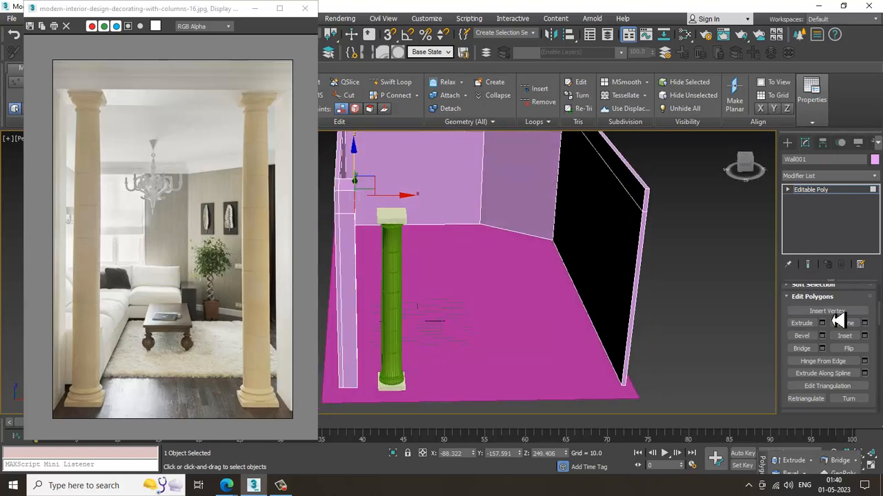
{"action": "left_click", "coordinate": [821, 323]}
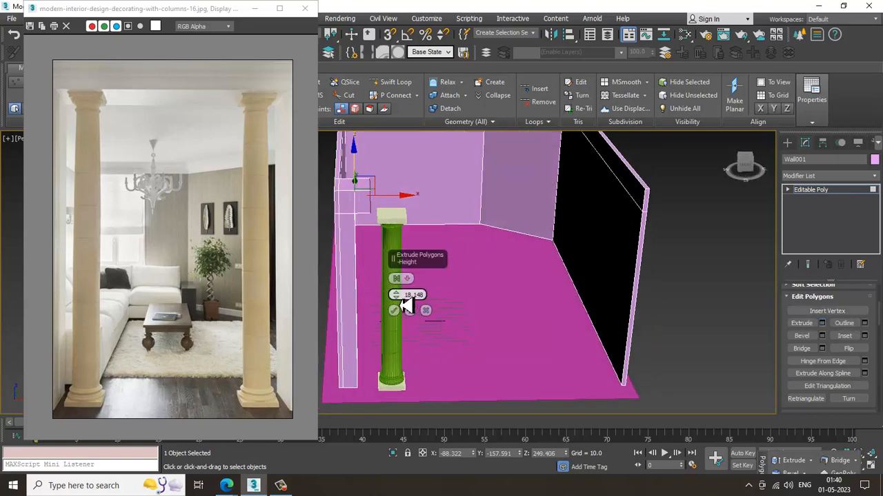
{"action": "left_click_drag", "start_coordinate": [403, 298], "coordinate": [612, 171]}
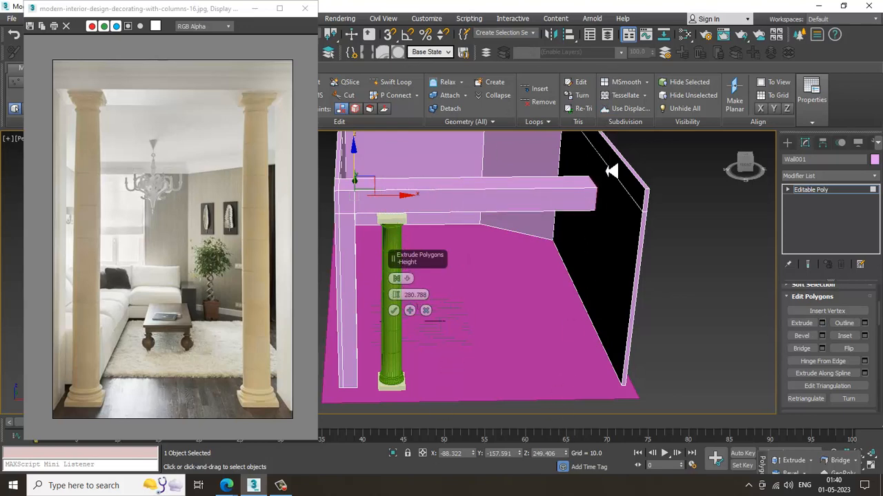
{"action": "left_click", "coordinate": [395, 311]}
{"action": "middle_click_drag", "start_coordinate": [480, 311], "coordinate": [588, 221], "text": "alt"}
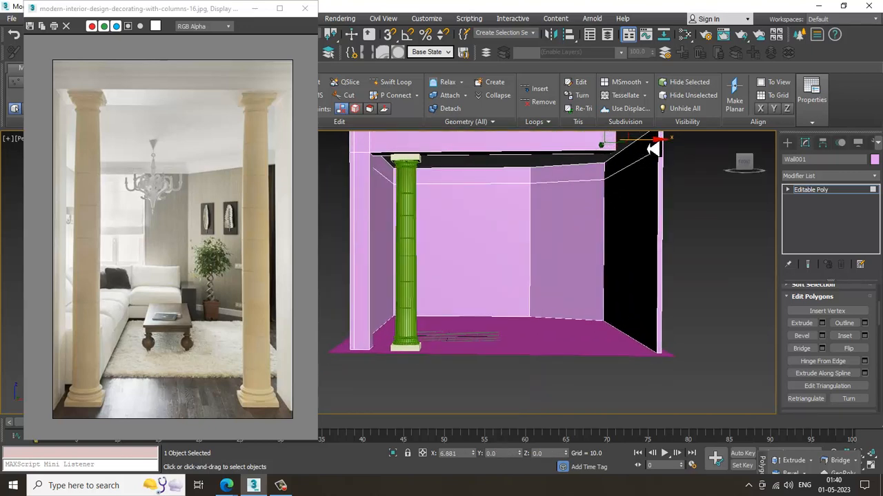
{"action": "middle_click_drag", "start_coordinate": [656, 148], "coordinate": [565, 247], "text": "alt"}
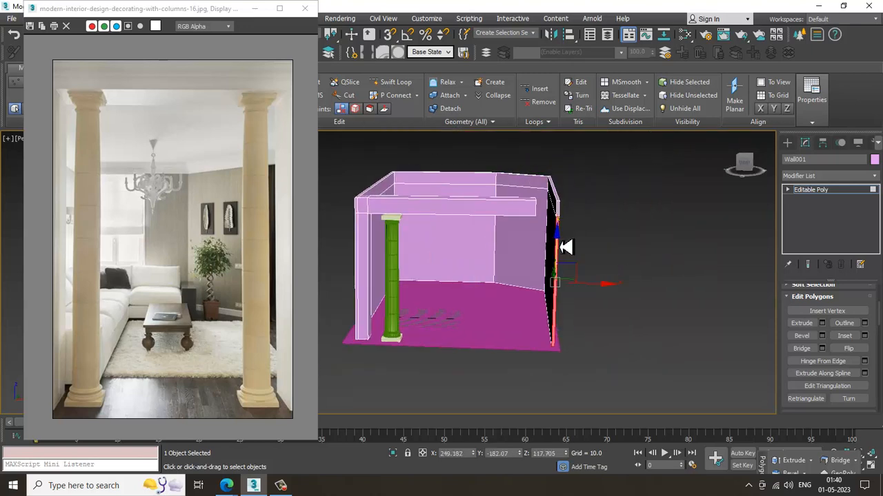
- Leave polygon editing and add a vertical Swift Loop near the free end of the front beam
{"action": "left_click", "coordinate": [848, 194]}
{"action": "middle_click_drag", "start_coordinate": [567, 288], "coordinate": [573, 251], "text": "alt"}
{"action": "middle_click_drag", "start_coordinate": [536, 204], "coordinate": [540, 223]}
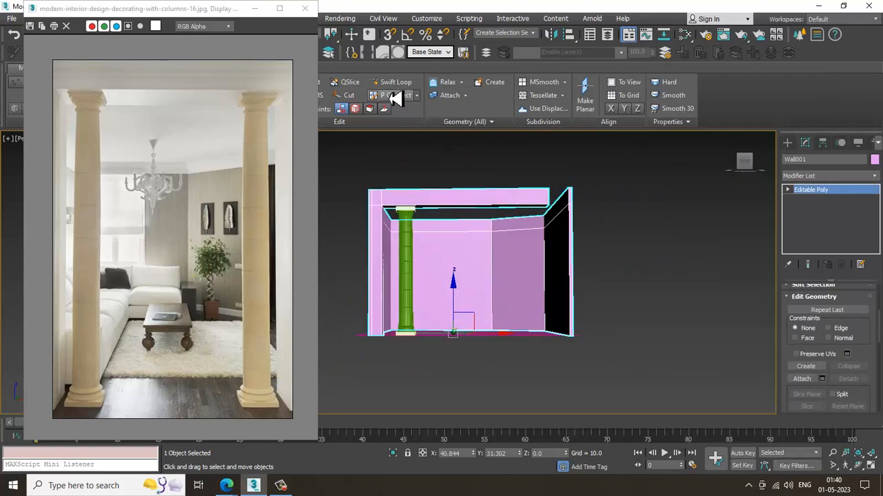
{"action": "scroll", "coordinate": [539, 215], "scroll_direction": "up", "scroll_amount": 3}
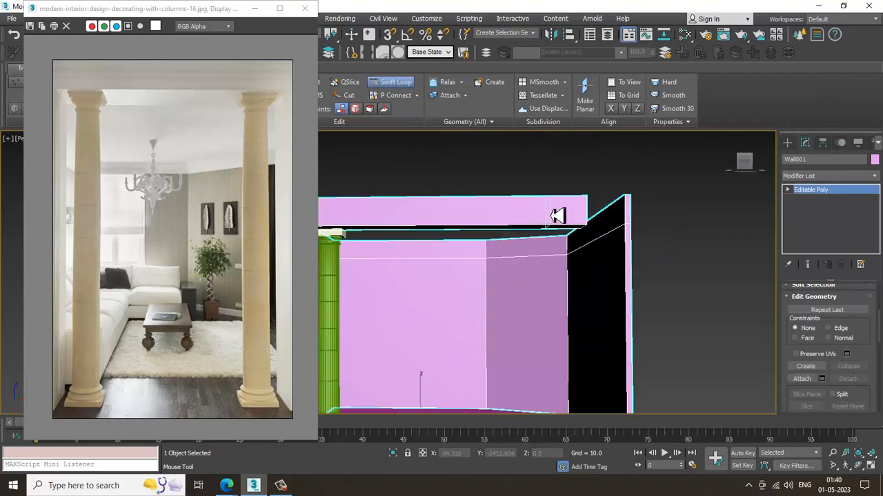
{"action": "middle_click_drag", "start_coordinate": [557, 216], "coordinate": [568, 191], "text": "alt"}
- Extrude the underside polygon at the beam's free end 280.788 units down as a second pillar and raise its bottom face to floor level
{"action": "key", "text": "4"}
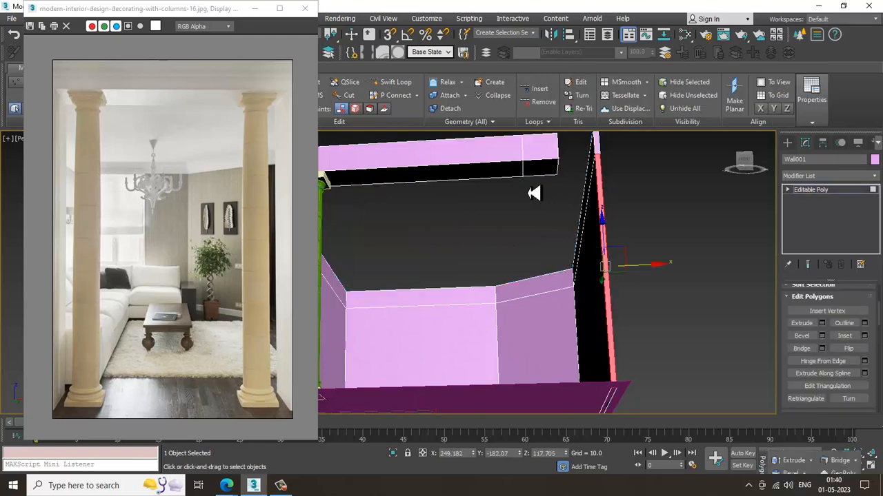
{"action": "left_click", "coordinate": [541, 169]}
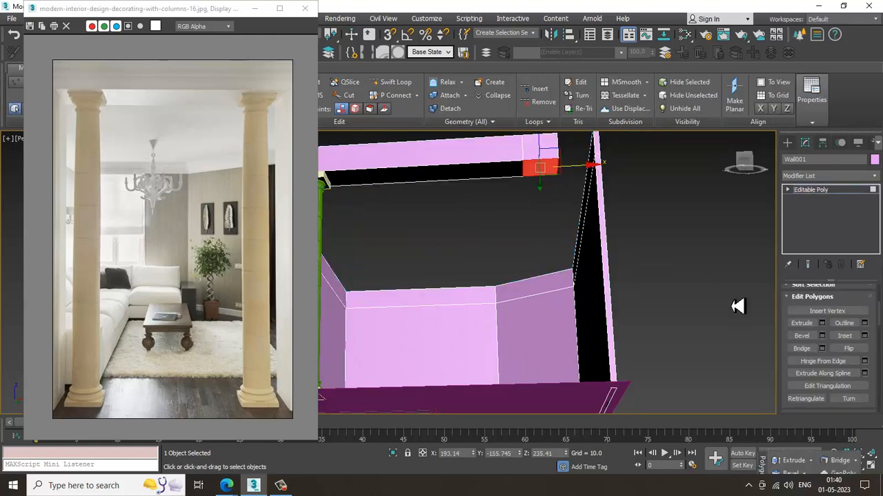
{"action": "left_click", "coordinate": [822, 324]}
{"action": "left_click", "coordinate": [393, 310]}
{"action": "scroll", "coordinate": [501, 358], "scroll_direction": "down", "scroll_amount": 2}
{"action": "middle_click_drag", "start_coordinate": [501, 359], "coordinate": [505, 297]}
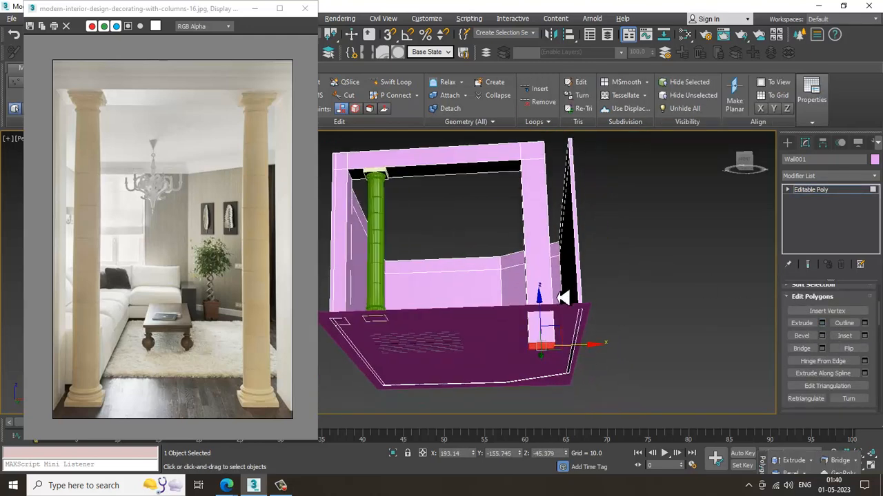
{"action": "middle_click_drag", "start_coordinate": [564, 297], "coordinate": [555, 335], "text": "alt"}
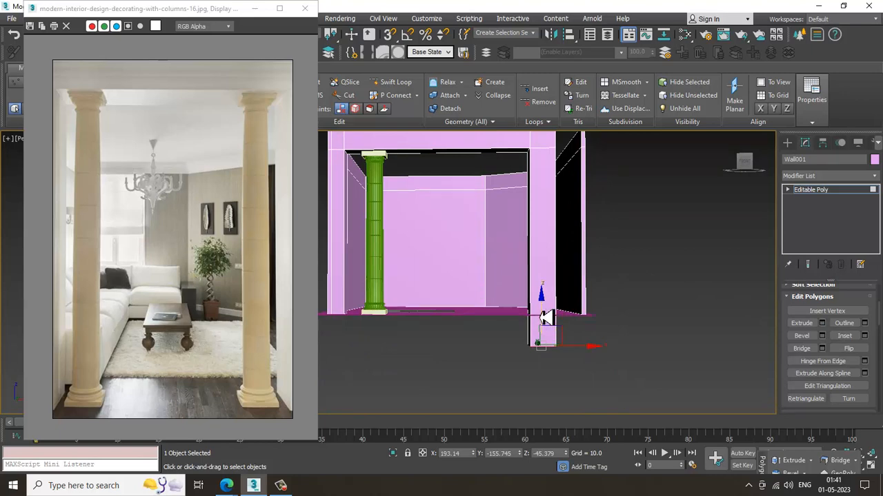
{"action": "left_click_drag", "start_coordinate": [545, 318], "coordinate": [550, 291]}
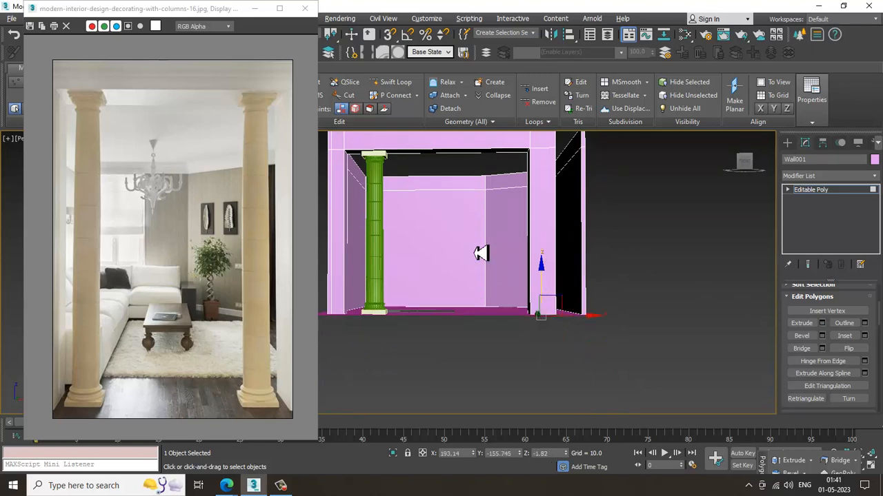
- Leave polygon editing and examine the new opening, checking the column's capital against the underside of the front beam
{"action": "middle_click_drag", "start_coordinate": [478, 253], "coordinate": [495, 279], "text": "alt"}
{"action": "scroll", "coordinate": [483, 283], "scroll_direction": "up", "scroll_amount": 5}
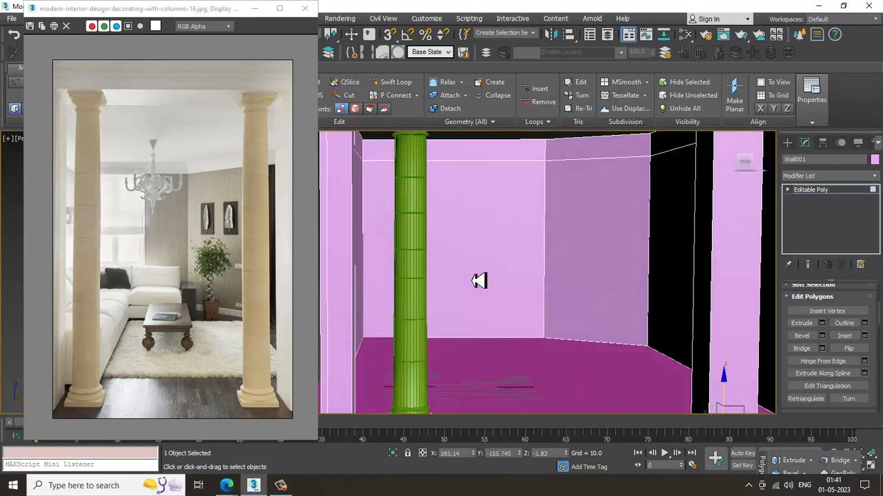
{"action": "left_click", "coordinate": [842, 196]}
{"action": "scroll", "coordinate": [495, 299], "scroll_direction": "down", "scroll_amount": 2}
{"action": "middle_click_drag", "start_coordinate": [494, 299], "coordinate": [455, 293], "text": "alt"}
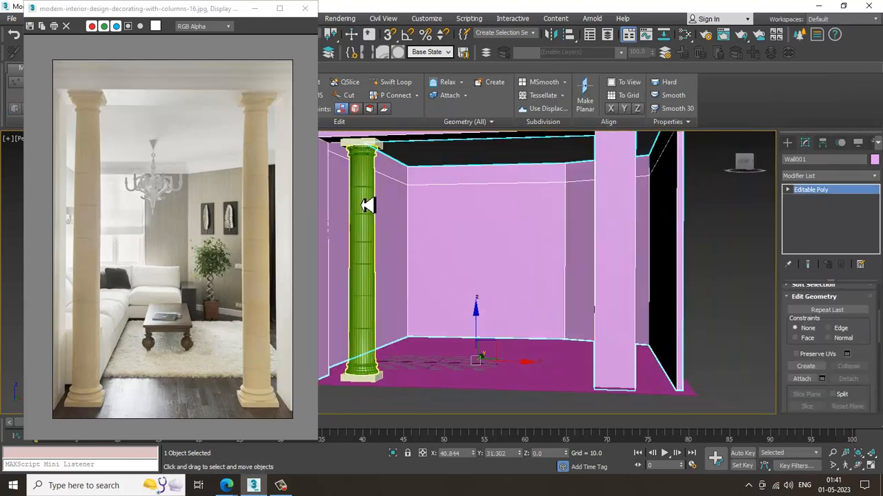
{"action": "left_click", "coordinate": [368, 205]}
{"action": "middle_click_drag", "start_coordinate": [396, 207], "coordinate": [426, 268]}
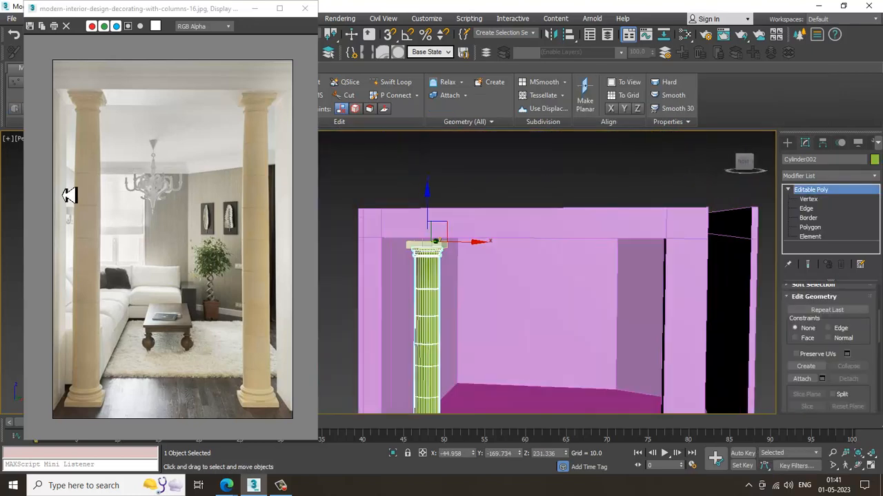
{"action": "scroll", "coordinate": [94, 208], "scroll_direction": "up", "scroll_amount": 1}
{"action": "scroll", "coordinate": [122, 152], "scroll_direction": "down", "scroll_amount": 1}
{"action": "middle_click_drag", "start_coordinate": [657, 245], "coordinate": [684, 272]}
{"action": "middle_click_drag", "start_coordinate": [631, 306], "coordinate": [597, 291], "text": "alt"}
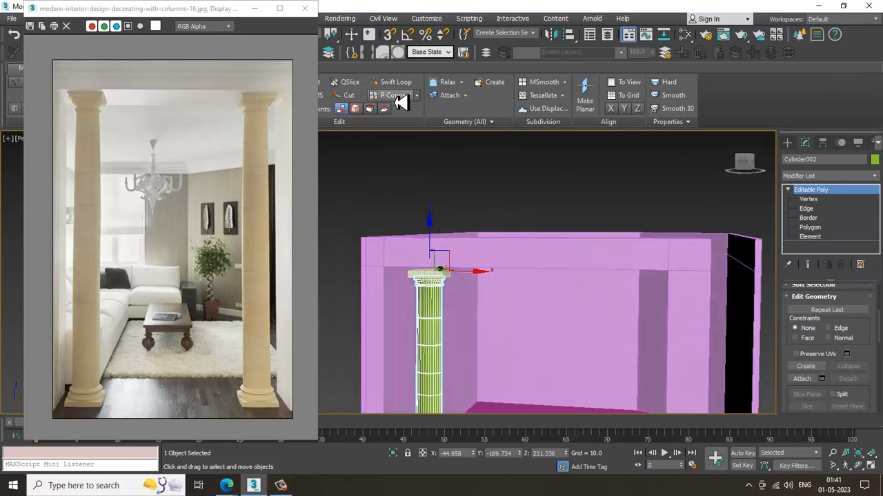
{"action": "left_click", "coordinate": [491, 256]}
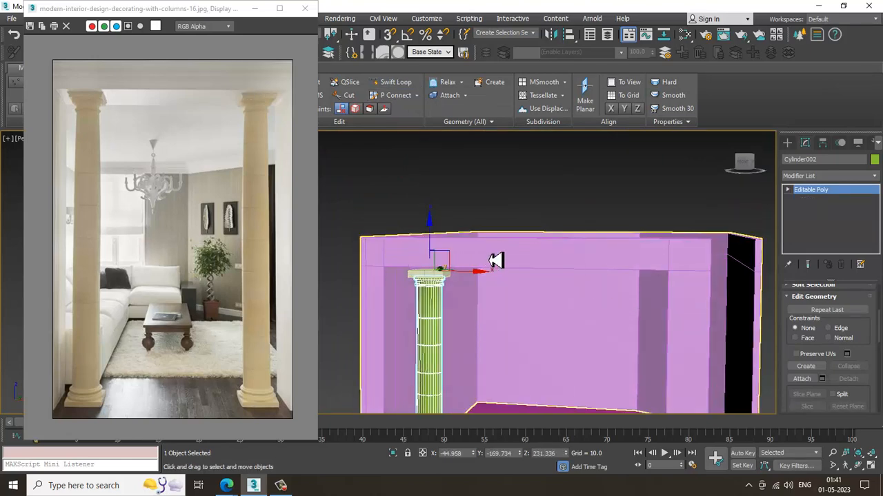
{"action": "middle_click_drag", "start_coordinate": [494, 259], "coordinate": [501, 250], "text": "alt"}
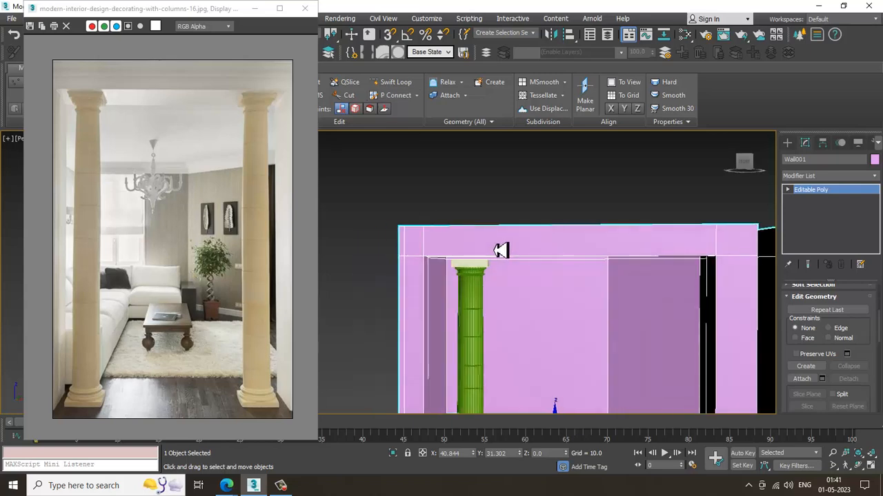
- Select the vertical edges of the wall band above the opening and connect them with one horizontal edge loop
{"action": "key", "text": "2"}
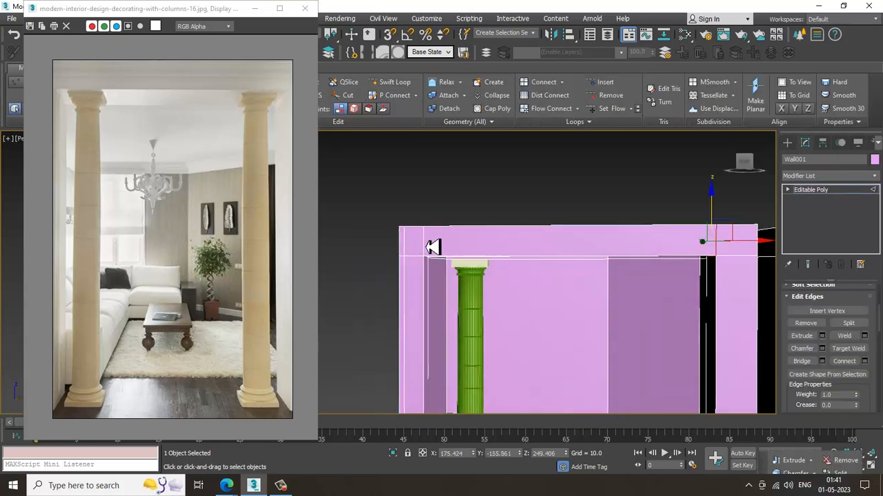
{"action": "left_click", "coordinate": [431, 247]}
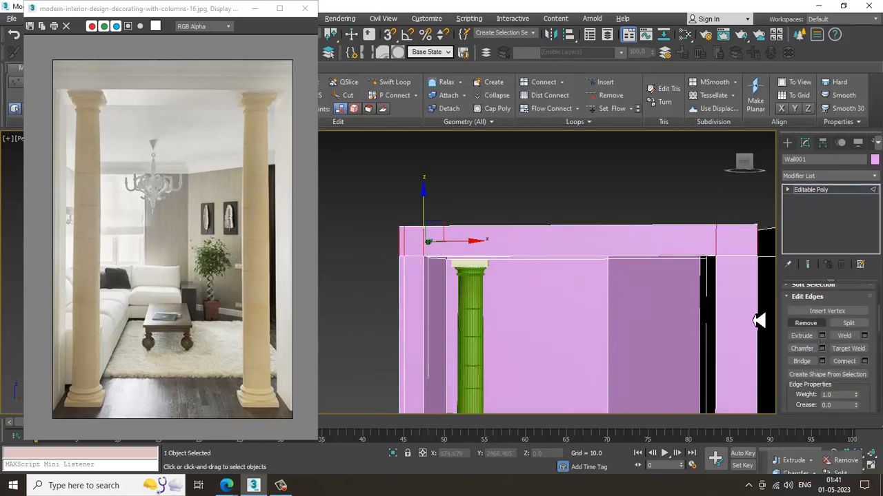
{"action": "middle_click_drag", "start_coordinate": [520, 306], "coordinate": [533, 280], "text": "alt"}
{"action": "key", "text": "alt+w"}
{"action": "middle_click", "coordinate": [602, 214]}
{"action": "key", "text": "alt+w"}
{"action": "middle_click_drag", "start_coordinate": [565, 207], "coordinate": [500, 283]}
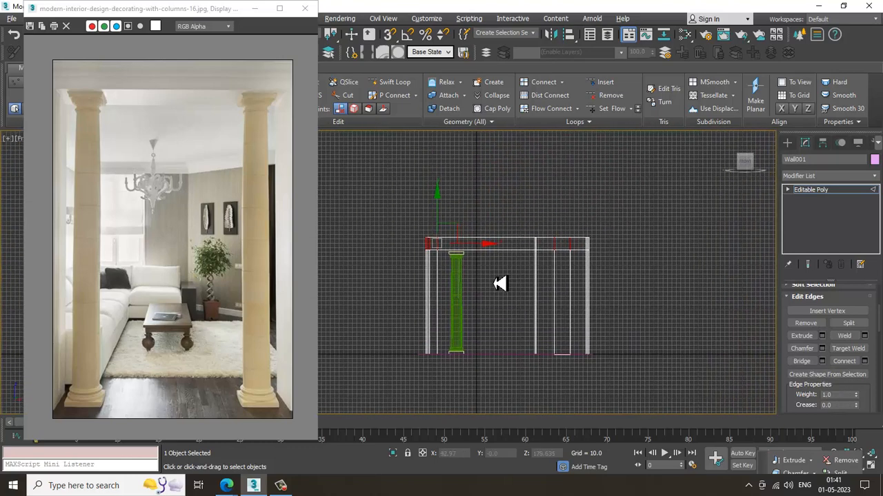
{"action": "key", "text": "alt+w"}
{"action": "right_click", "coordinate": [662, 333]}
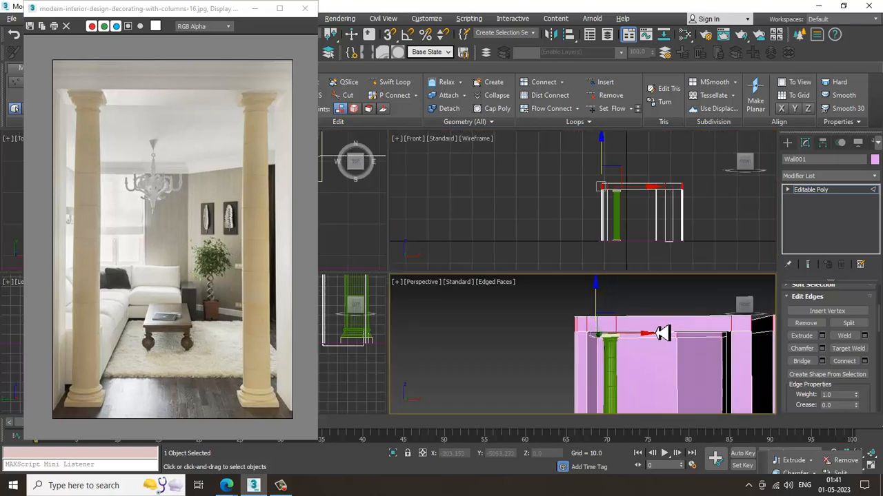
{"action": "key", "text": "alt+w"}
{"action": "left_click", "coordinate": [866, 362]}
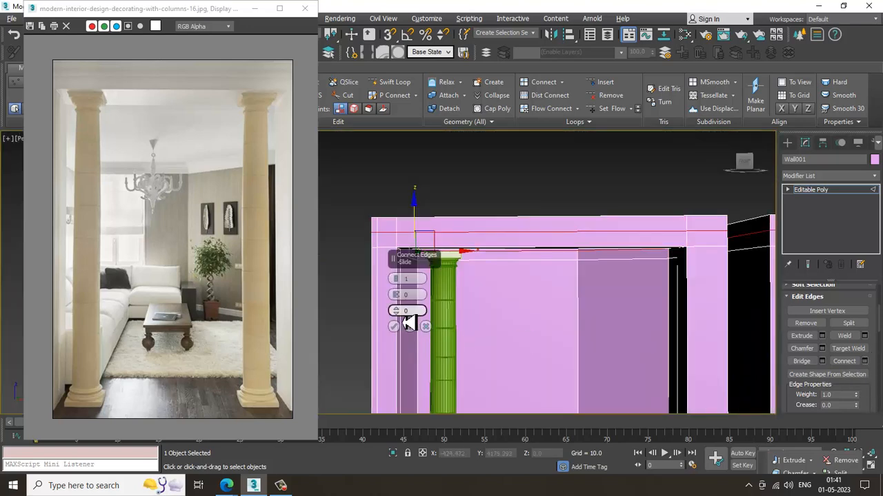
{"action": "left_click", "coordinate": [406, 324]}
- Raise the new horizontal edge loop about 3.3 units along Z
{"action": "left_click", "coordinate": [587, 239]}
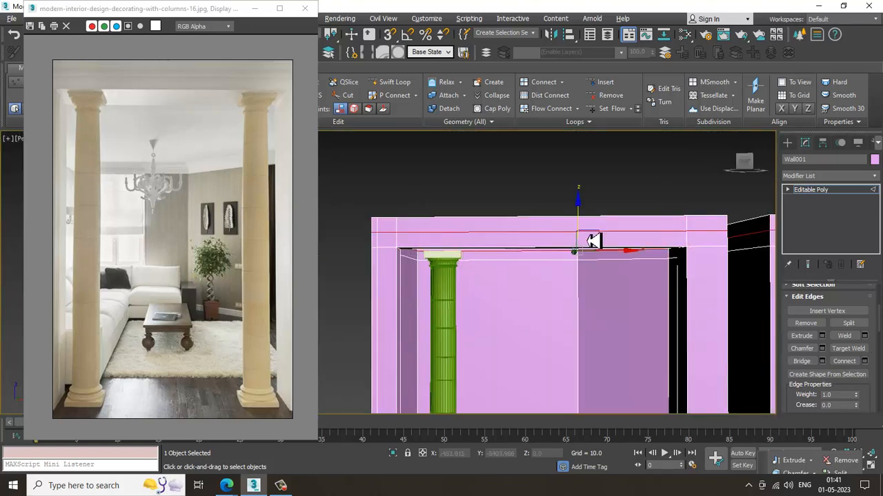
{"action": "mouse_move", "coordinate": [581, 215]}
{"action": "left_mouse_down"}
{"action": "mouse_move", "coordinate": [584, 206]}
{"action": "mouse_move", "coordinate": [591, 213]}
{"action": "left_mouse_up"}
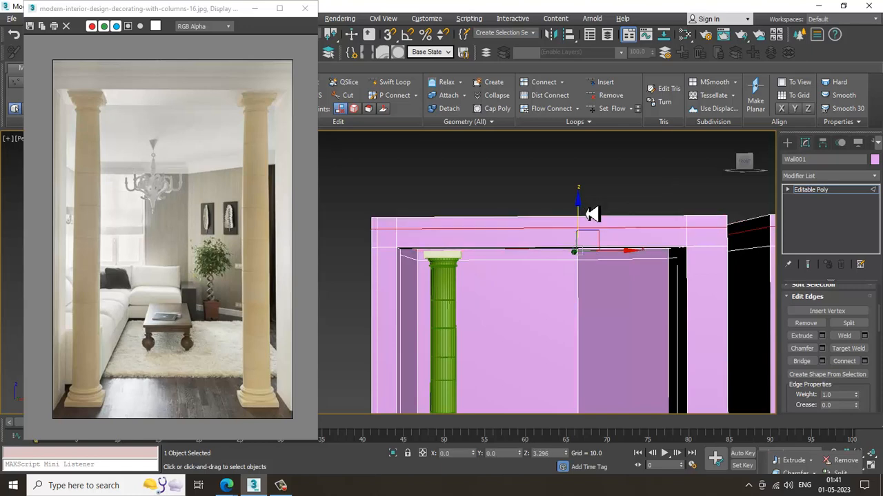
{"action": "middle_click_drag", "start_coordinate": [593, 214], "coordinate": [536, 223], "text": "alt"}
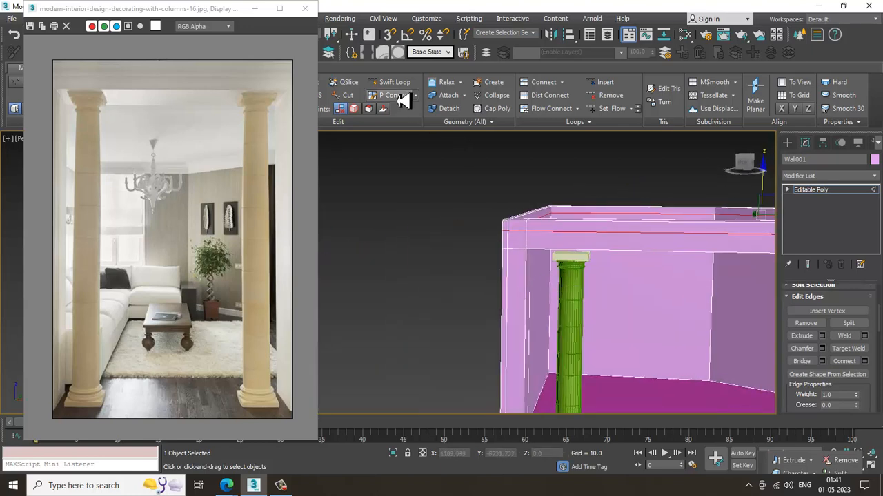
- In the front view, select the vertical edges between the raised loop and the beam's underside and connect them with one more loop
{"action": "key", "text": "alt+w"}
{"action": "key", "text": "alt+w"}
{"action": "scroll", "coordinate": [628, 209], "scroll_direction": "up", "scroll_amount": 6}
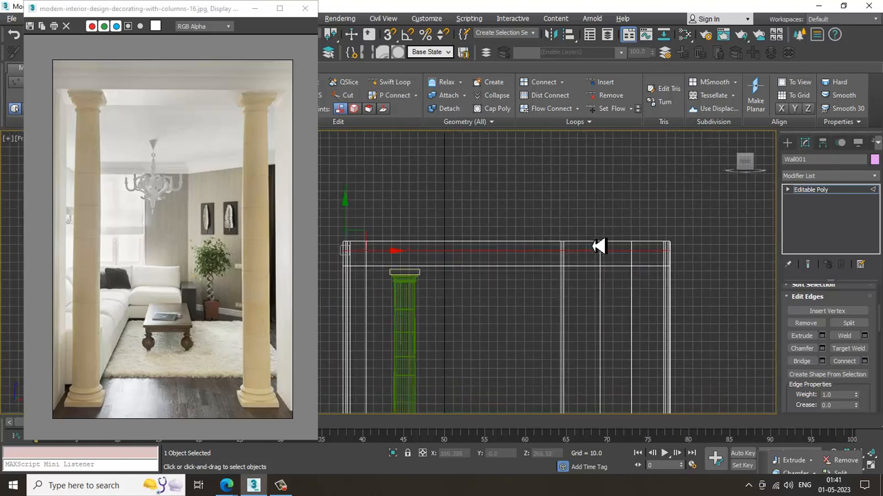
{"action": "middle_click_drag", "start_coordinate": [563, 260], "coordinate": [573, 260]}
{"action": "key", "text": "2"}
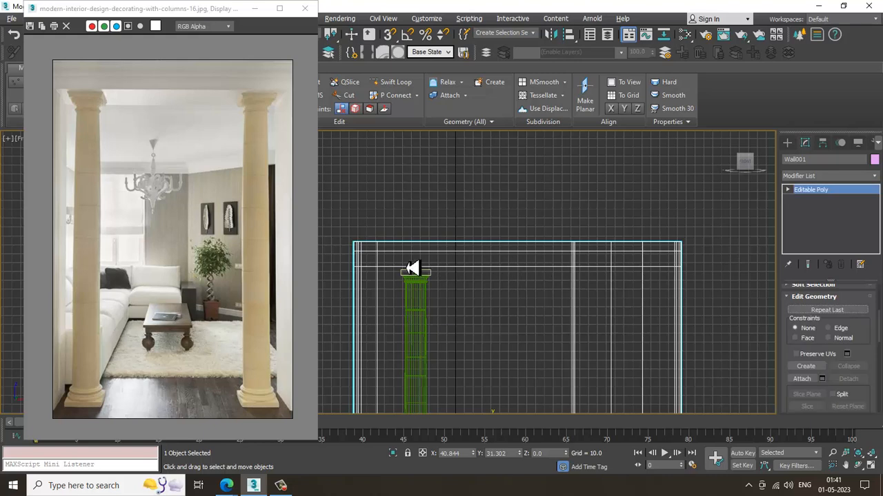
{"action": "key", "text": "2"}
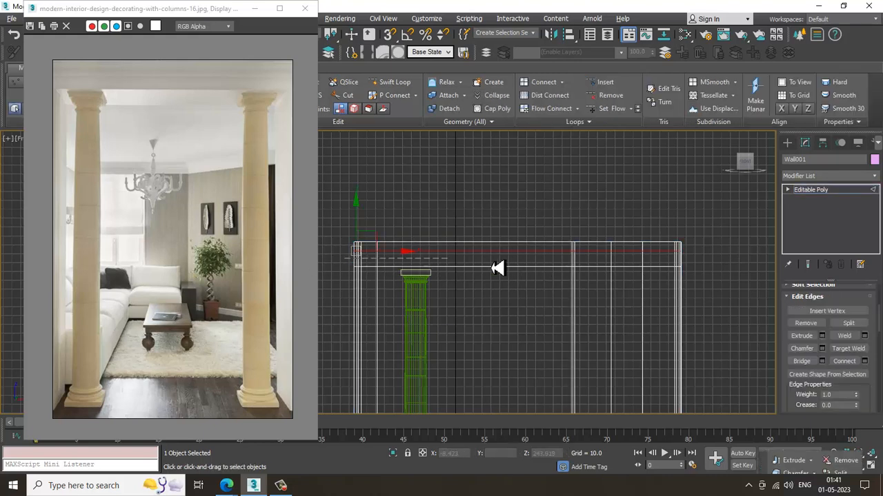
{"action": "key", "text": "alt+r"}
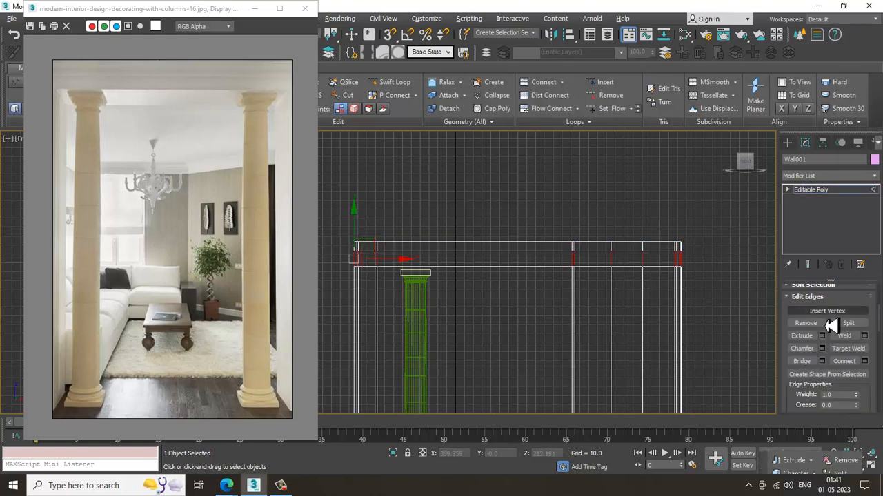
{"action": "left_click", "coordinate": [866, 363]}
{"action": "left_click", "coordinate": [396, 330]}
- Move the second horizontal loop up about 4.8 units so it sits just below the first one
{"action": "scroll", "coordinate": [414, 241], "scroll_direction": "up", "scroll_amount": 2}
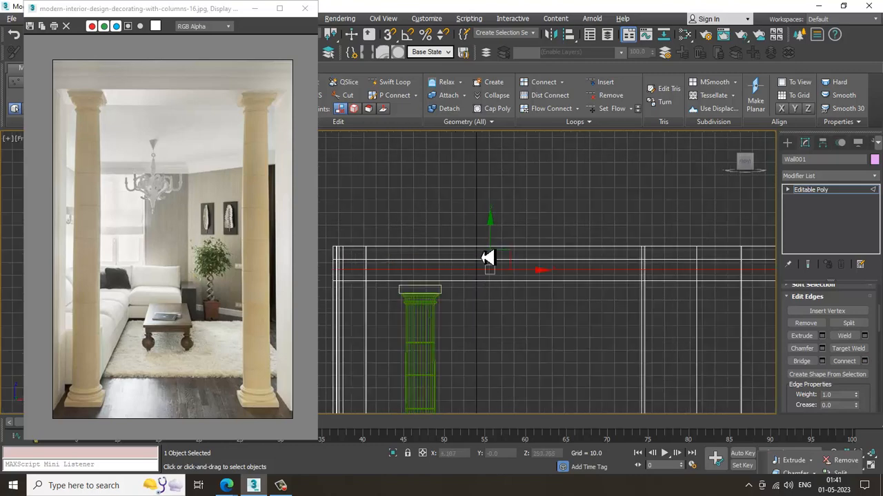
{"action": "left_click_drag", "start_coordinate": [495, 242], "coordinate": [498, 231]}
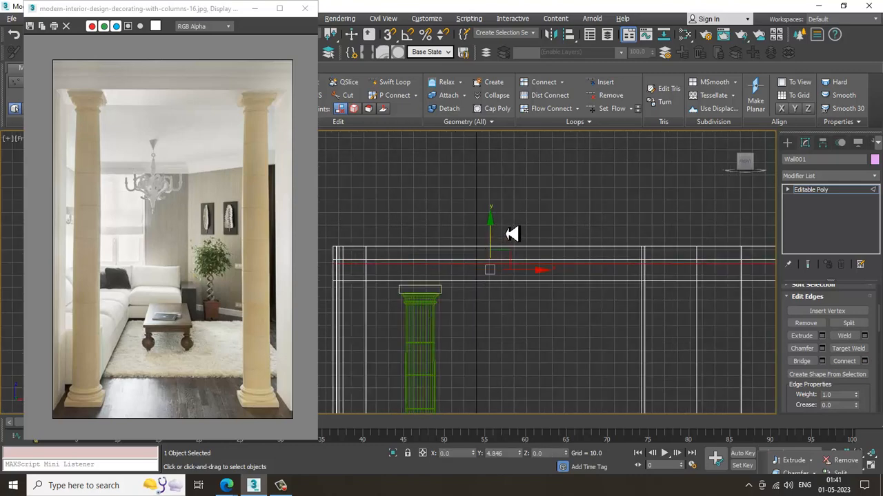
{"action": "key", "text": "alt+w"}
{"action": "key", "text": "alt+w"}
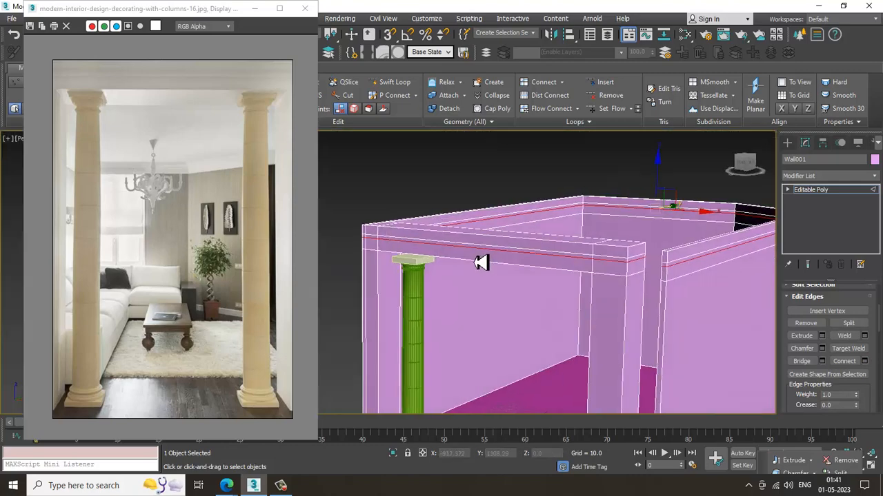
- Add a horizontal Swift Loop around the beam between the two closely spaced edge loops
{"action": "scroll", "coordinate": [481, 263], "scroll_direction": "up", "scroll_amount": 3}
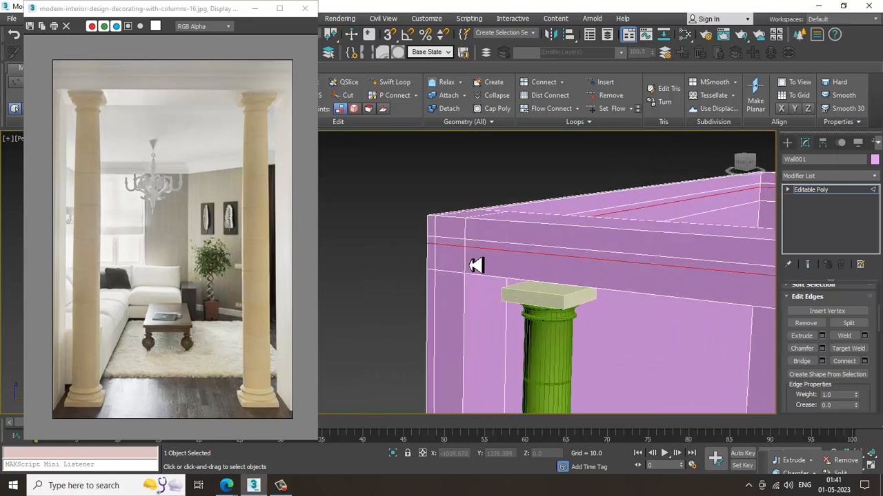
{"action": "left_click", "coordinate": [392, 83]}
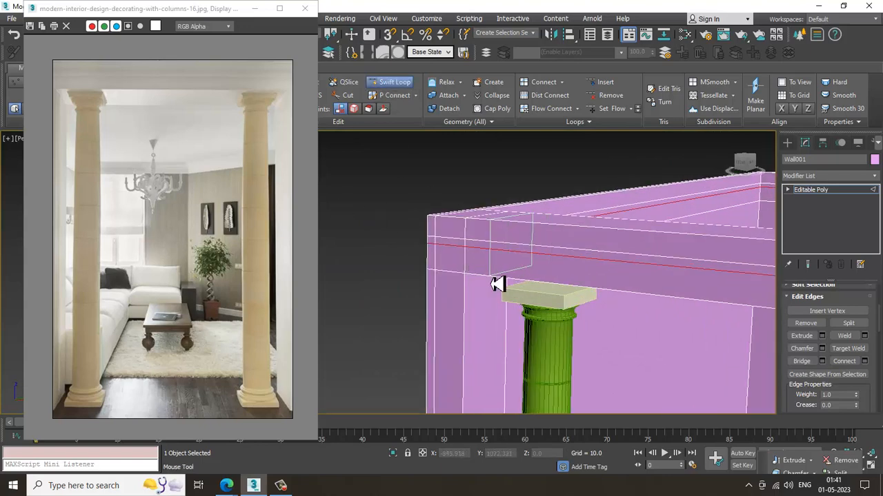
{"action": "left_click", "coordinate": [466, 249]}
{"action": "right_click", "coordinate": [466, 250]}
{"action": "scroll", "coordinate": [549, 289], "scroll_direction": "up", "scroll_amount": 2}
{"action": "scroll", "coordinate": [621, 291], "scroll_direction": "down", "scroll_amount": 2}
{"action": "middle_click_drag", "start_coordinate": [622, 291], "coordinate": [535, 269], "text": "alt"}
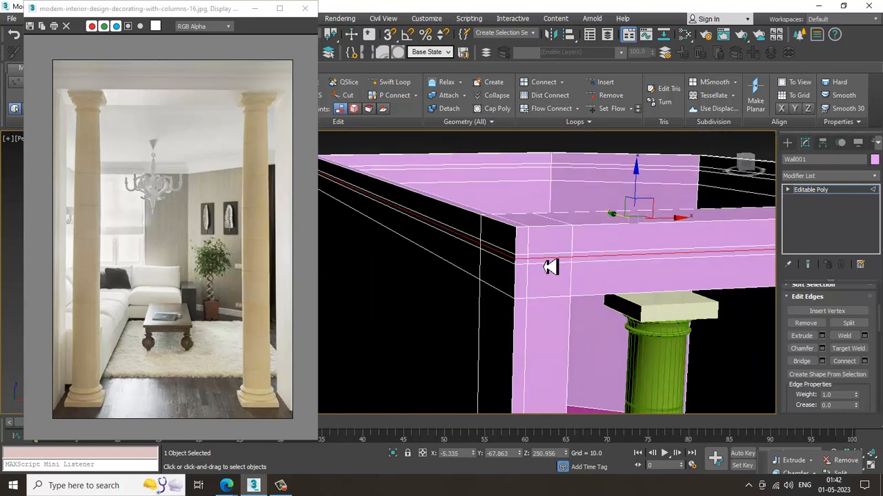
- Extrude the middle loop's edges along the beam's front face with height 2.088 and width 3.0, and leave edge editing
{"action": "left_click", "coordinate": [527, 266]}
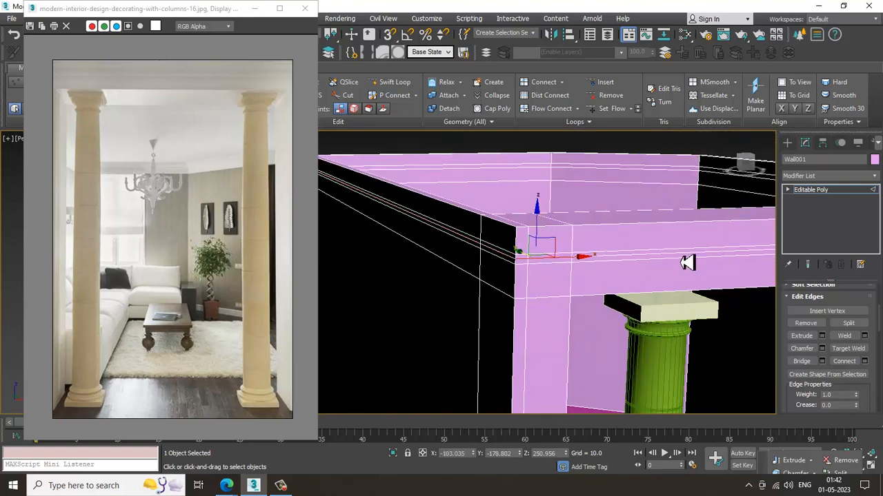
{"action": "left_click", "coordinate": [715, 260], "text": "ctrl"}
{"action": "middle_click_drag", "start_coordinate": [717, 262], "coordinate": [434, 262]}
{"action": "middle_click_drag", "start_coordinate": [793, 265], "coordinate": [648, 257]}
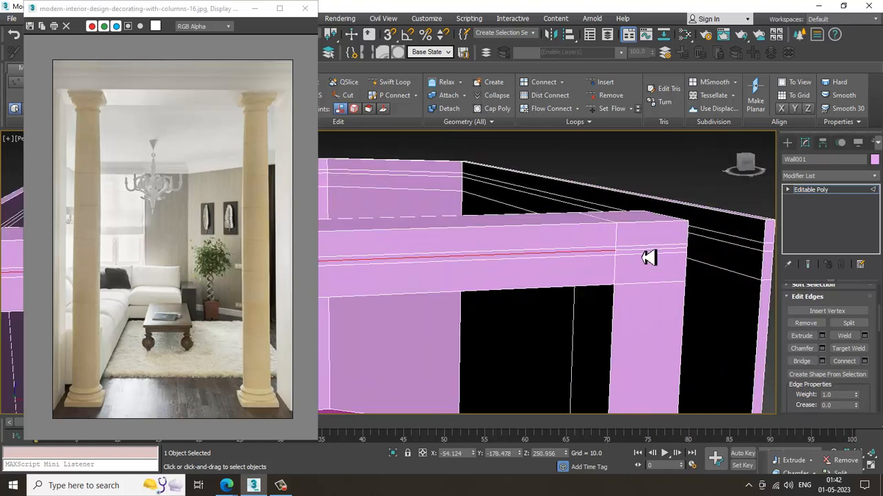
{"action": "left_click", "coordinate": [822, 336]}
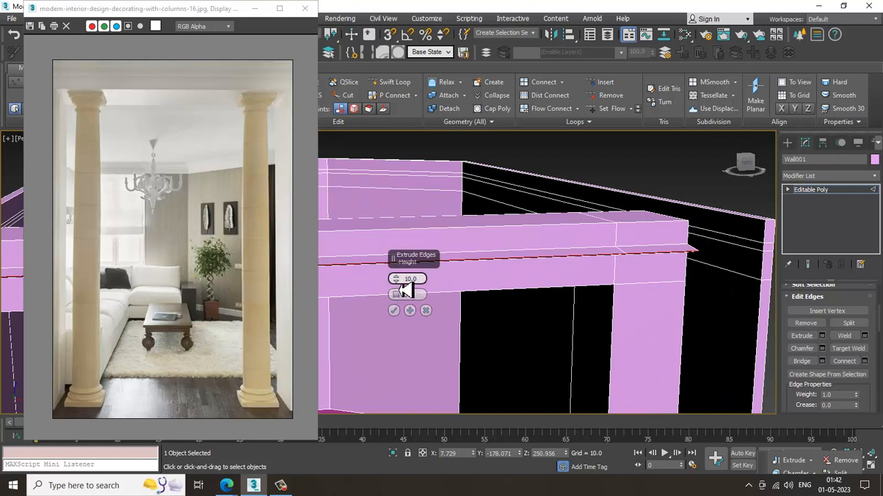
{"action": "left_click_drag", "start_coordinate": [400, 282], "coordinate": [432, 327]}
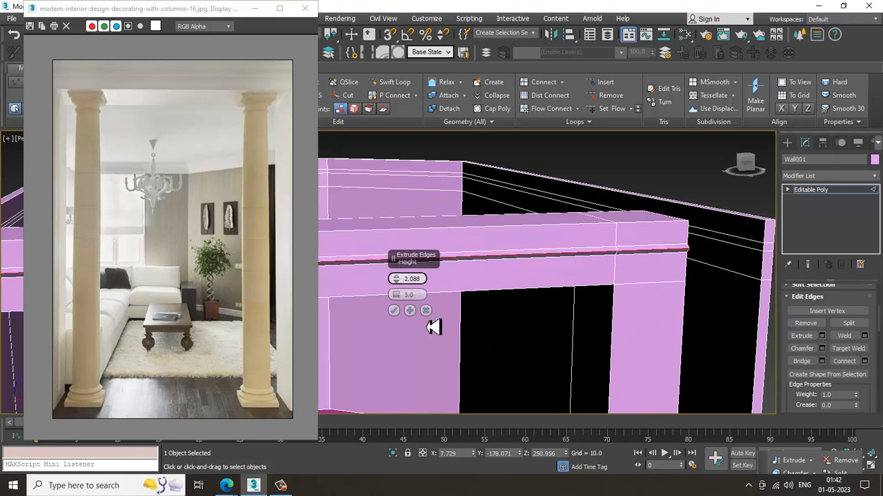
{"action": "left_click", "coordinate": [394, 310]}
{"action": "left_click", "coordinate": [656, 151]}
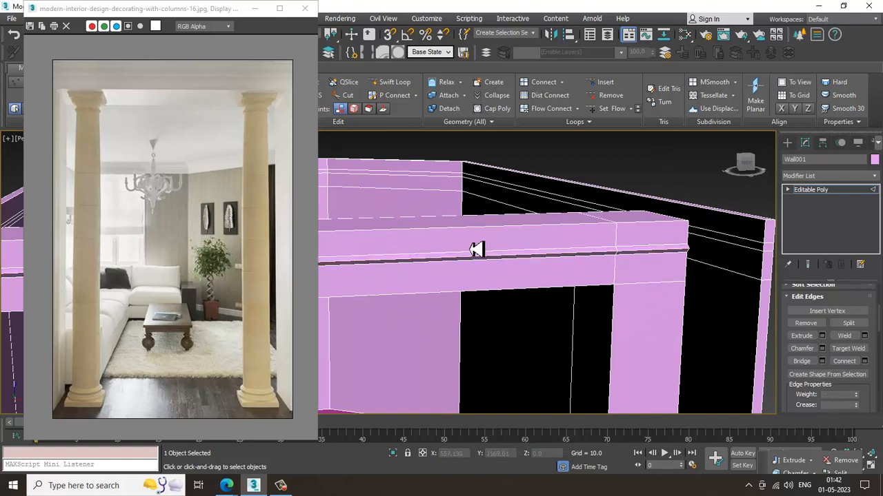
{"action": "scroll", "coordinate": [473, 249], "scroll_direction": "down", "scroll_amount": 3}
{"action": "middle_click_drag", "start_coordinate": [473, 250], "coordinate": [798, 233]}
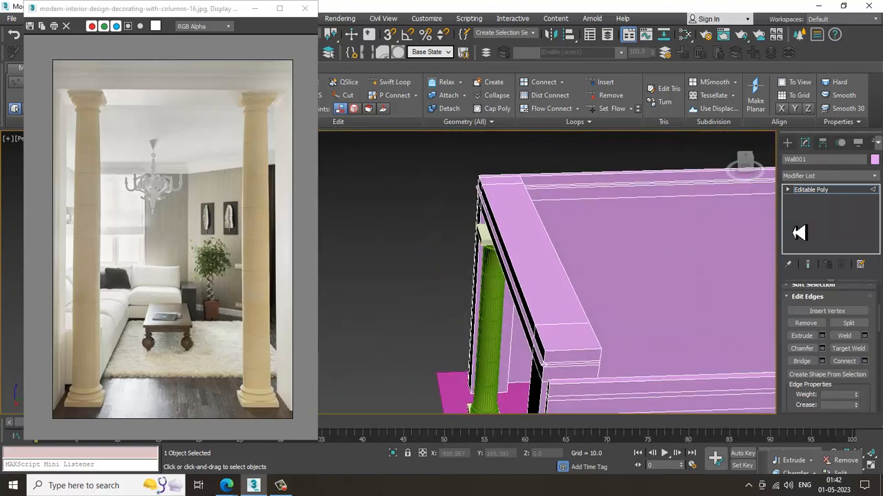
{"action": "left_click", "coordinate": [834, 194]}
- In the top view, move the rear vertices of the front beam and pillars about 11 units toward the front to make them thinner
{"action": "key", "text": "alt+w"}
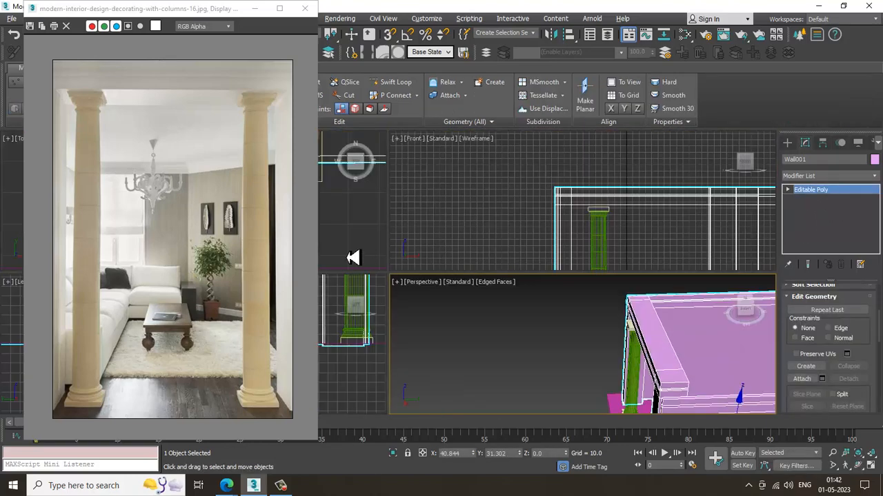
{"action": "right_click", "coordinate": [353, 256]}
{"action": "key", "text": "alt+w"}
{"action": "middle_click_drag", "start_coordinate": [372, 252], "coordinate": [534, 249]}
{"action": "scroll", "coordinate": [535, 249], "scroll_direction": "down", "scroll_amount": 2}
{"action": "scroll", "coordinate": [551, 301], "scroll_direction": "up", "scroll_amount": 3}
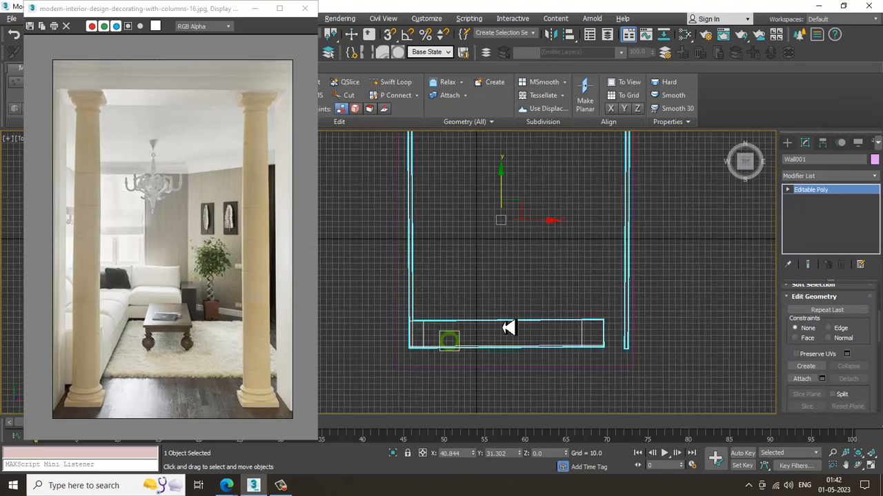
{"action": "scroll", "coordinate": [561, 301], "scroll_direction": "up", "scroll_amount": 2}
{"action": "middle_click_drag", "start_coordinate": [461, 360], "coordinate": [430, 301]}
{"action": "scroll", "coordinate": [528, 299], "scroll_direction": "down", "scroll_amount": 2}
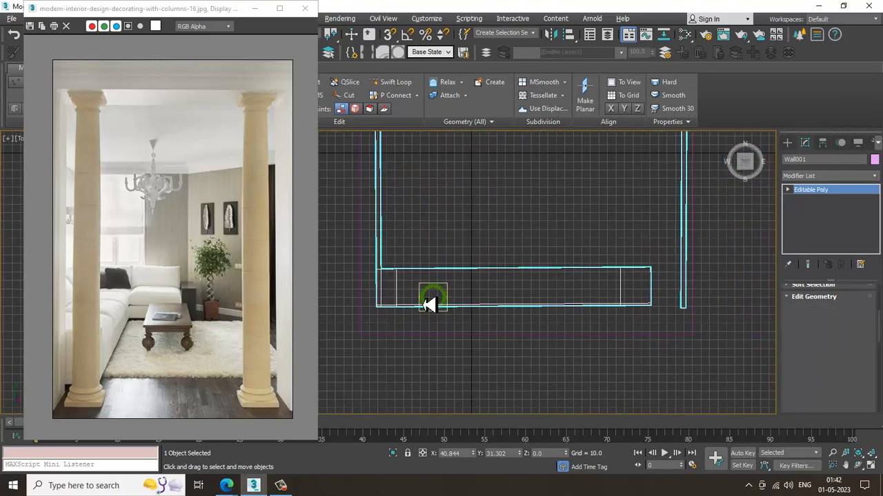
{"action": "key", "text": "1"}
{"action": "left_click_drag", "start_coordinate": [658, 284], "coordinate": [672, 286]}
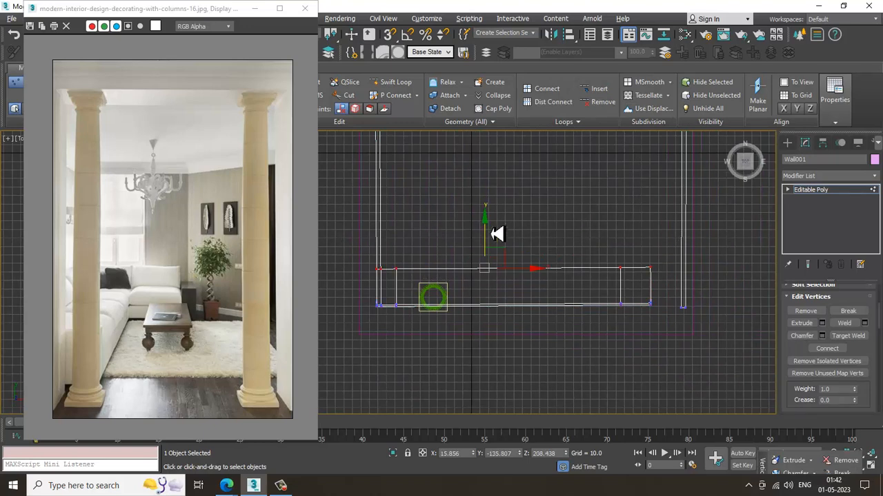
{"action": "left_click_drag", "start_coordinate": [494, 239], "coordinate": [508, 248]}
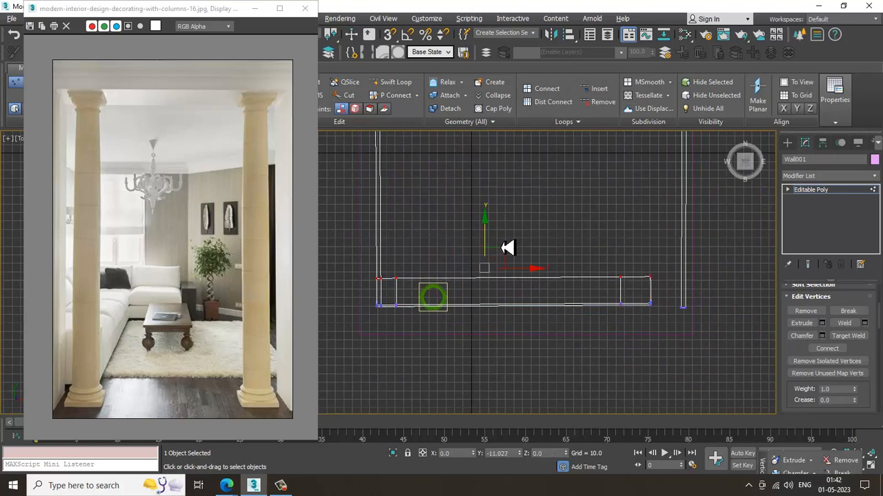
- Leave vertex editing, select all three parts of the column and move them about 4.6 units toward the rear in the top view
{"action": "left_click", "coordinate": [840, 188]}
{"action": "scroll", "coordinate": [423, 297], "scroll_direction": "up", "scroll_amount": 2}
{"action": "key", "text": "ctrl+a"}
{"action": "left_click_drag", "start_coordinate": [512, 326], "coordinate": [583, 240], "text": "alt"}
{"action": "left_click_drag", "start_coordinate": [444, 269], "coordinate": [450, 263]}
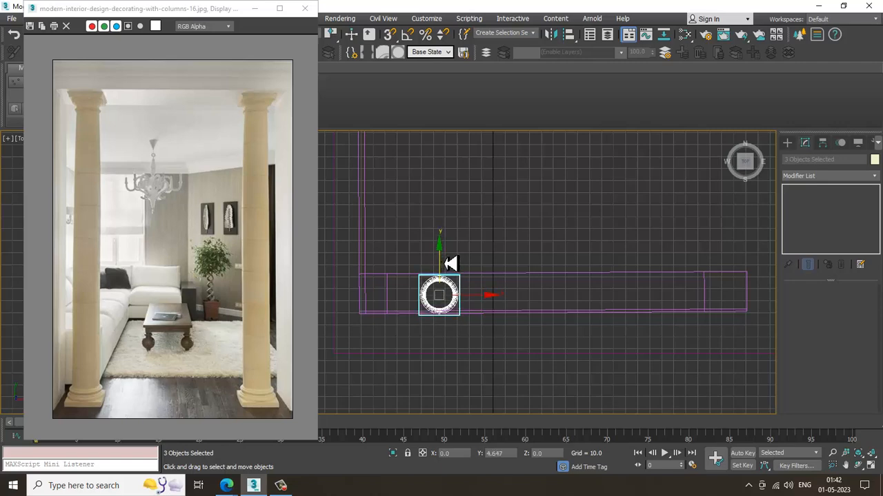
- Move the front vertices of the wall's beam and pillars about 3 units outward toward the front, and leave vertex editing
{"action": "left_click", "coordinate": [531, 314]}
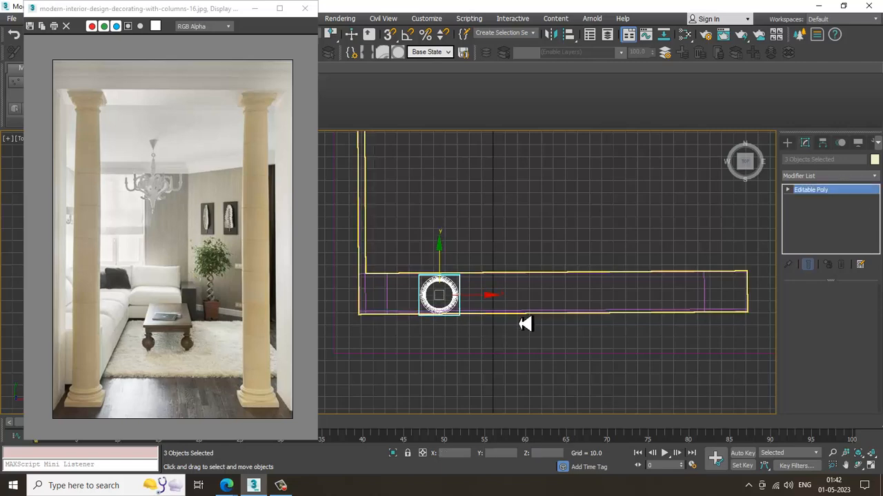
{"action": "key", "text": "1"}
{"action": "left_click_drag", "start_coordinate": [746, 315], "coordinate": [793, 303]}
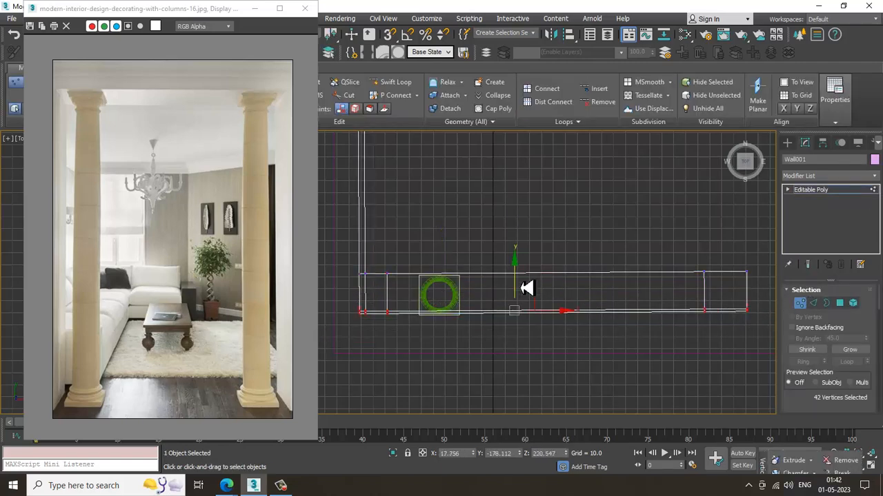
{"action": "left_click_drag", "start_coordinate": [522, 286], "coordinate": [553, 289]}
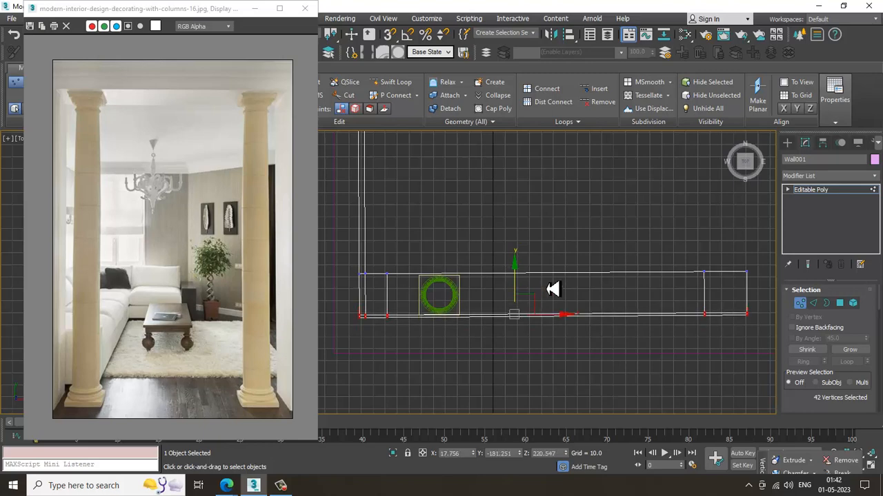
{"action": "left_click", "coordinate": [853, 193]}
- Examine the front opening, its beam and the column from the front in the perspective view, and frame them like the reference photo
{"action": "key", "text": "alt+w"}
{"action": "middle_click", "coordinate": [591, 335]}
{"action": "key", "text": "alt+w"}
{"action": "middle_click_drag", "start_coordinate": [591, 335], "coordinate": [543, 291], "text": "alt"}
{"action": "scroll", "coordinate": [464, 300], "scroll_direction": "down", "scroll_amount": 3}
{"action": "middle_click_drag", "start_coordinate": [543, 291], "coordinate": [513, 298], "text": "alt"}
{"action": "key", "text": "Up"}
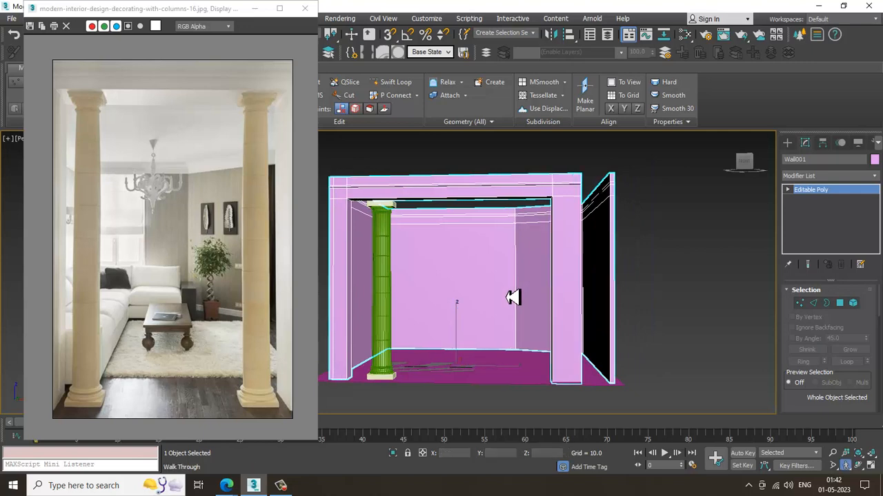
{"action": "key", "text": "Up"}
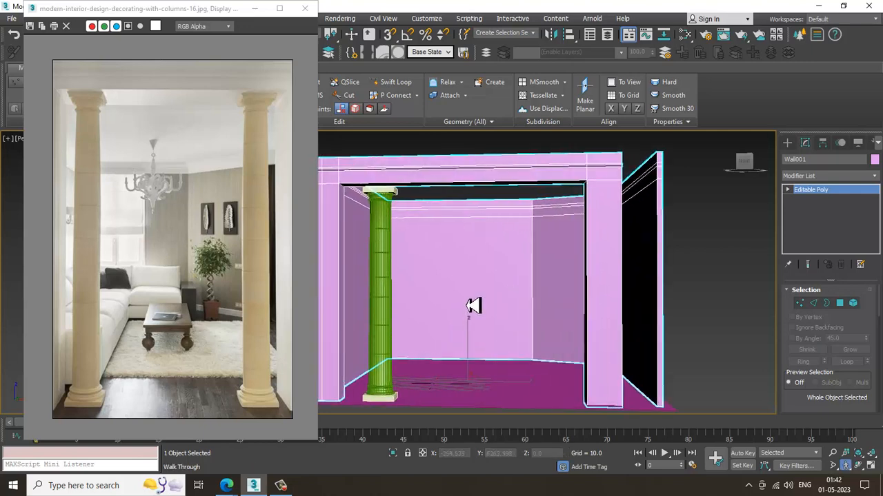
{"action": "key", "text": "Up"}
{"action": "key", "text": "Up"}
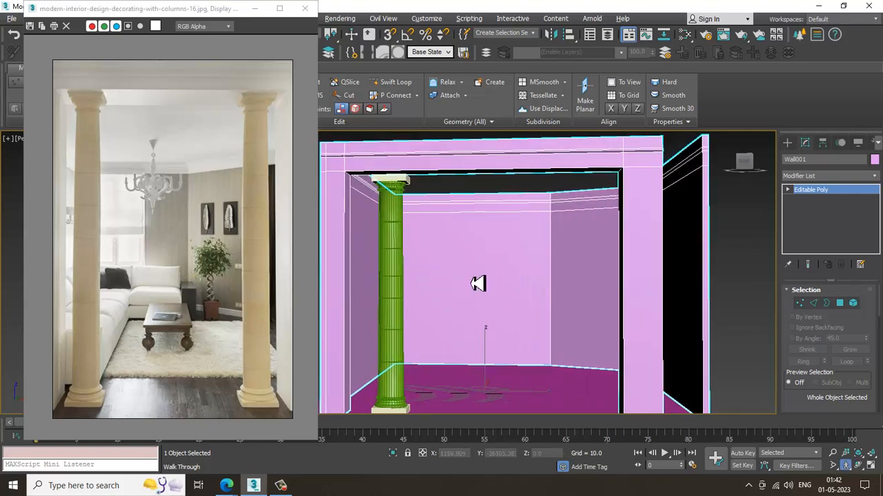
{"action": "key", "text": "Up"}
{"action": "middle_click_drag", "start_coordinate": [498, 295], "coordinate": [496, 294]}
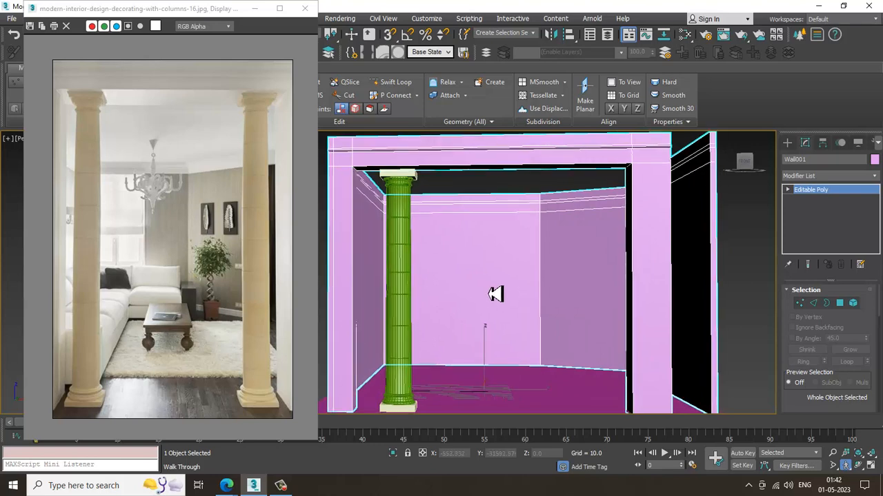
{"action": "key", "text": "shift+Down"}
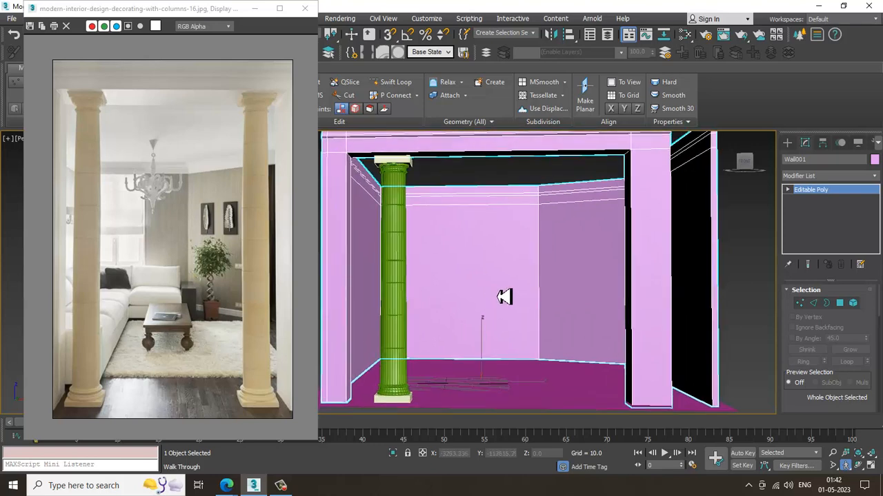
- Select all objects in the scene and give them the same light grey object color
{"action": "key", "text": "ctrl+a"}
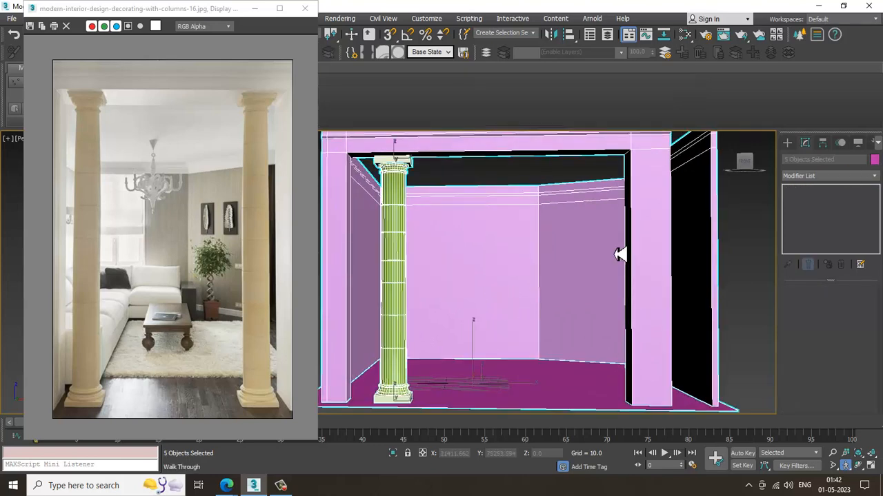
{"action": "left_click", "coordinate": [527, 265]}
{"action": "left_click", "coordinate": [503, 301]}
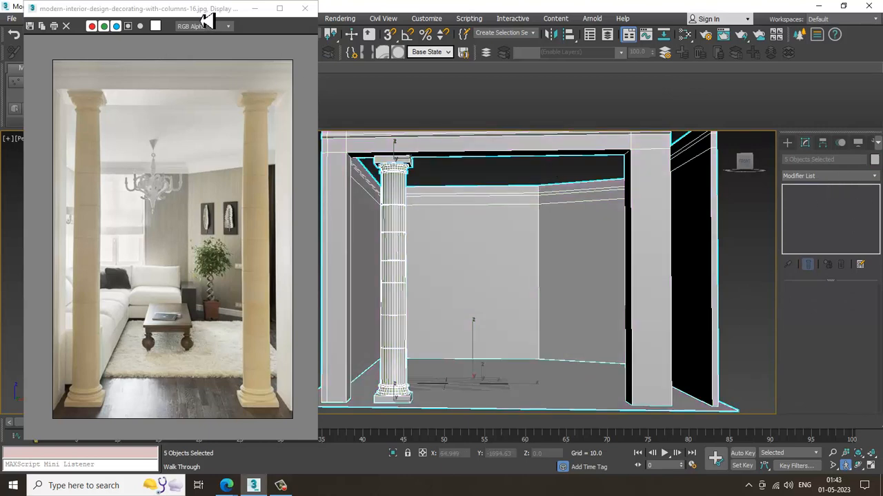
- Switch to the Move tool, reposition the reference image window beside the model and deselect all objects
{"action": "left_click_drag", "start_coordinate": [204, 15], "coordinate": [196, 80]}
{"action": "left_click", "coordinate": [222, 34]}
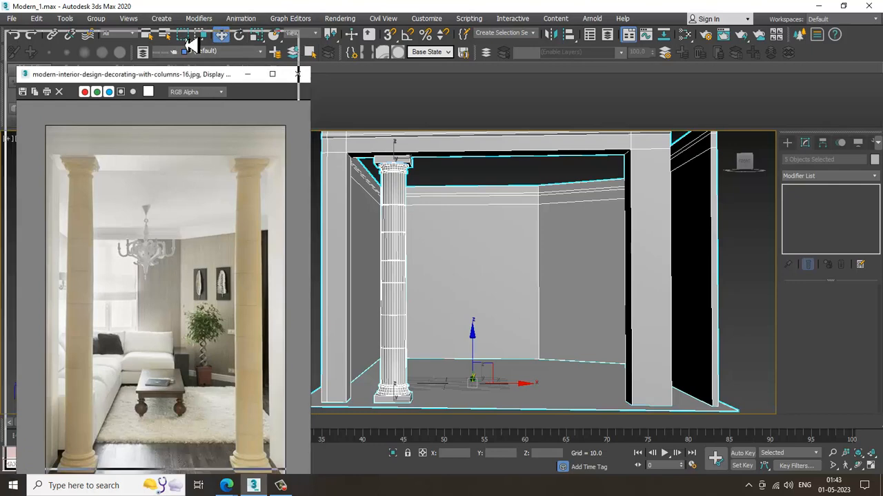
{"action": "left_click_drag", "start_coordinate": [191, 46], "coordinate": [190, 49]}
{"action": "left_click", "coordinate": [567, 178]}
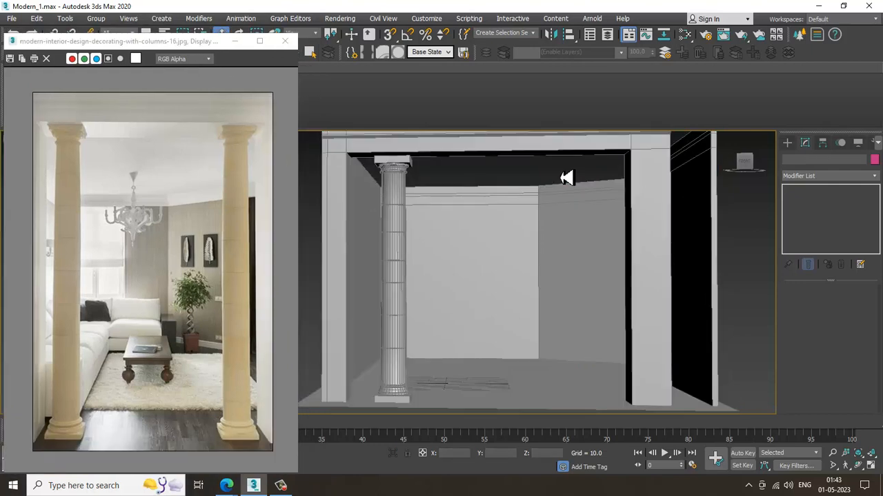